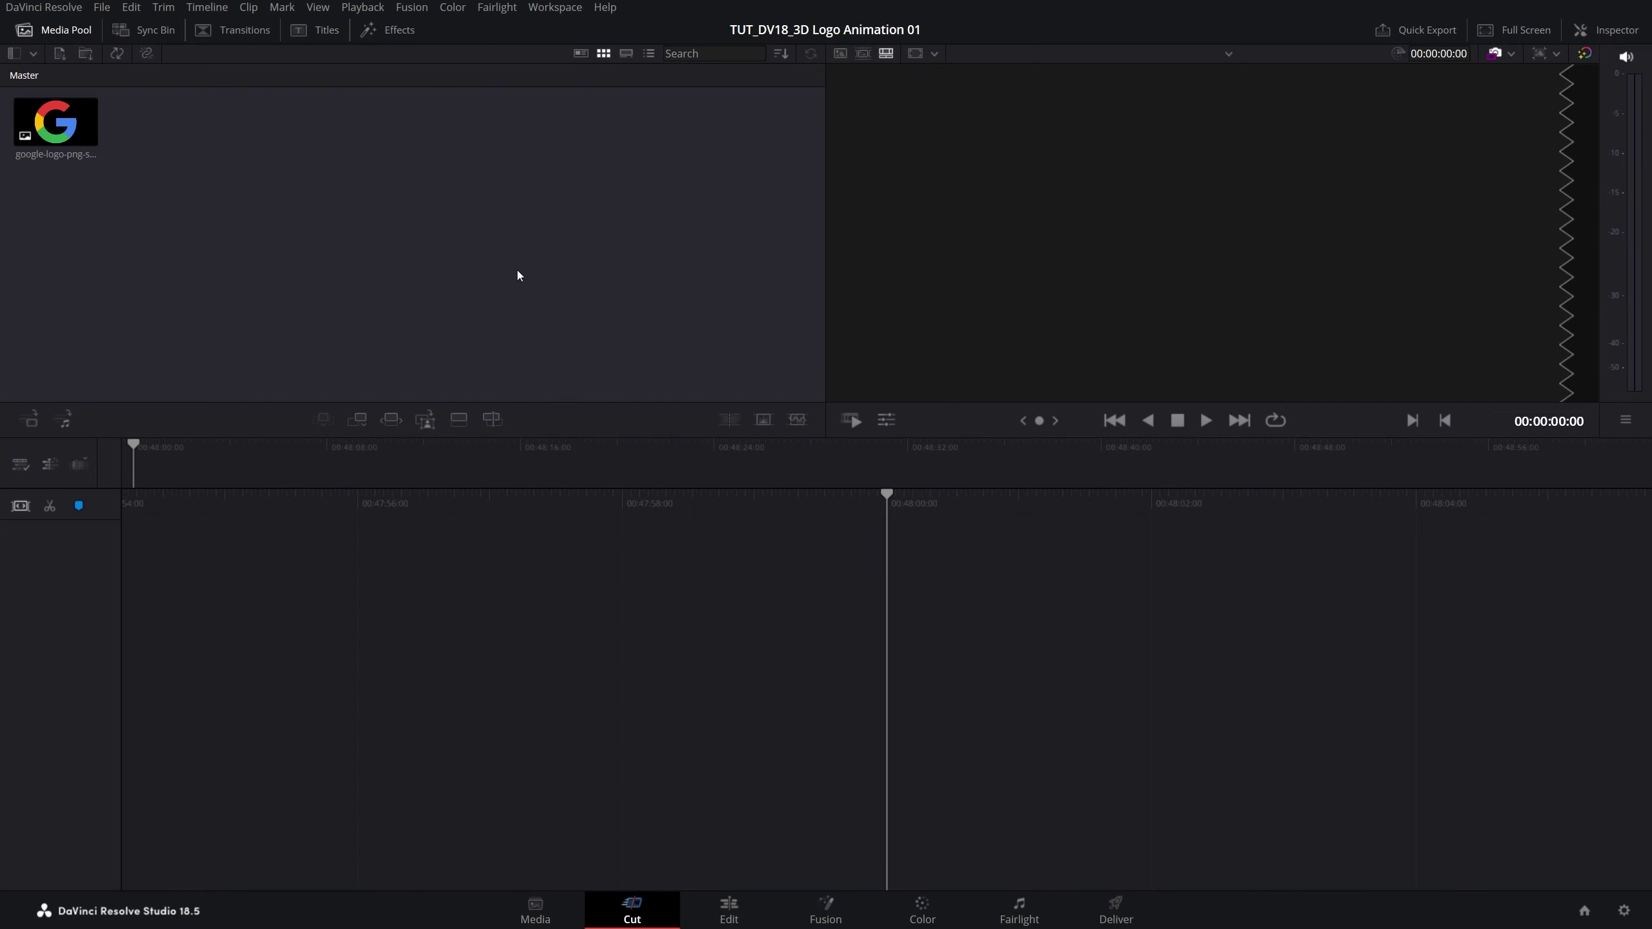
On the Fusion page, add the google-logo clip as MediaIn1, disconnected from MediaOut1.
click(826, 911)
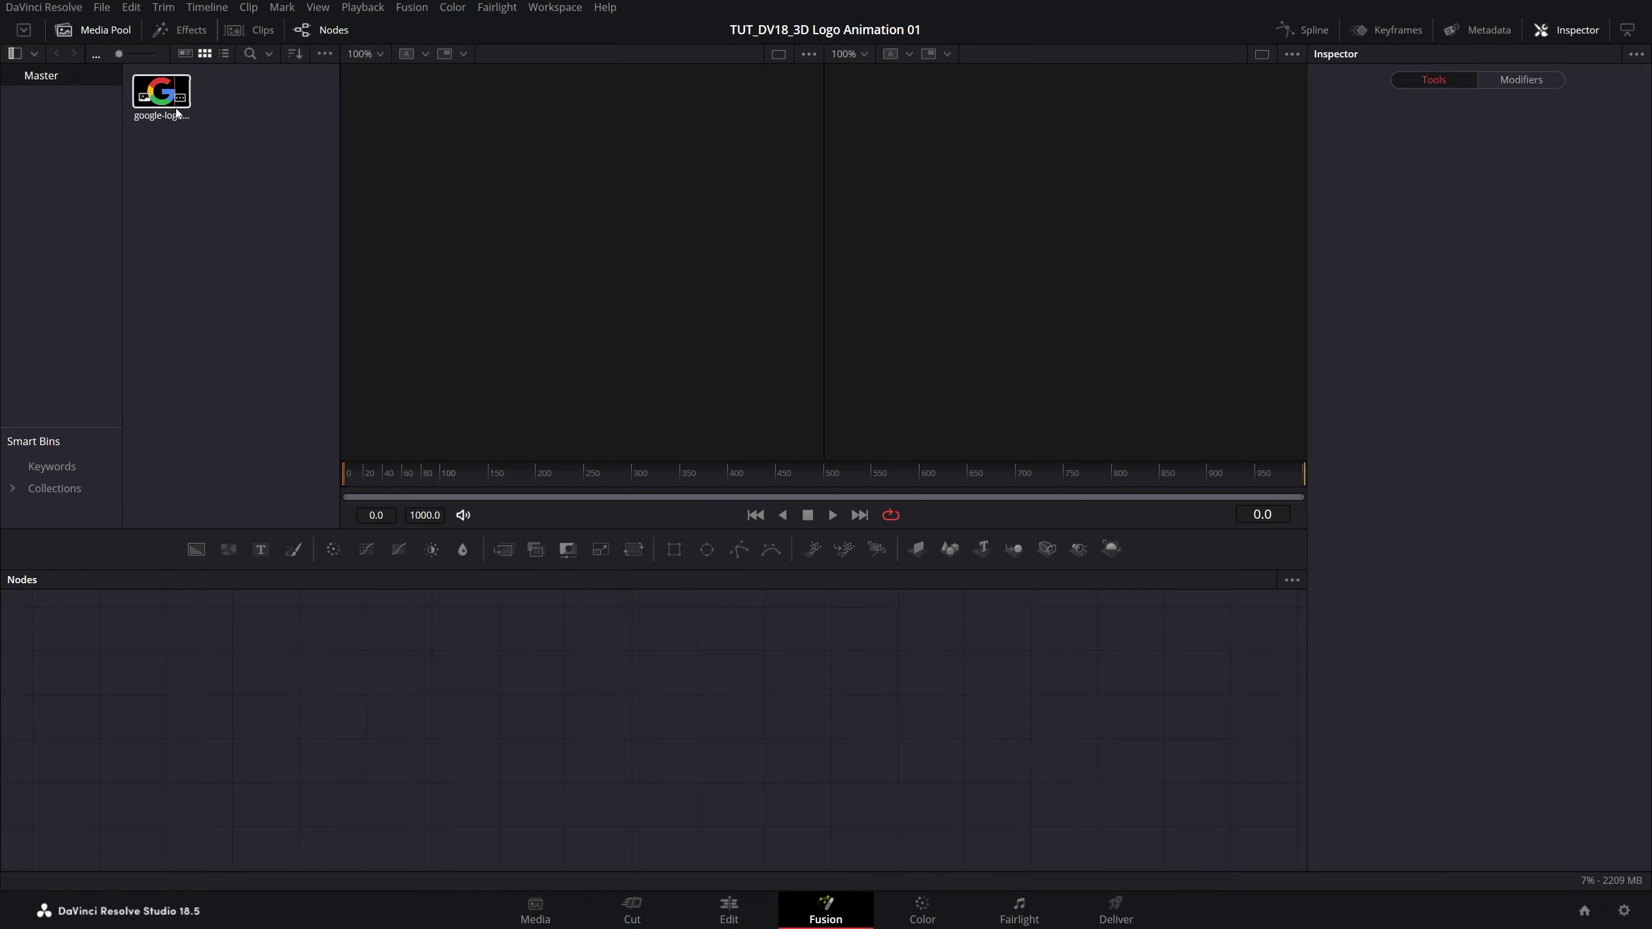
drag(167, 111, 514, 770)
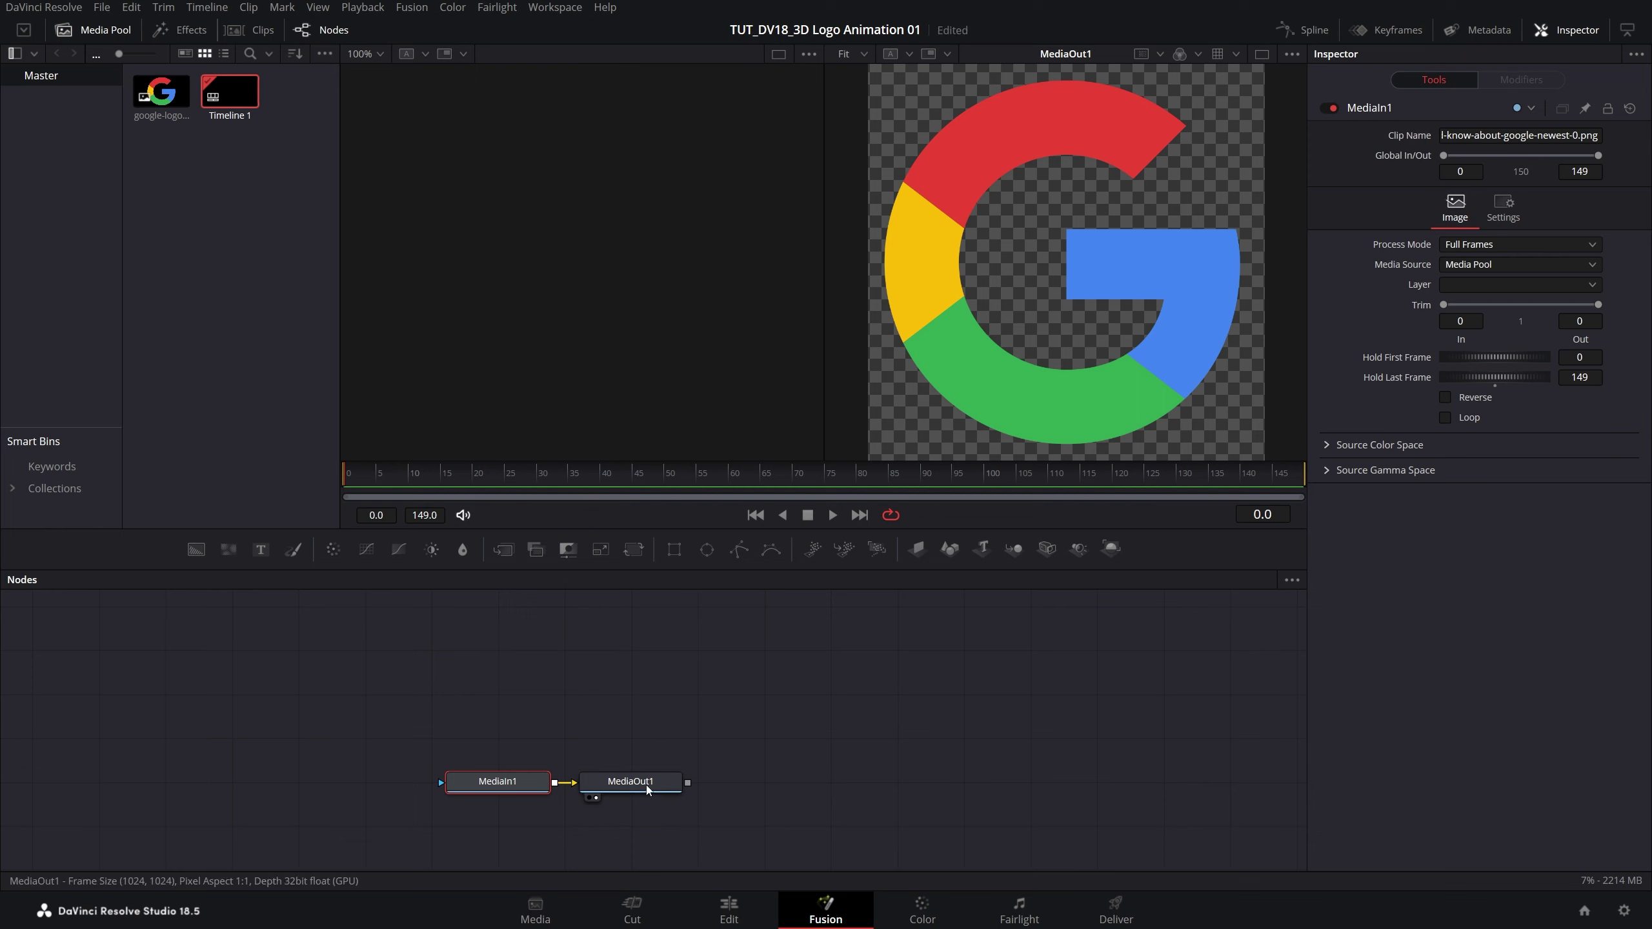
drag(601, 784, 1224, 789)
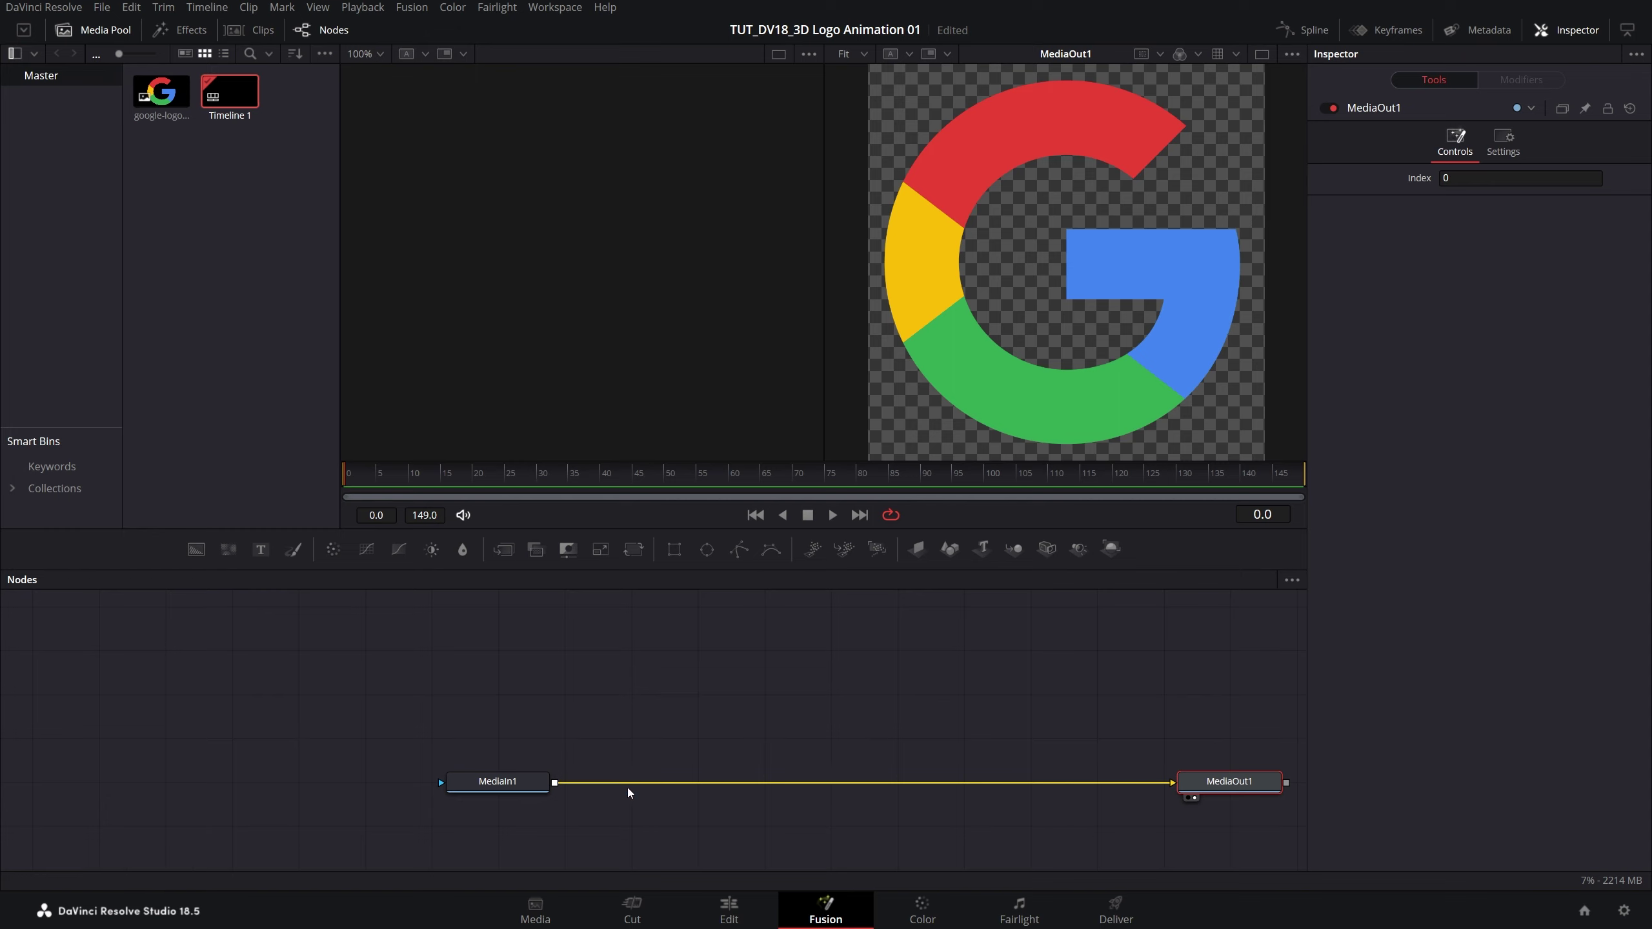
drag(627, 788, 648, 799)
drag(746, 700, 563, 675)
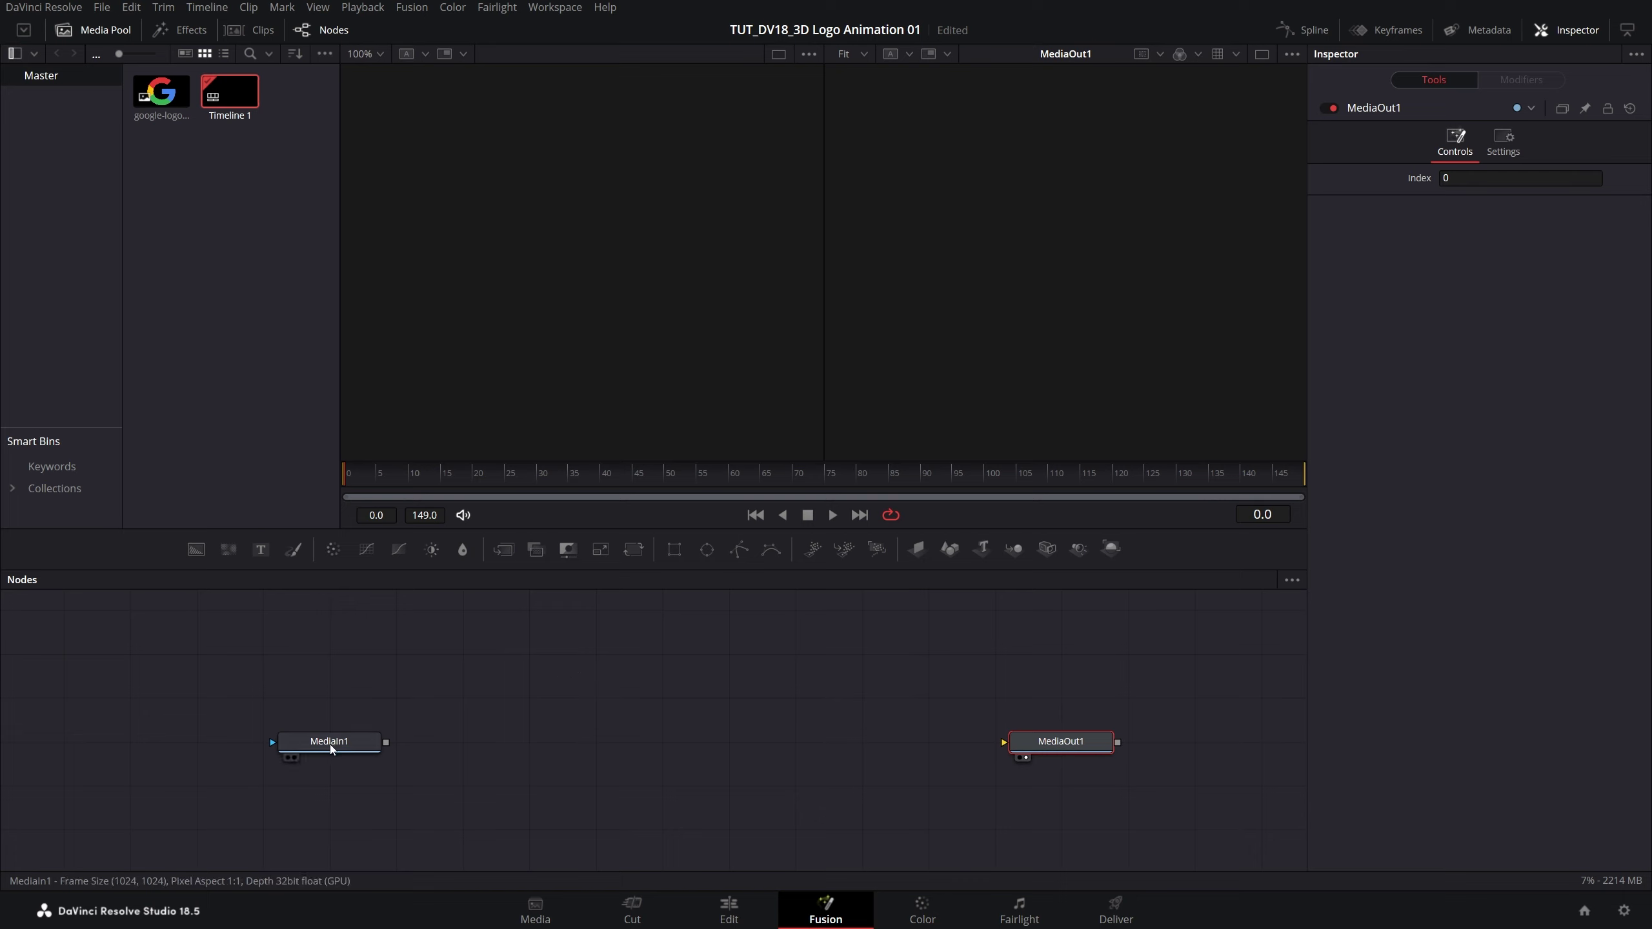
Add Image Plane 3D and Duplicate 3D nodes after MediaIn1.
click(359, 733)
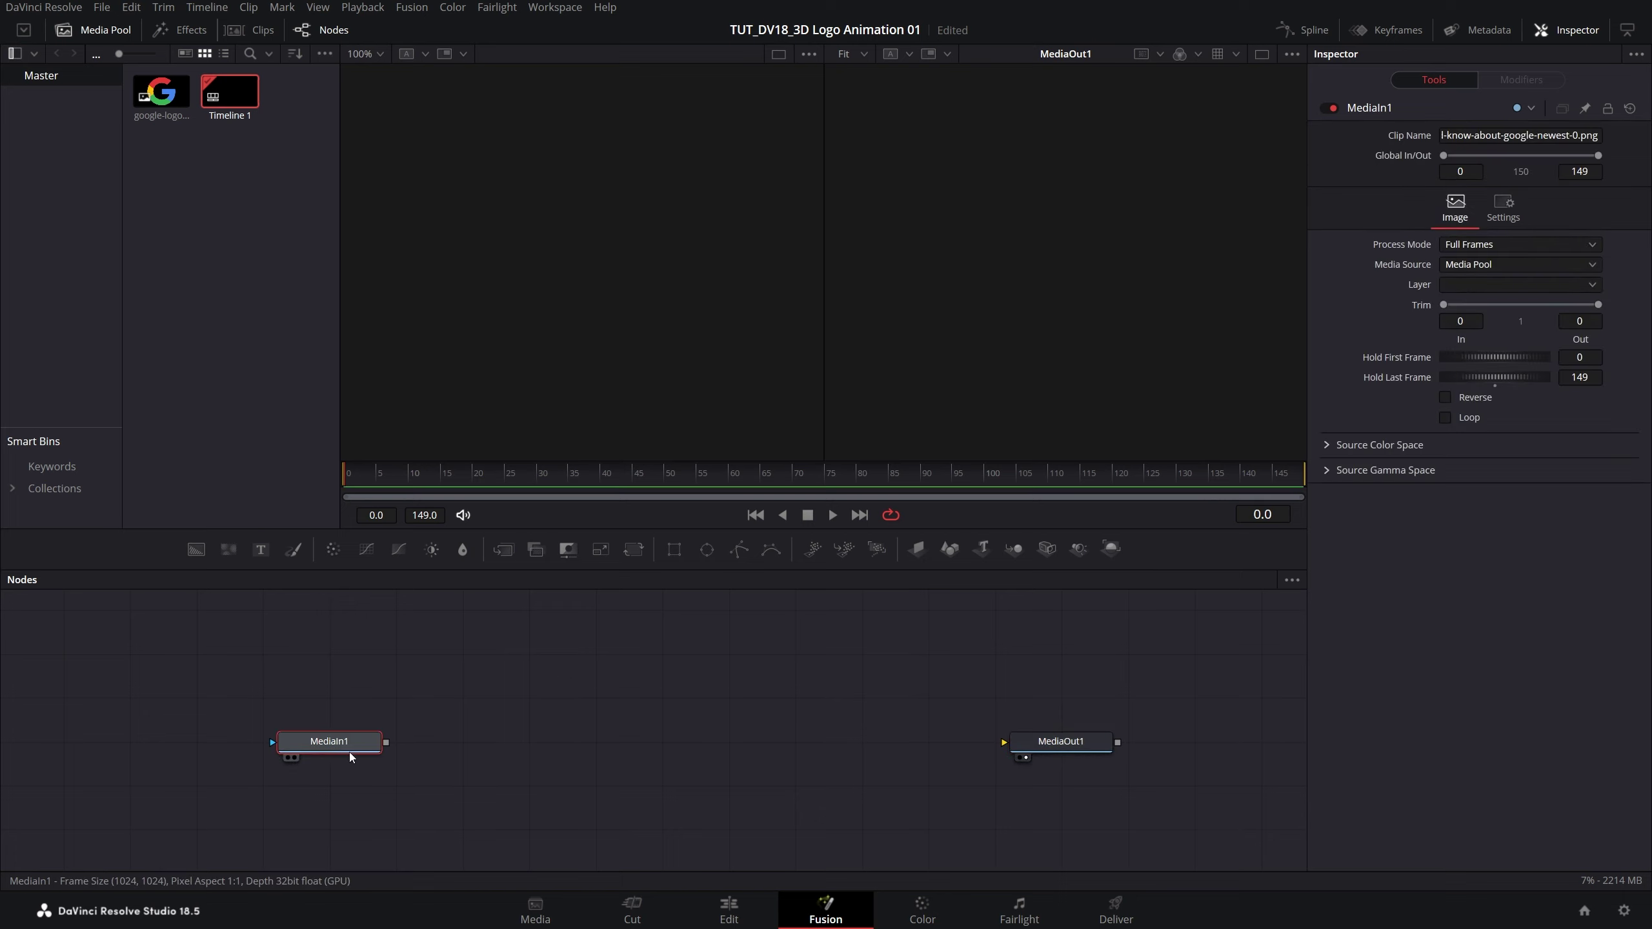
key(ctrl+space)
text(render)
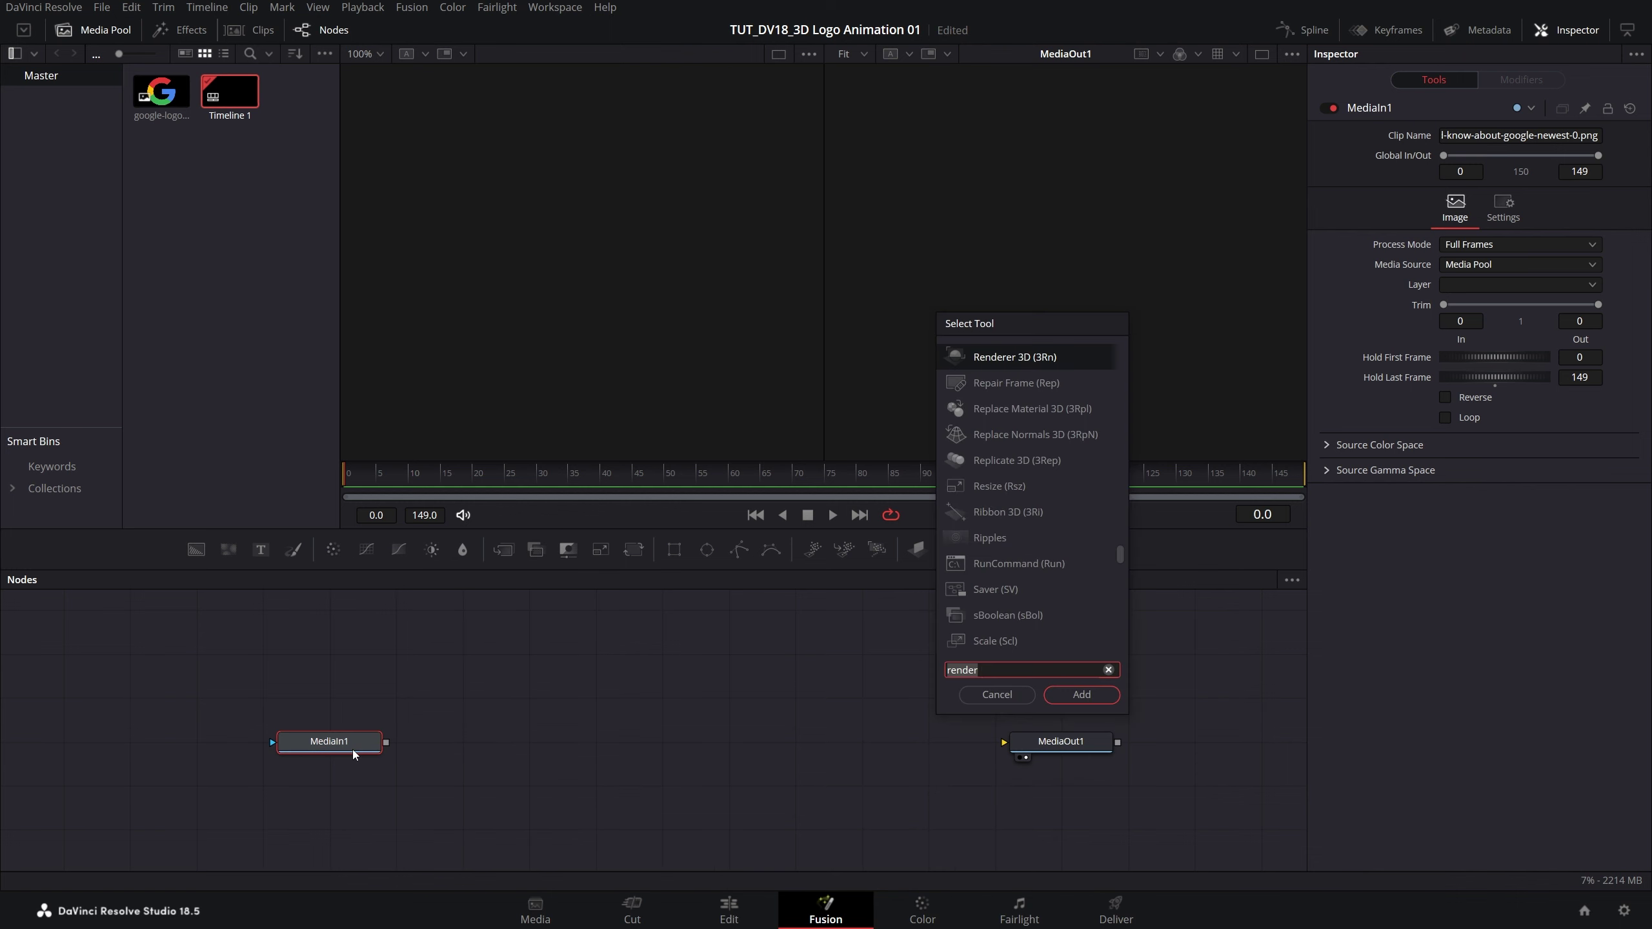
text(image)
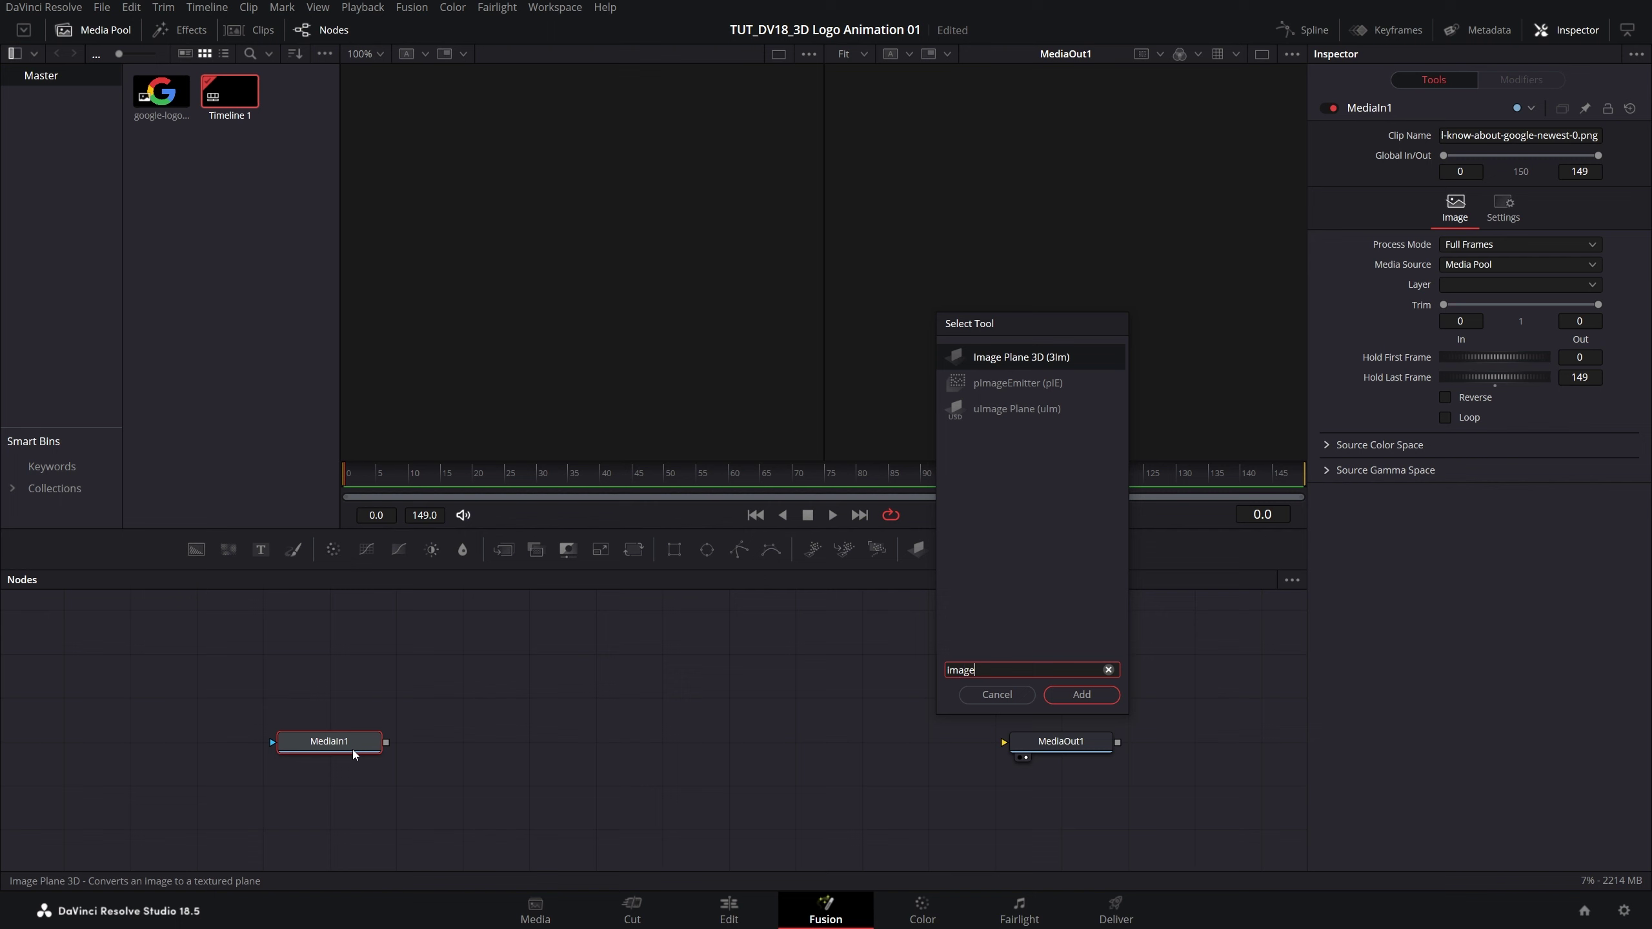
key(Return)
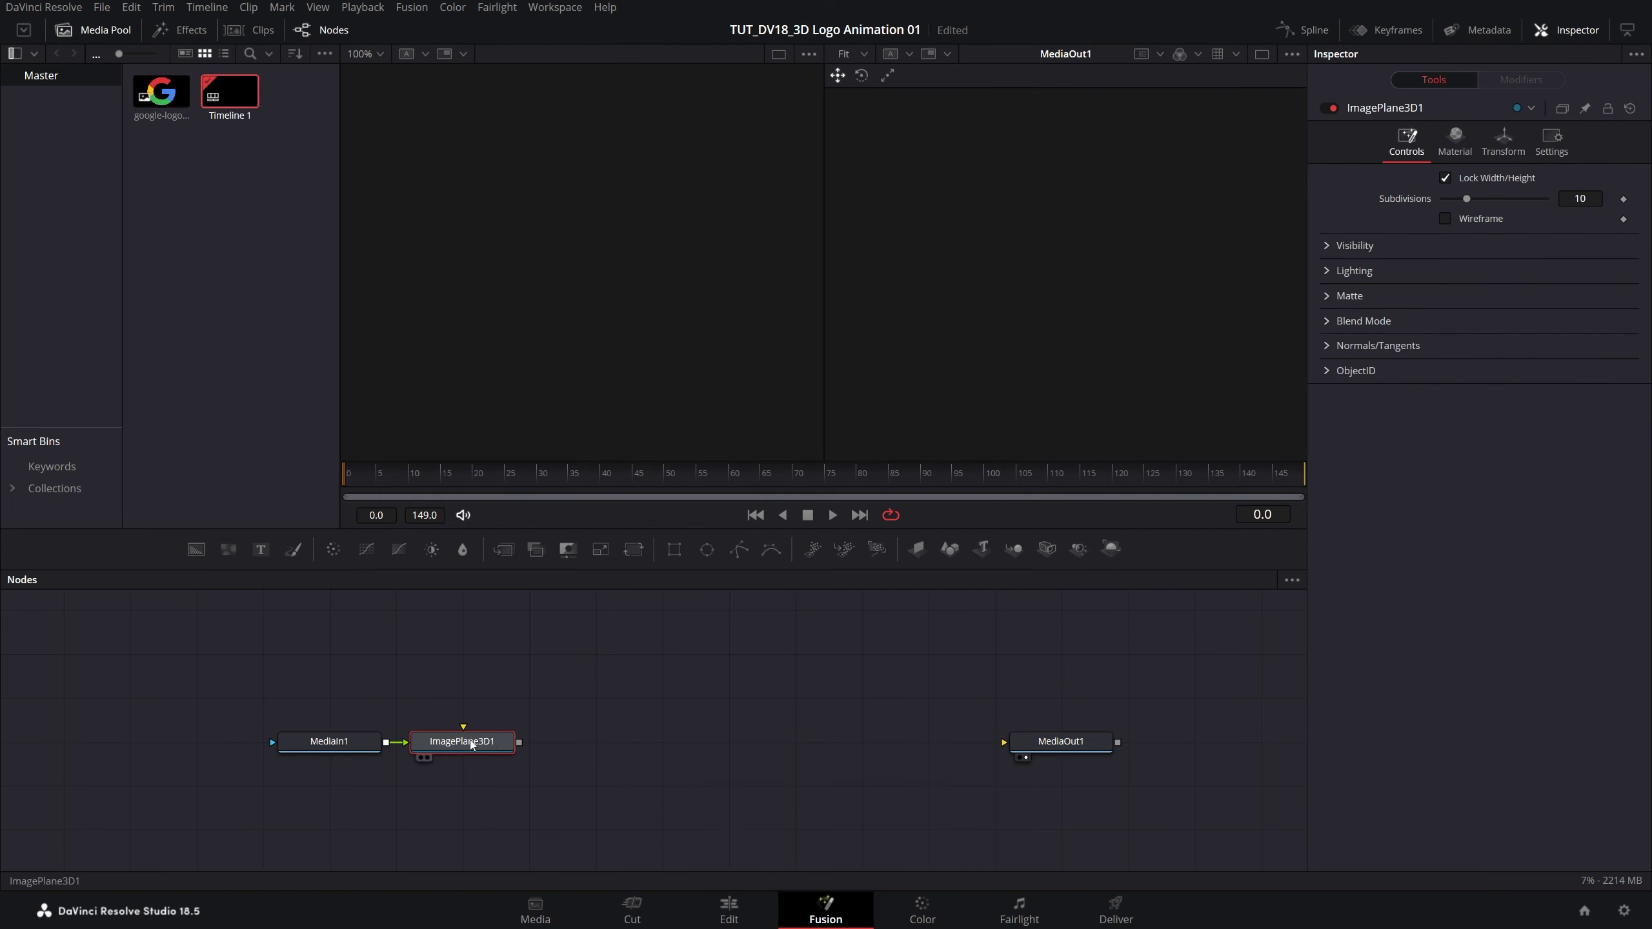
key(ctrl+space)
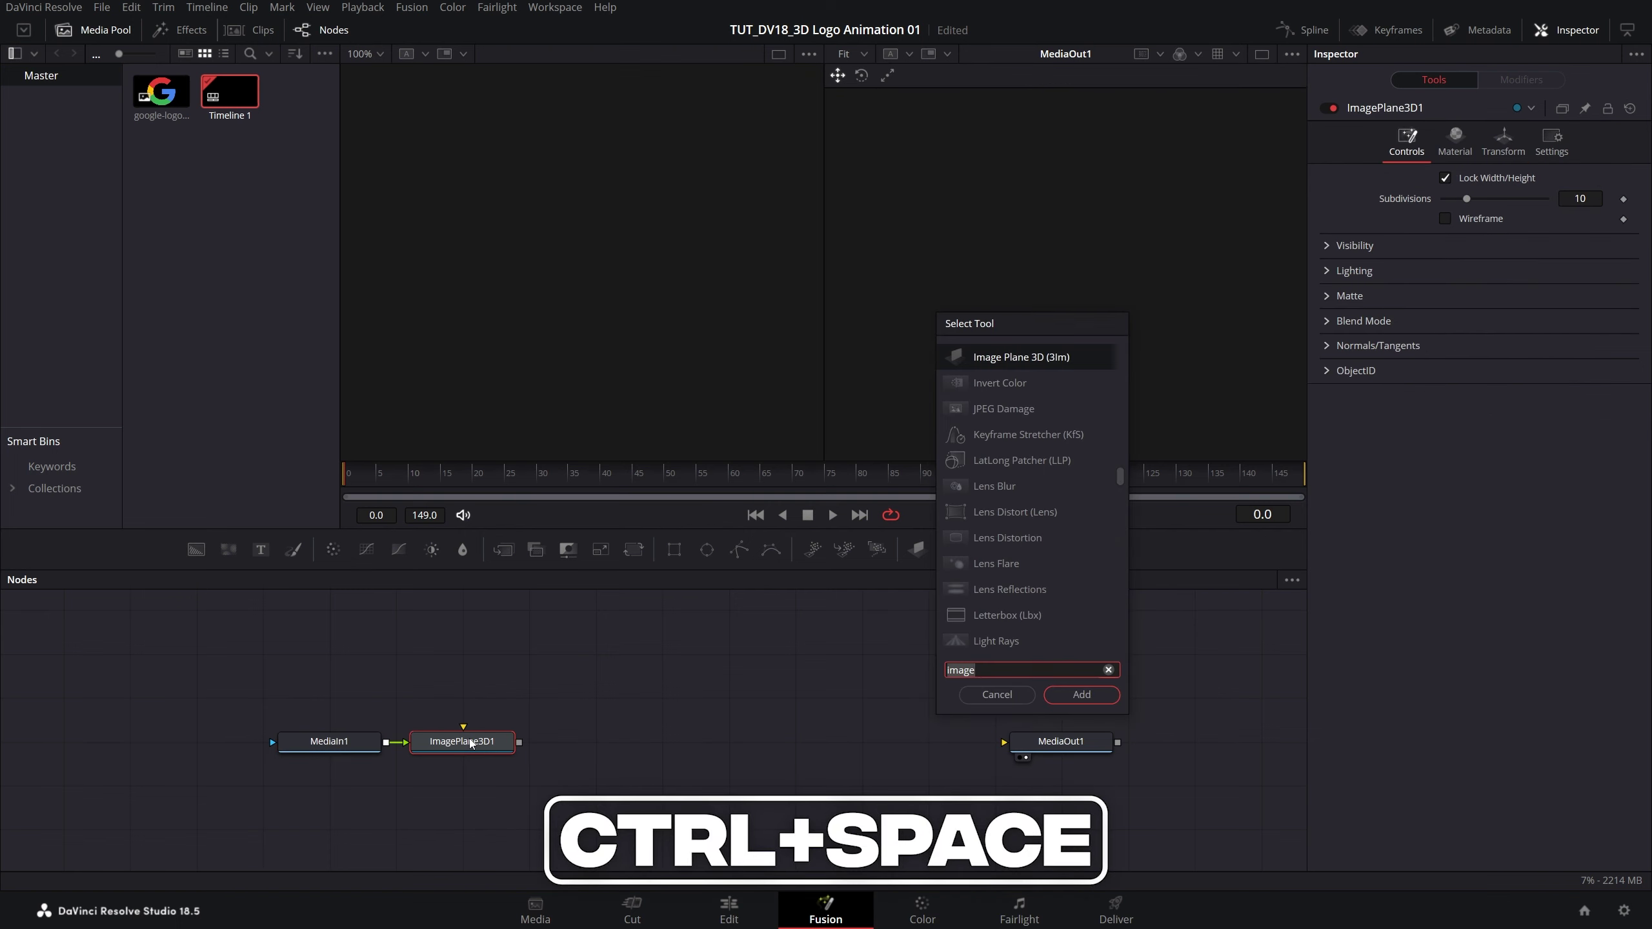
text(duplica)
key(Return)
Append Transform 3D and Renderer 3D nodes to the end of the chain.
key(ctrl+space)
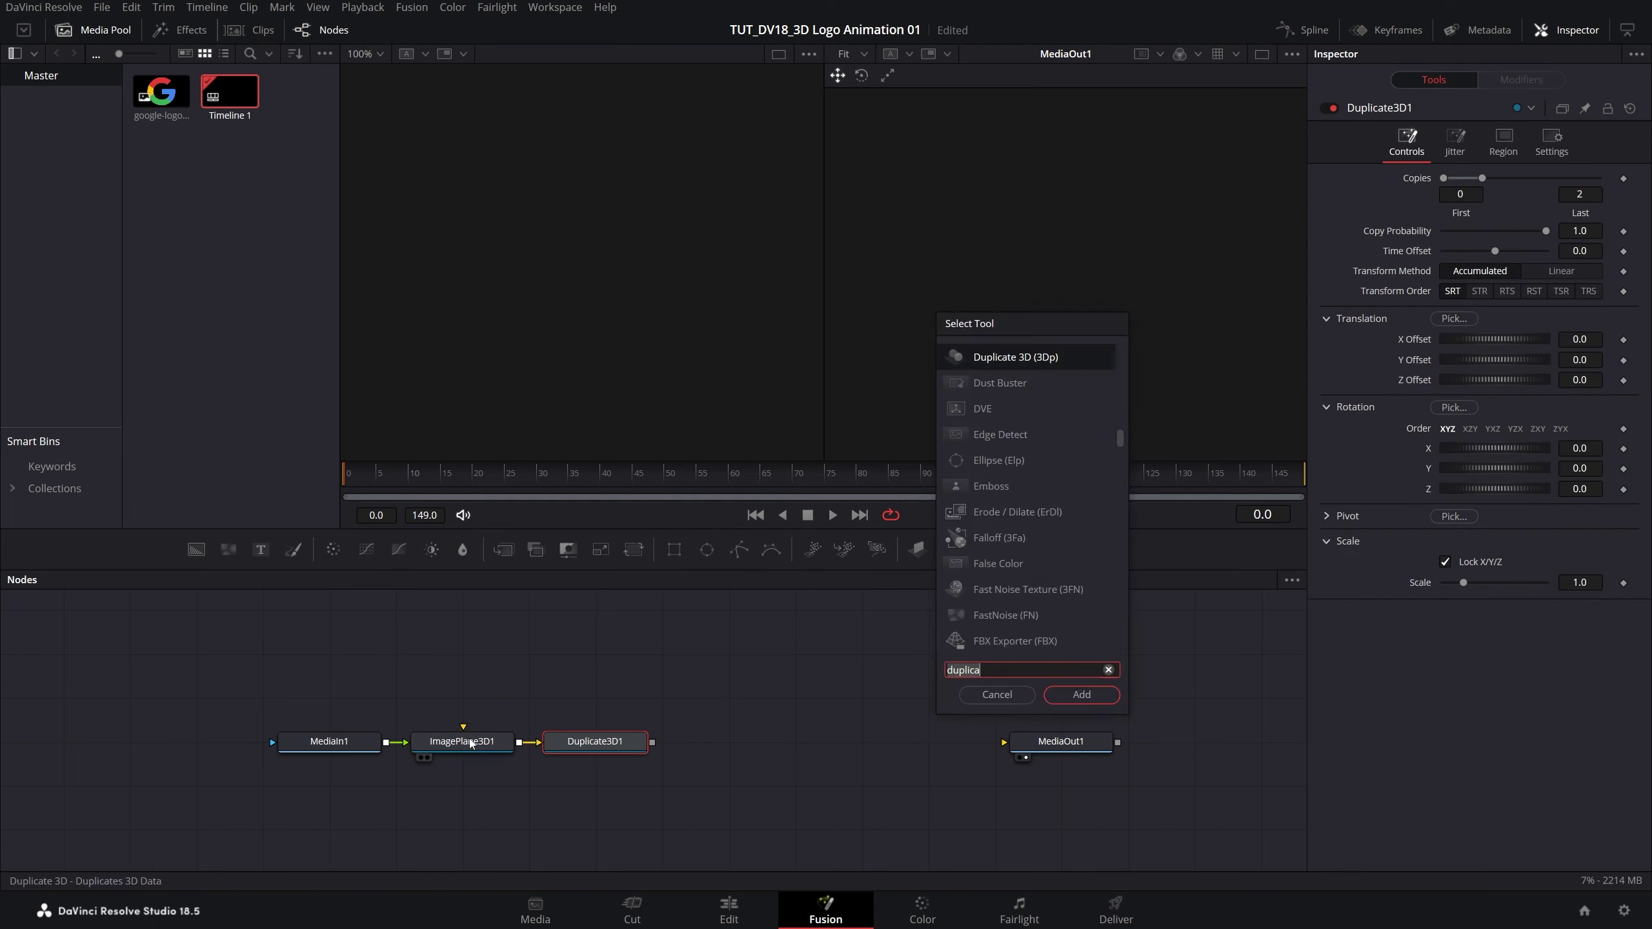
text(tra)
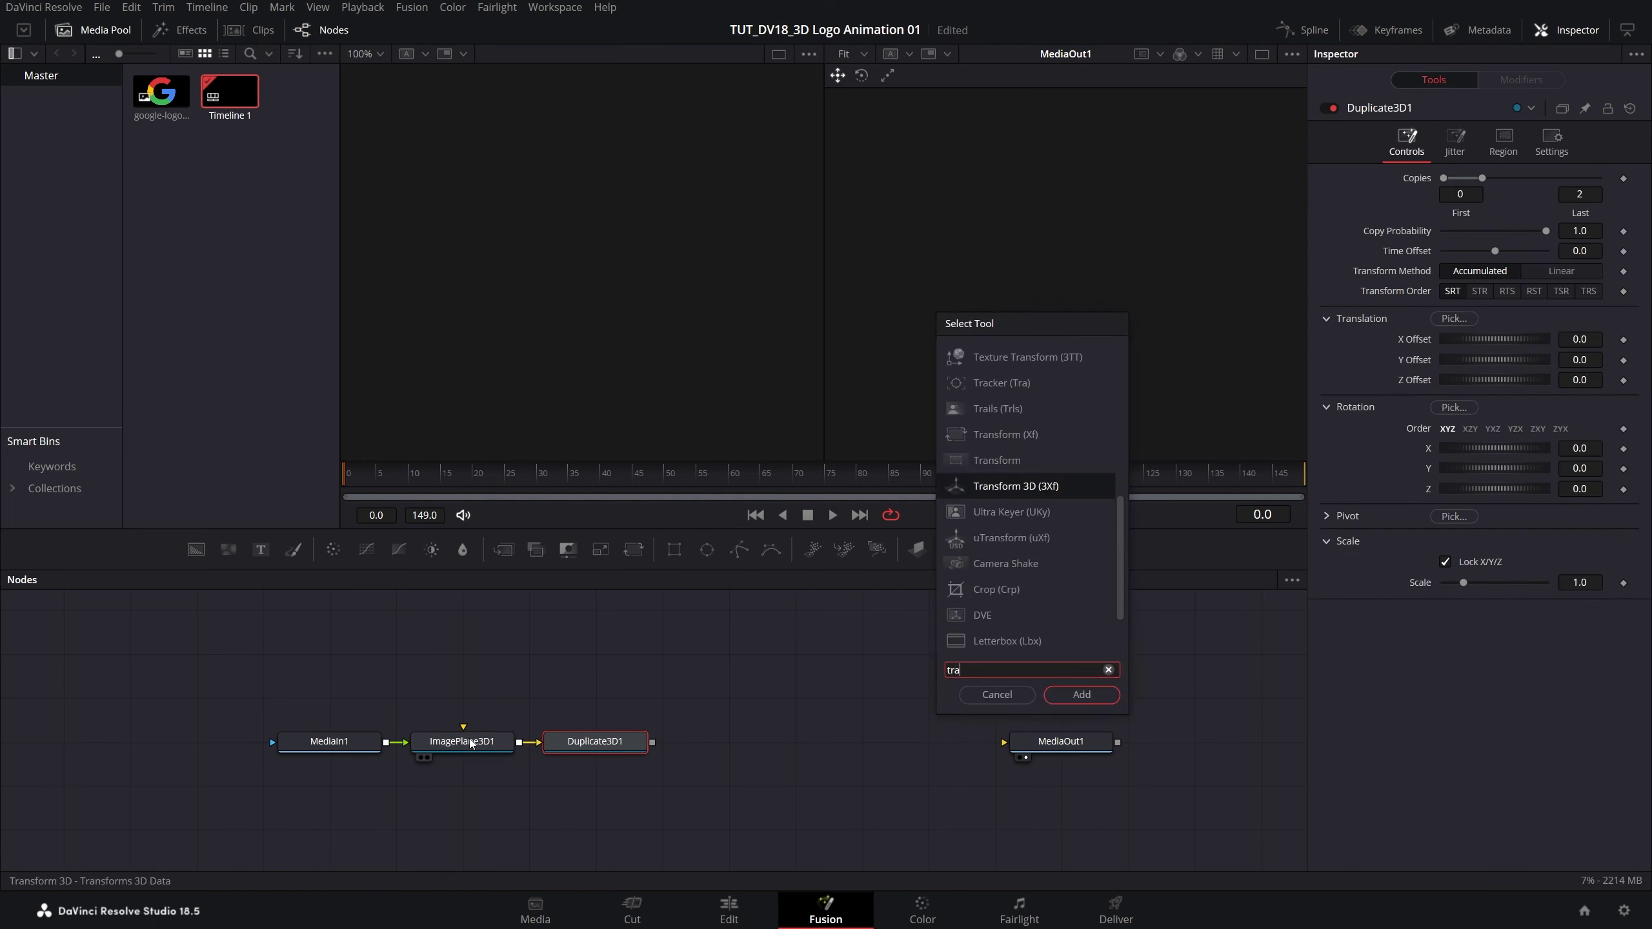
key(Return)
key(ctrl+space)
text(ren)
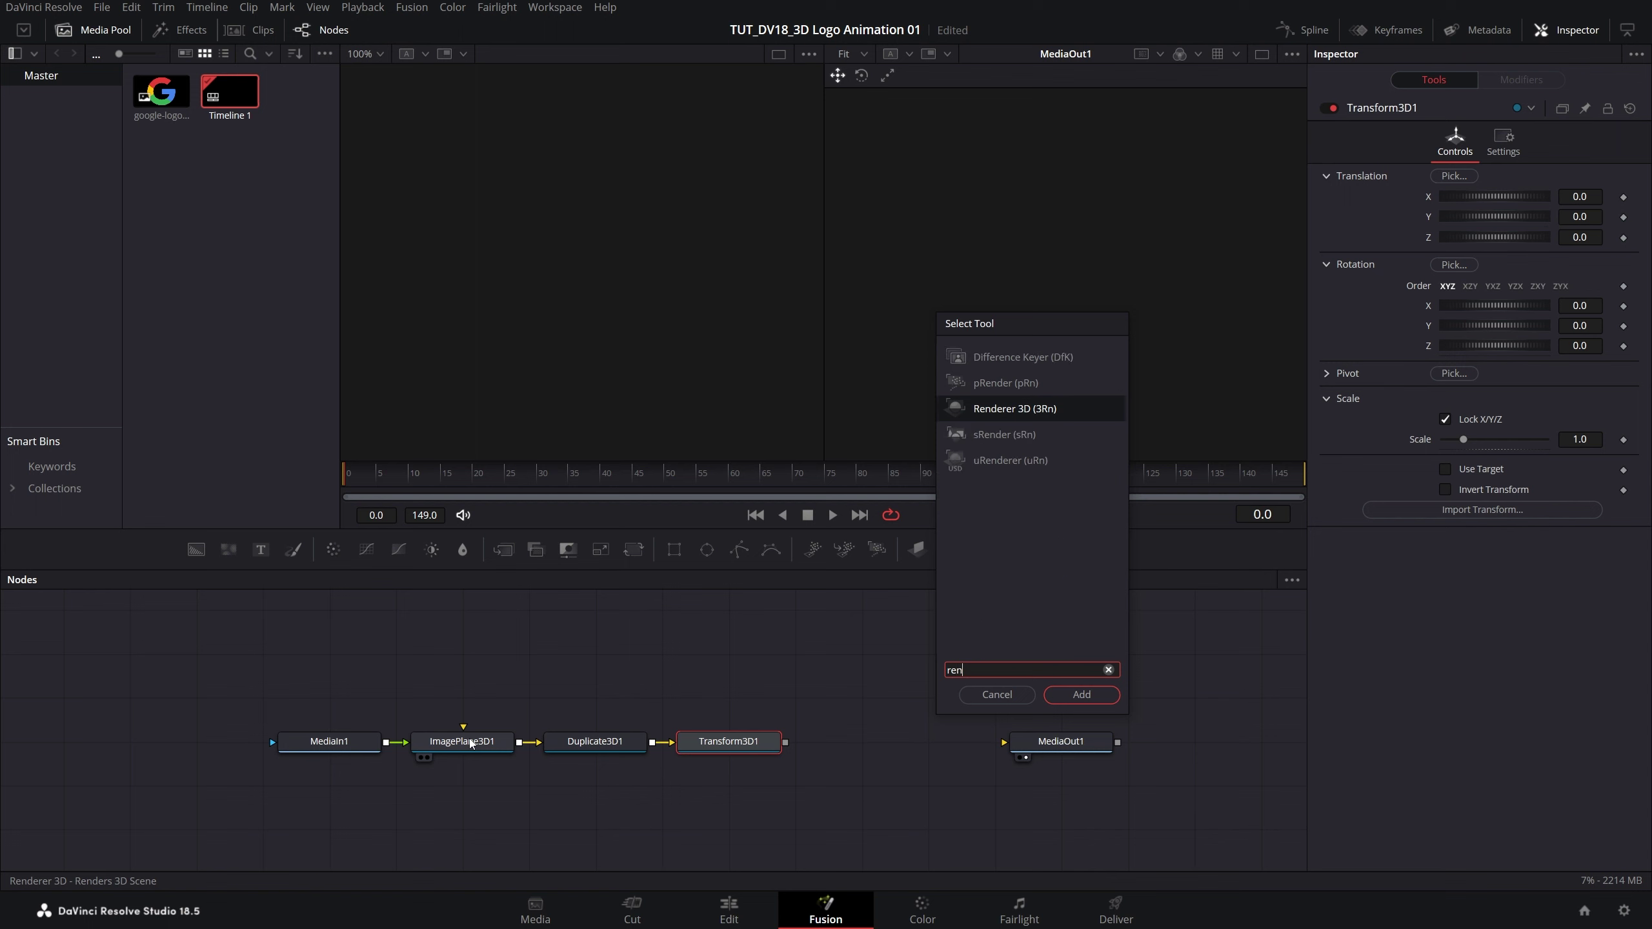
key(Return)
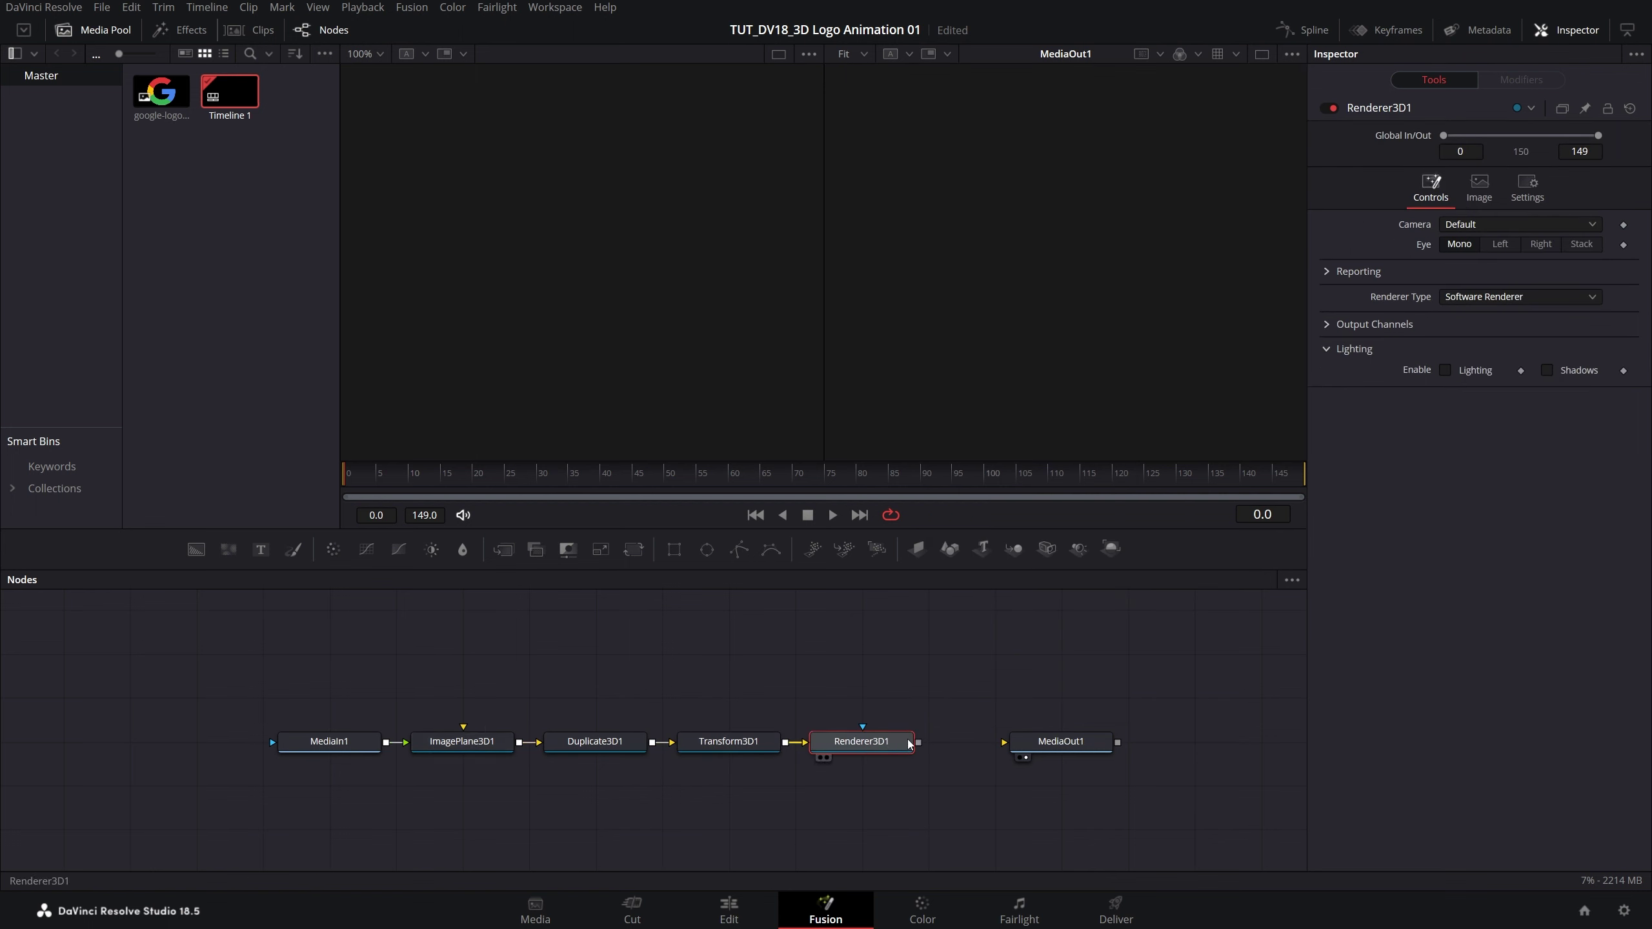
Connect Renderer3D1 to MediaOut1 and show Duplicate3D1 in the left viewer.
drag(919, 745, 1078, 744)
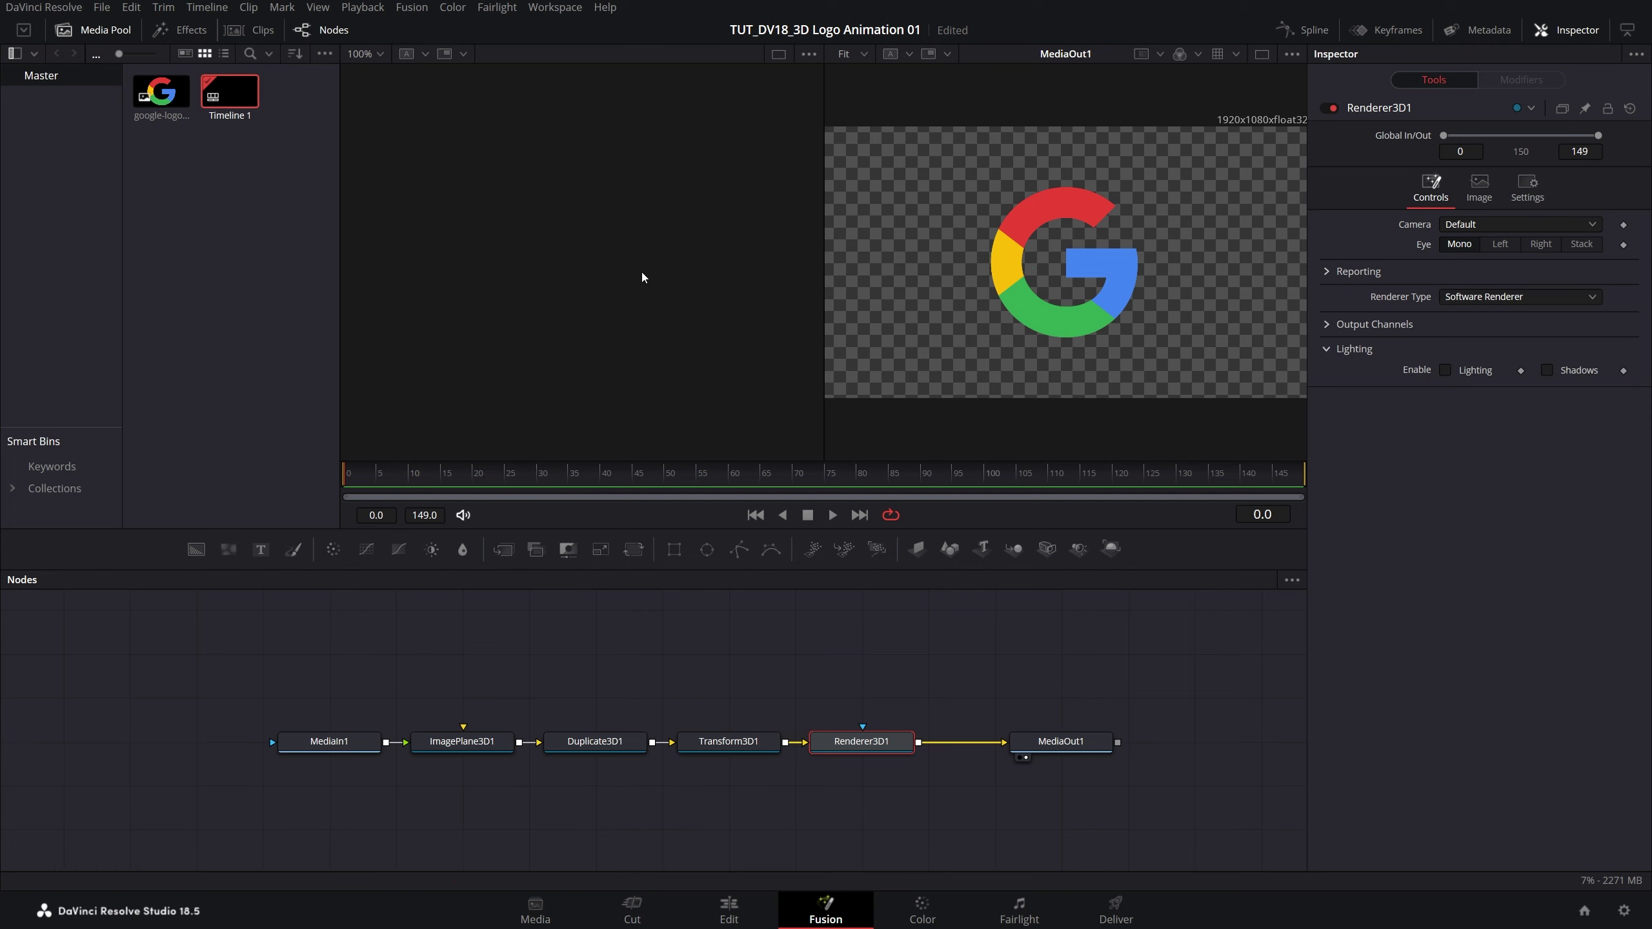
click(588, 744)
key(1)
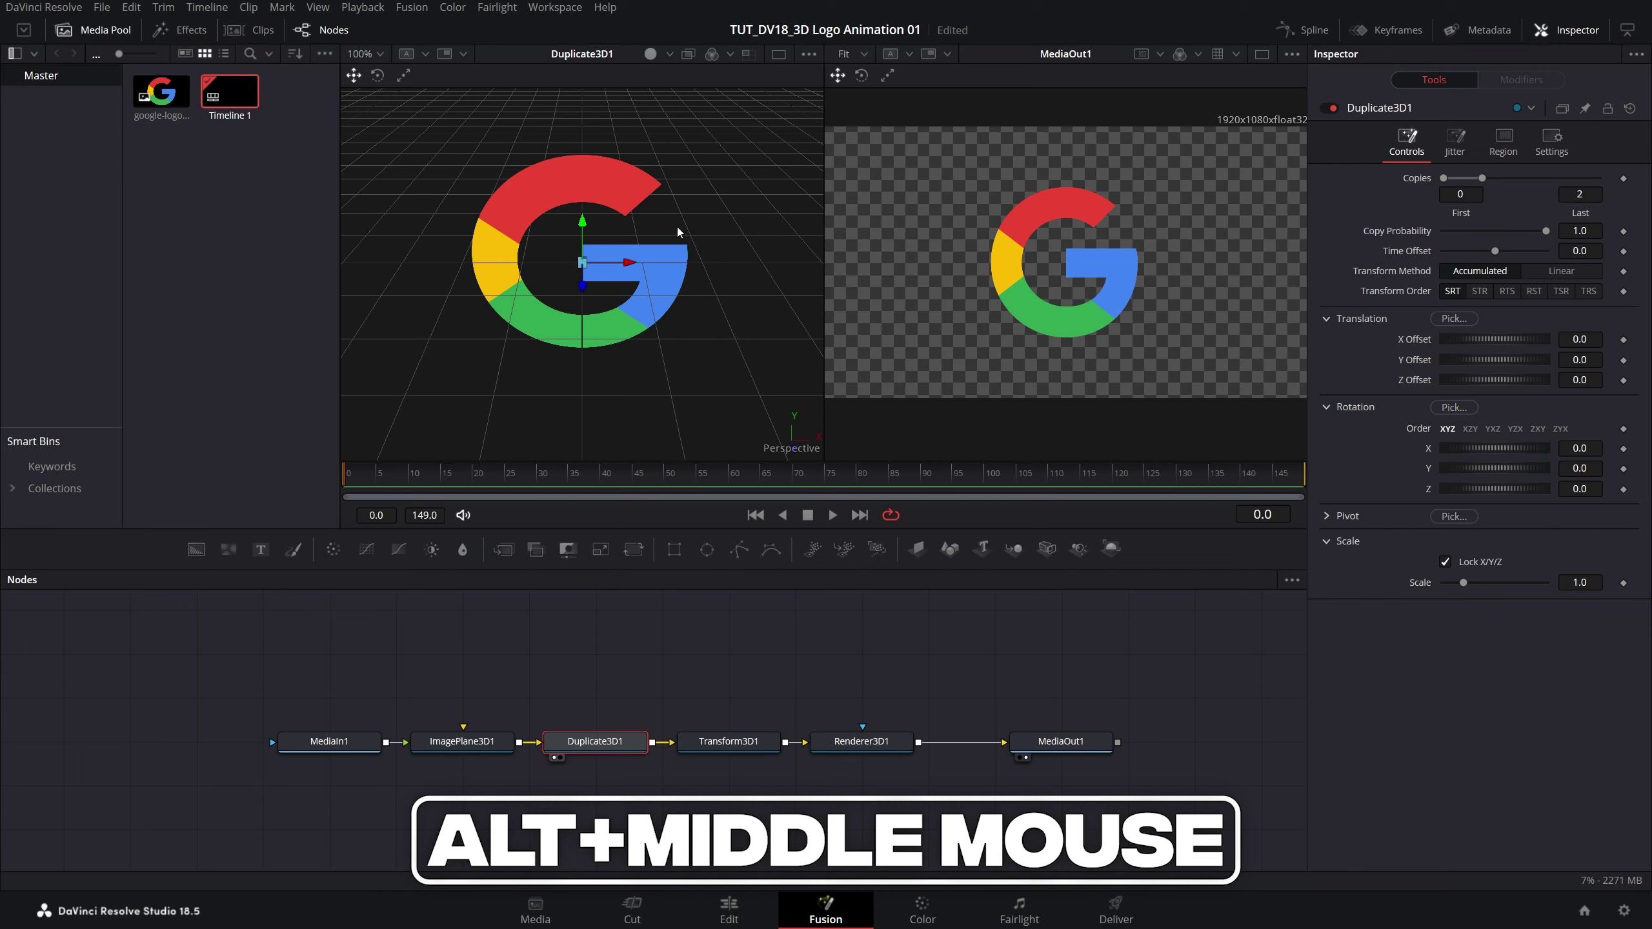
Set Renderer3D1's Renderer Type to Hardware Renderer.
drag(676, 224, 460, 159)
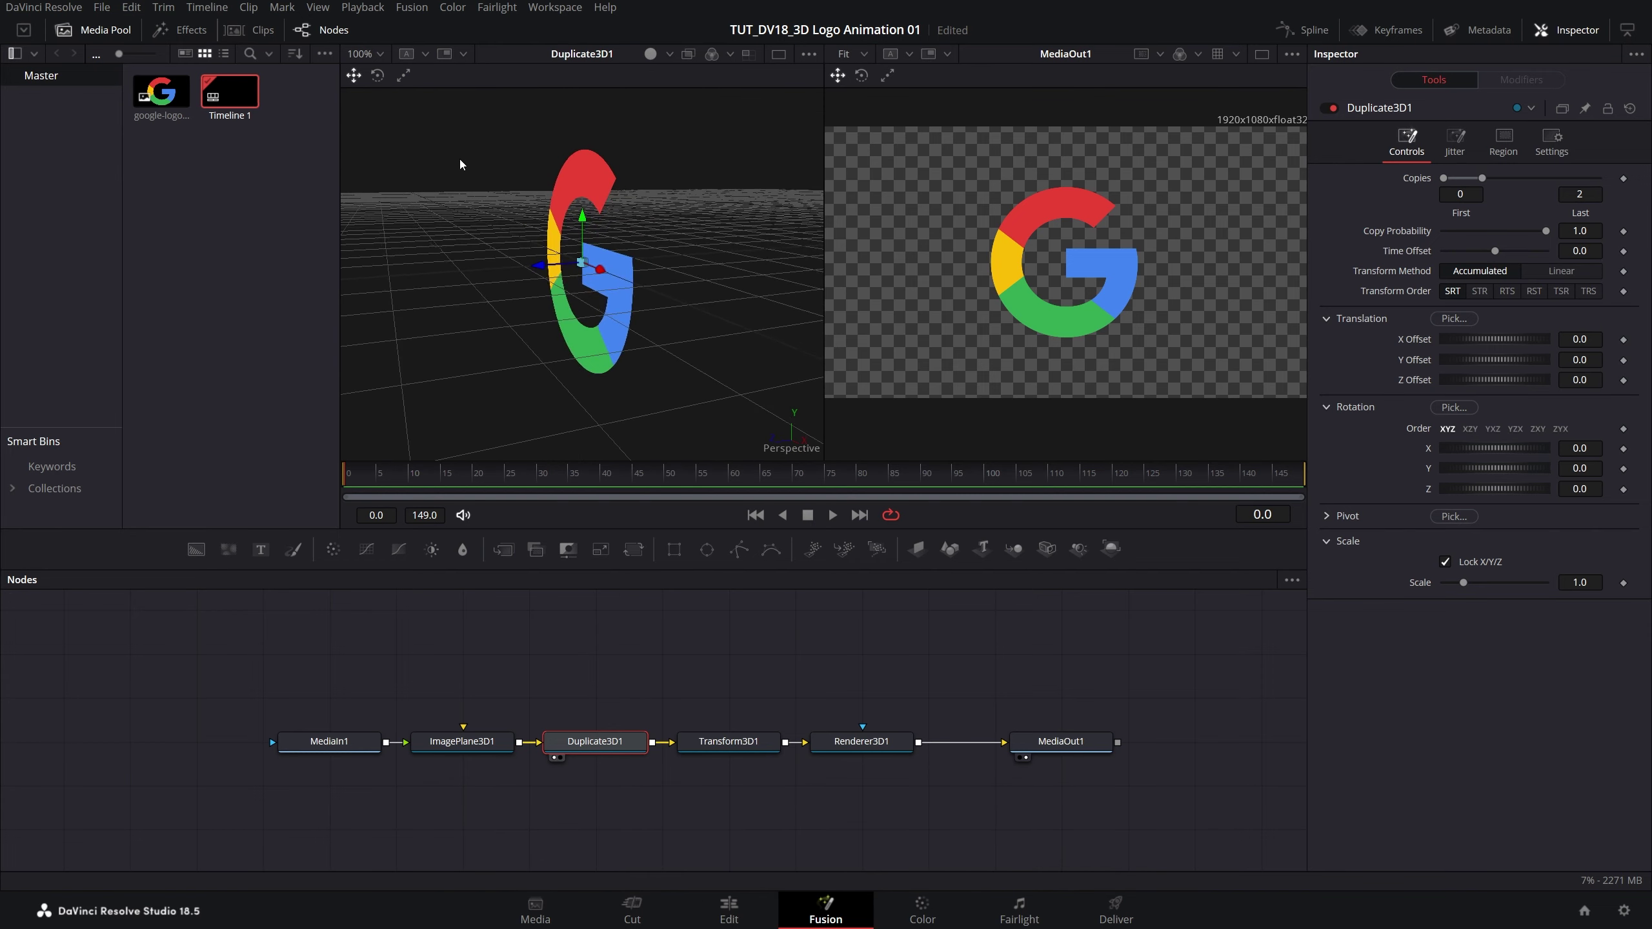
click(865, 742)
click(1572, 35)
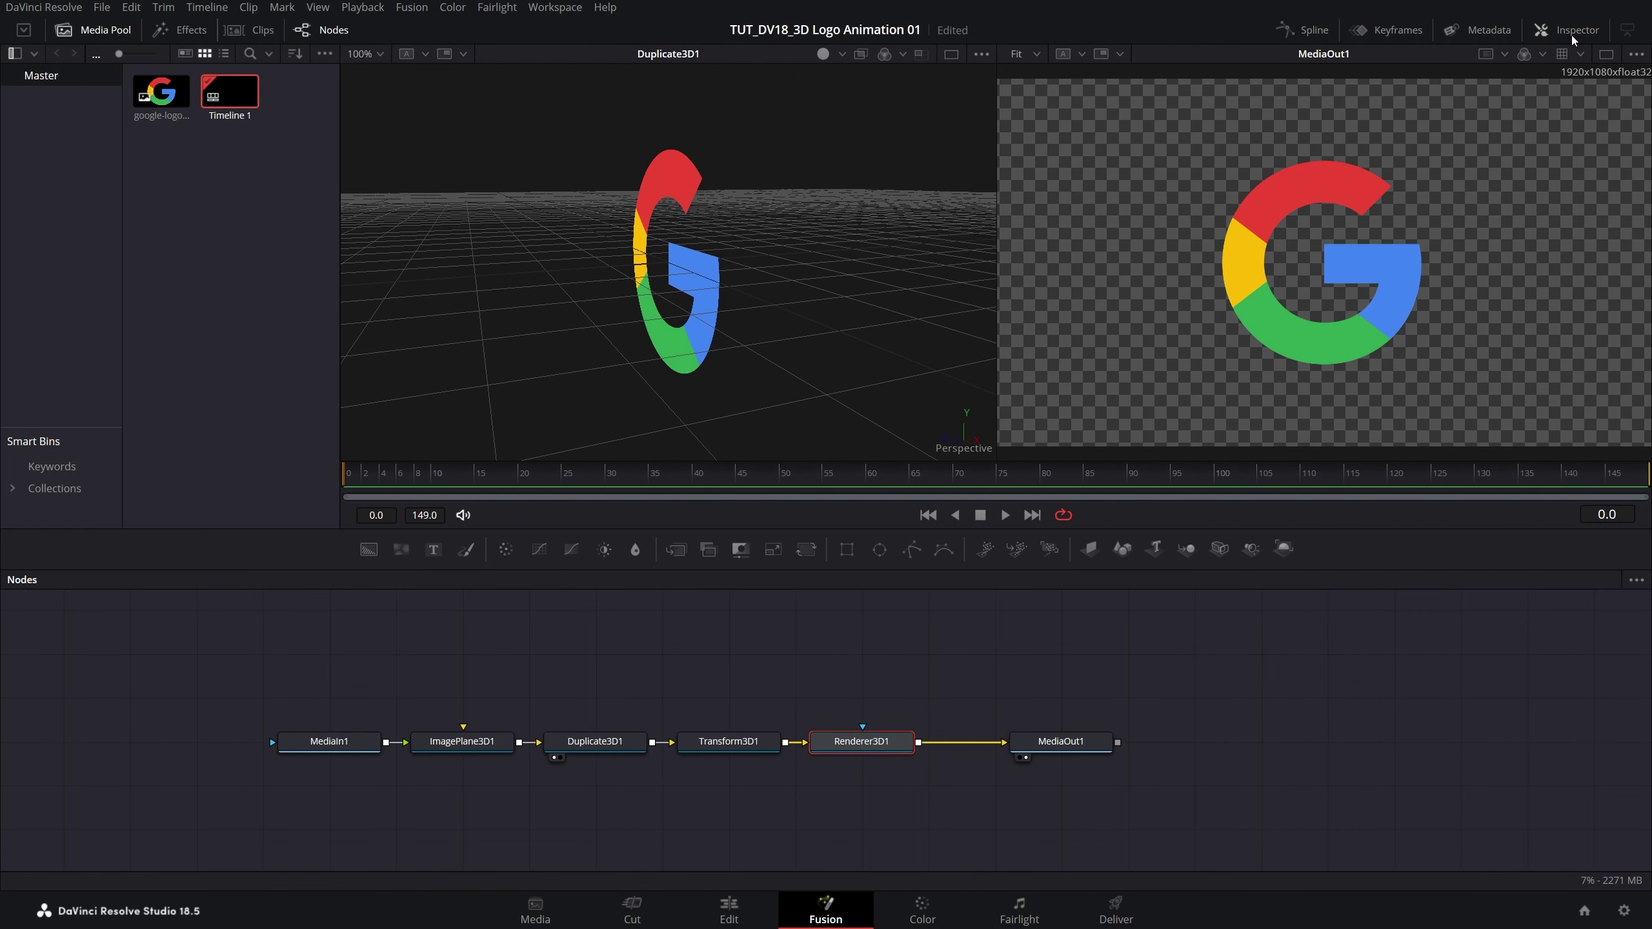
click(1569, 33)
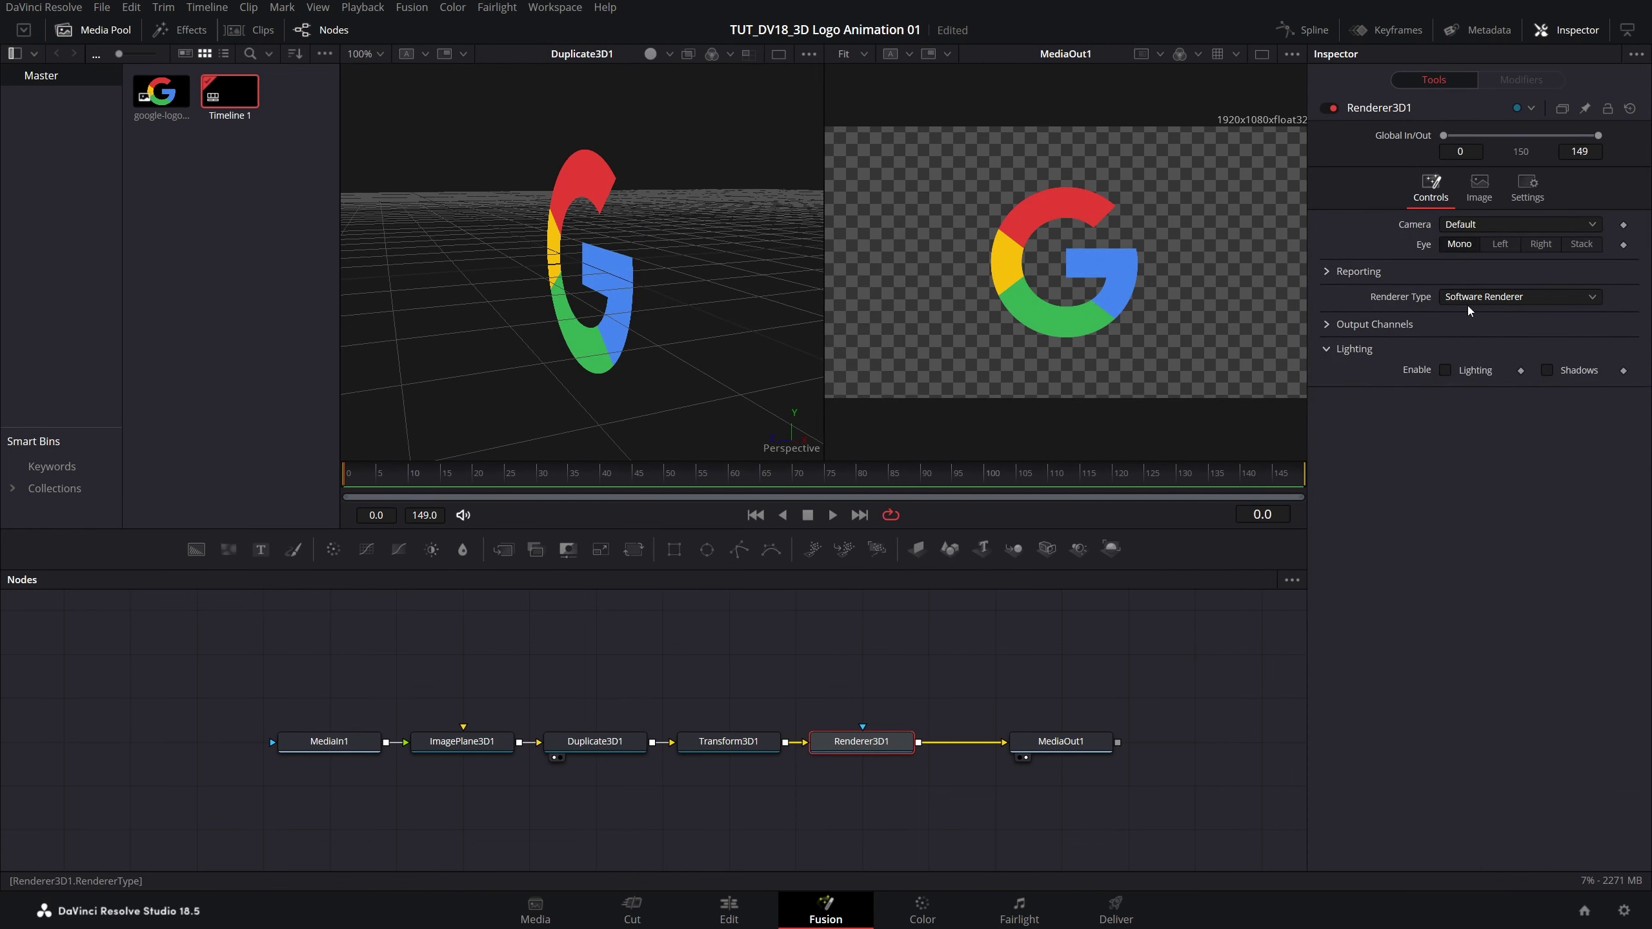
click(1503, 297)
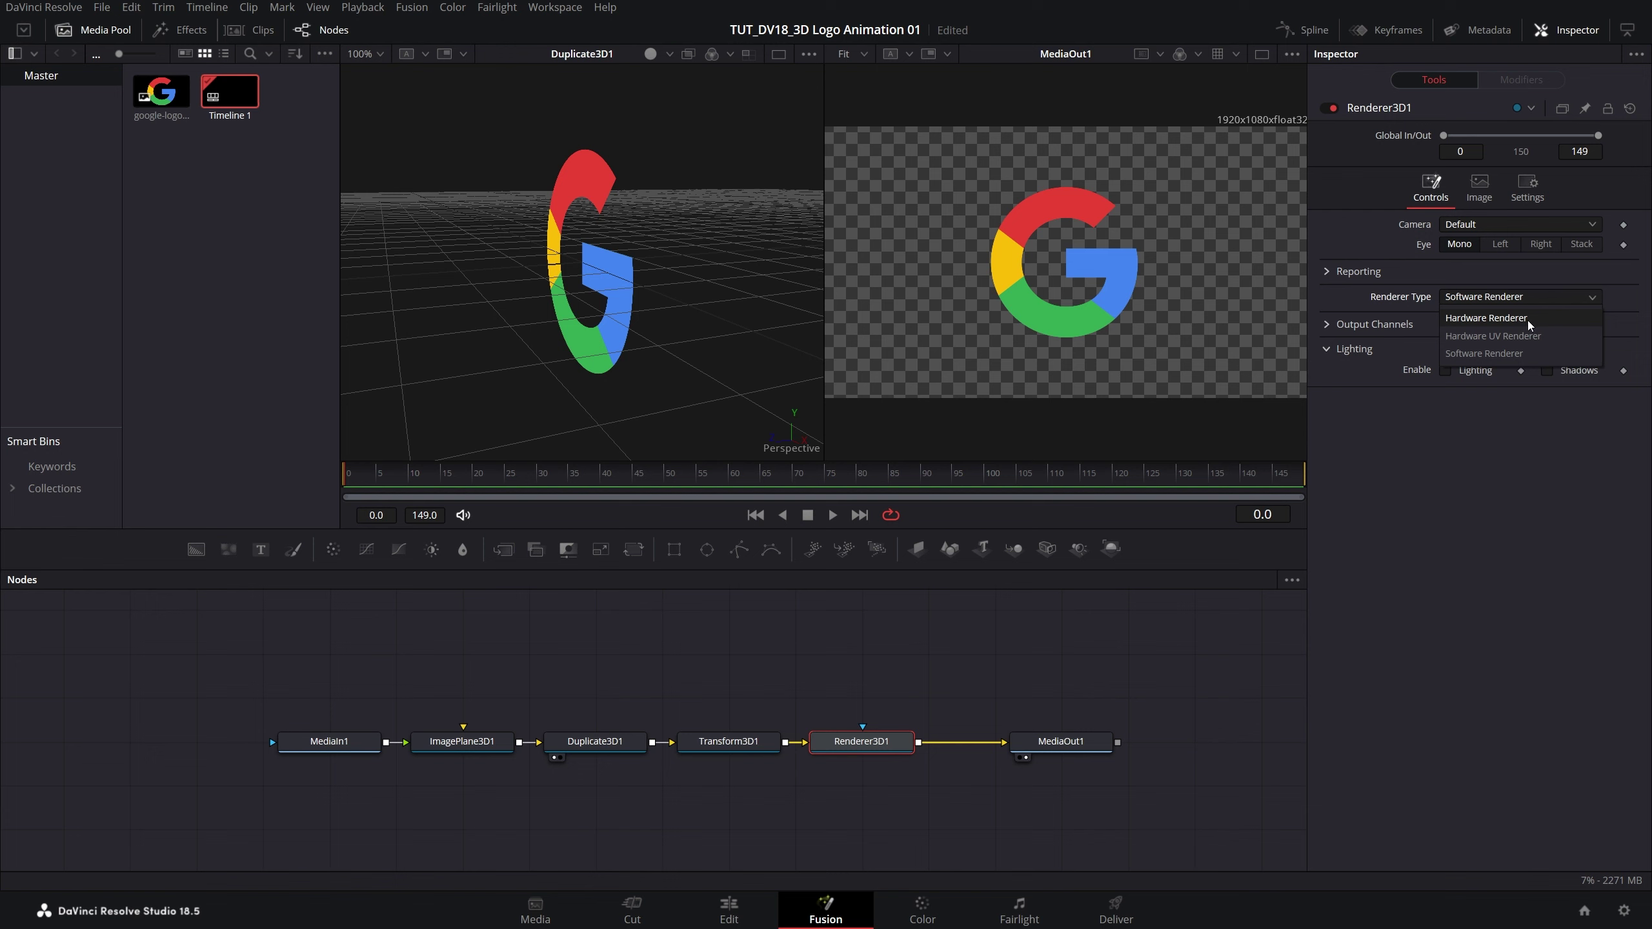
click(1487, 318)
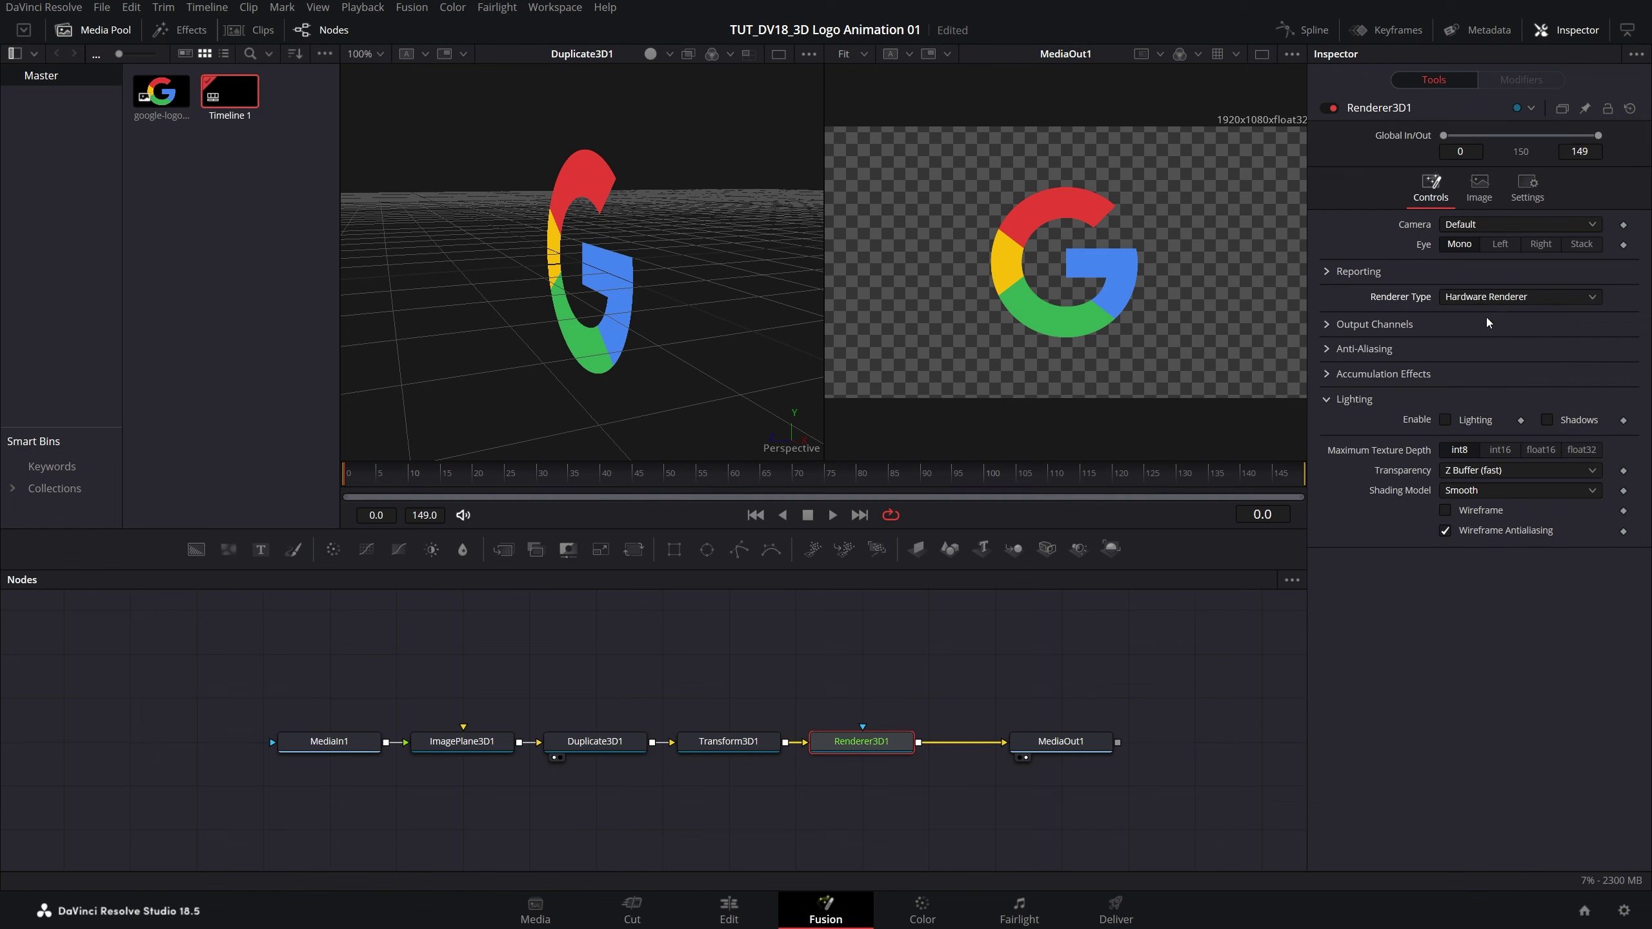
Give Duplicate3D1 150 last copies with a -0.001 Z offset, and save the project.
click(597, 744)
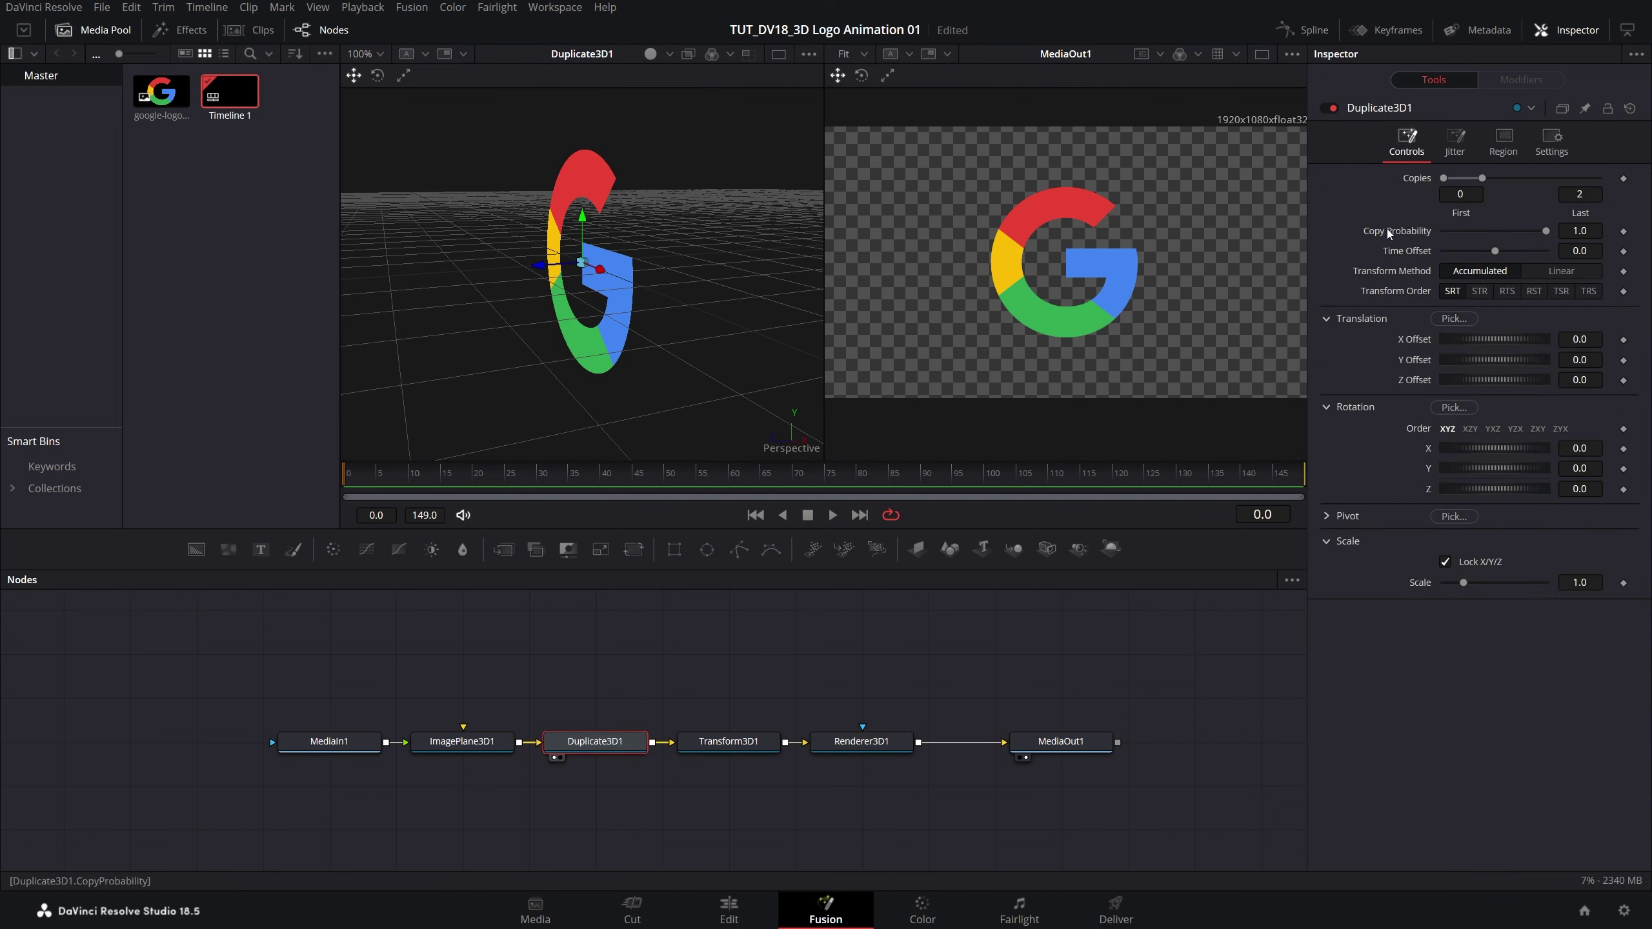
double_click(1587, 195)
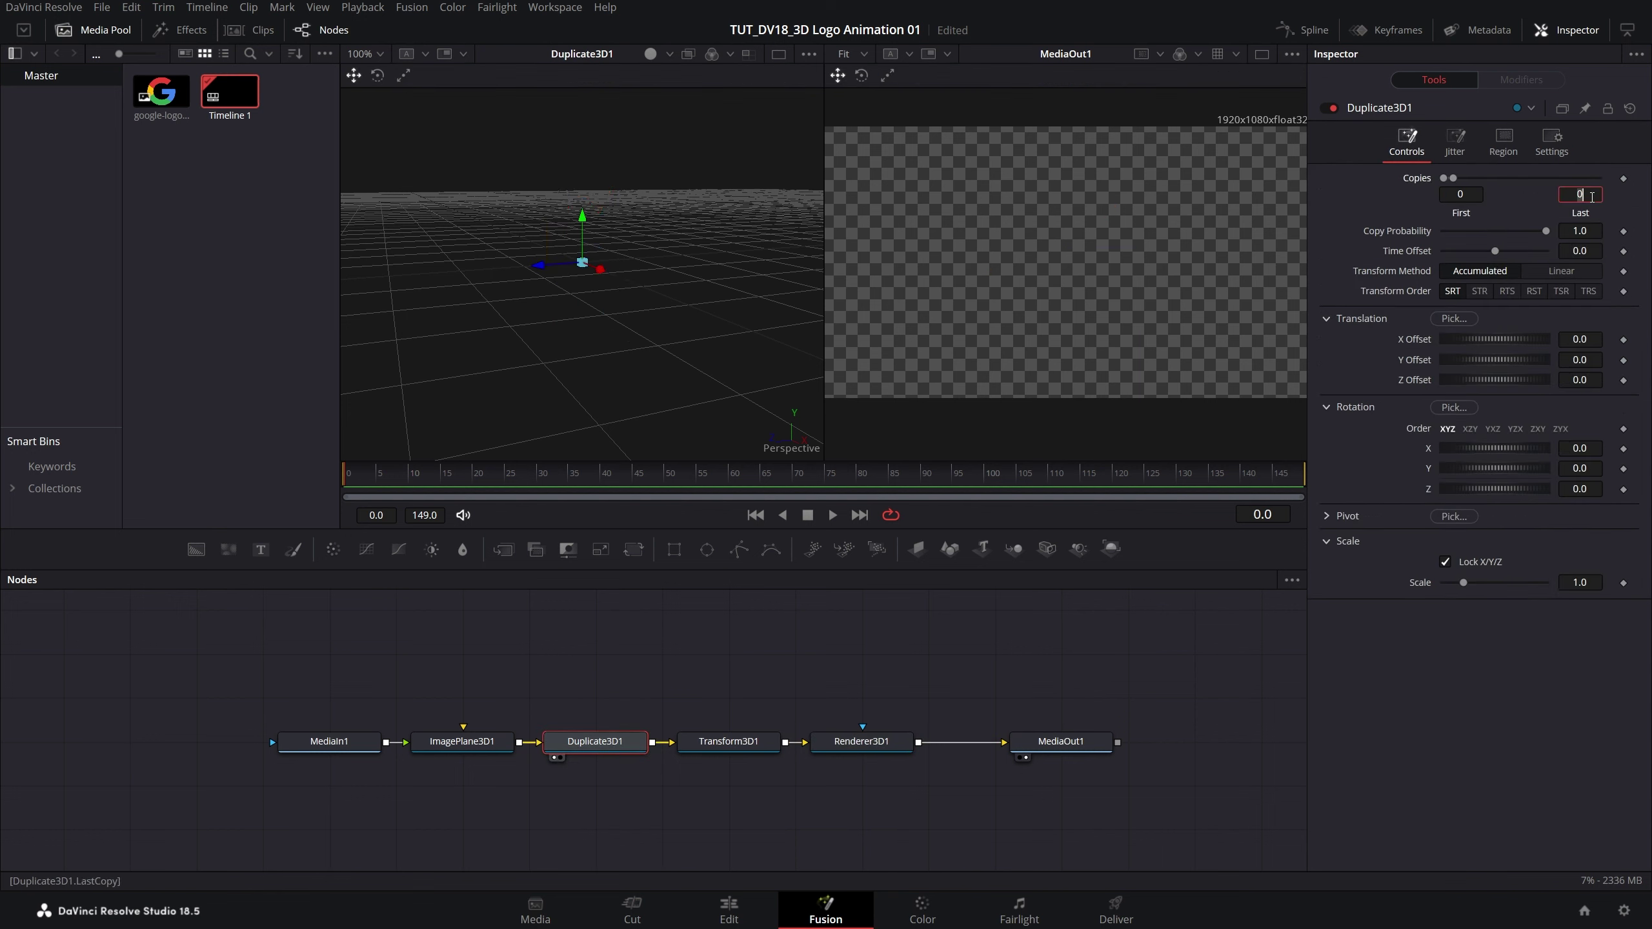
text(150)
key(Return)
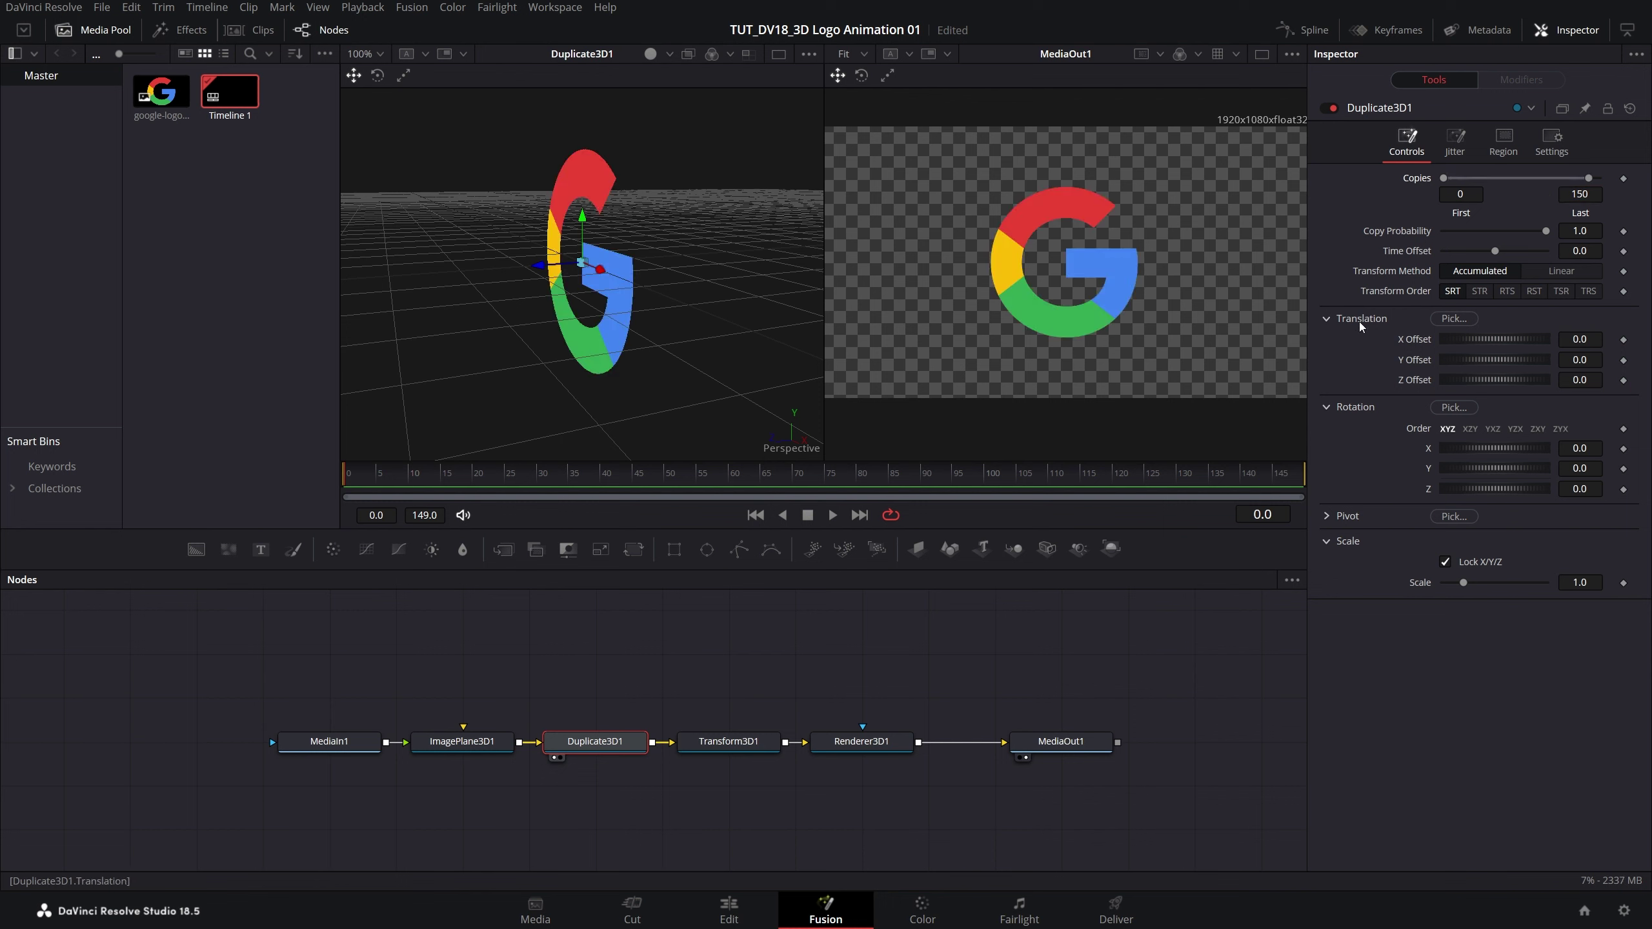
double_click(1580, 380)
text(-0.001)
key(Return)
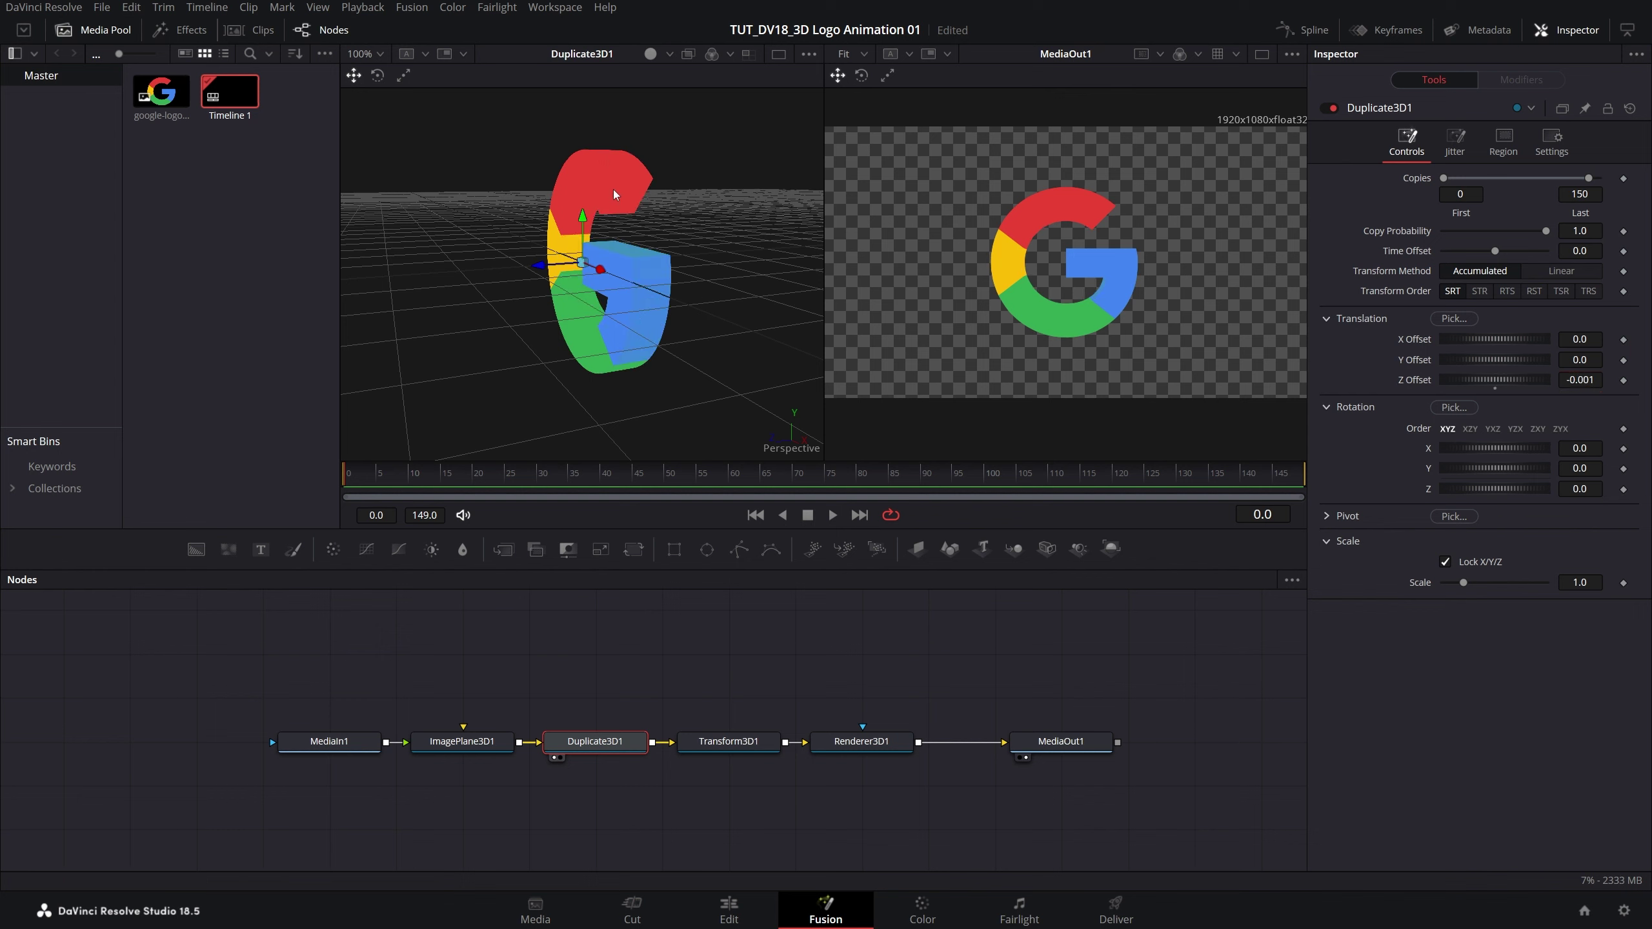
key(ctrl+s)
mouse_move(635, 197)
mouse_down()
mouse_move(558, 190)
mouse_move(625, 195)
mouse_up()
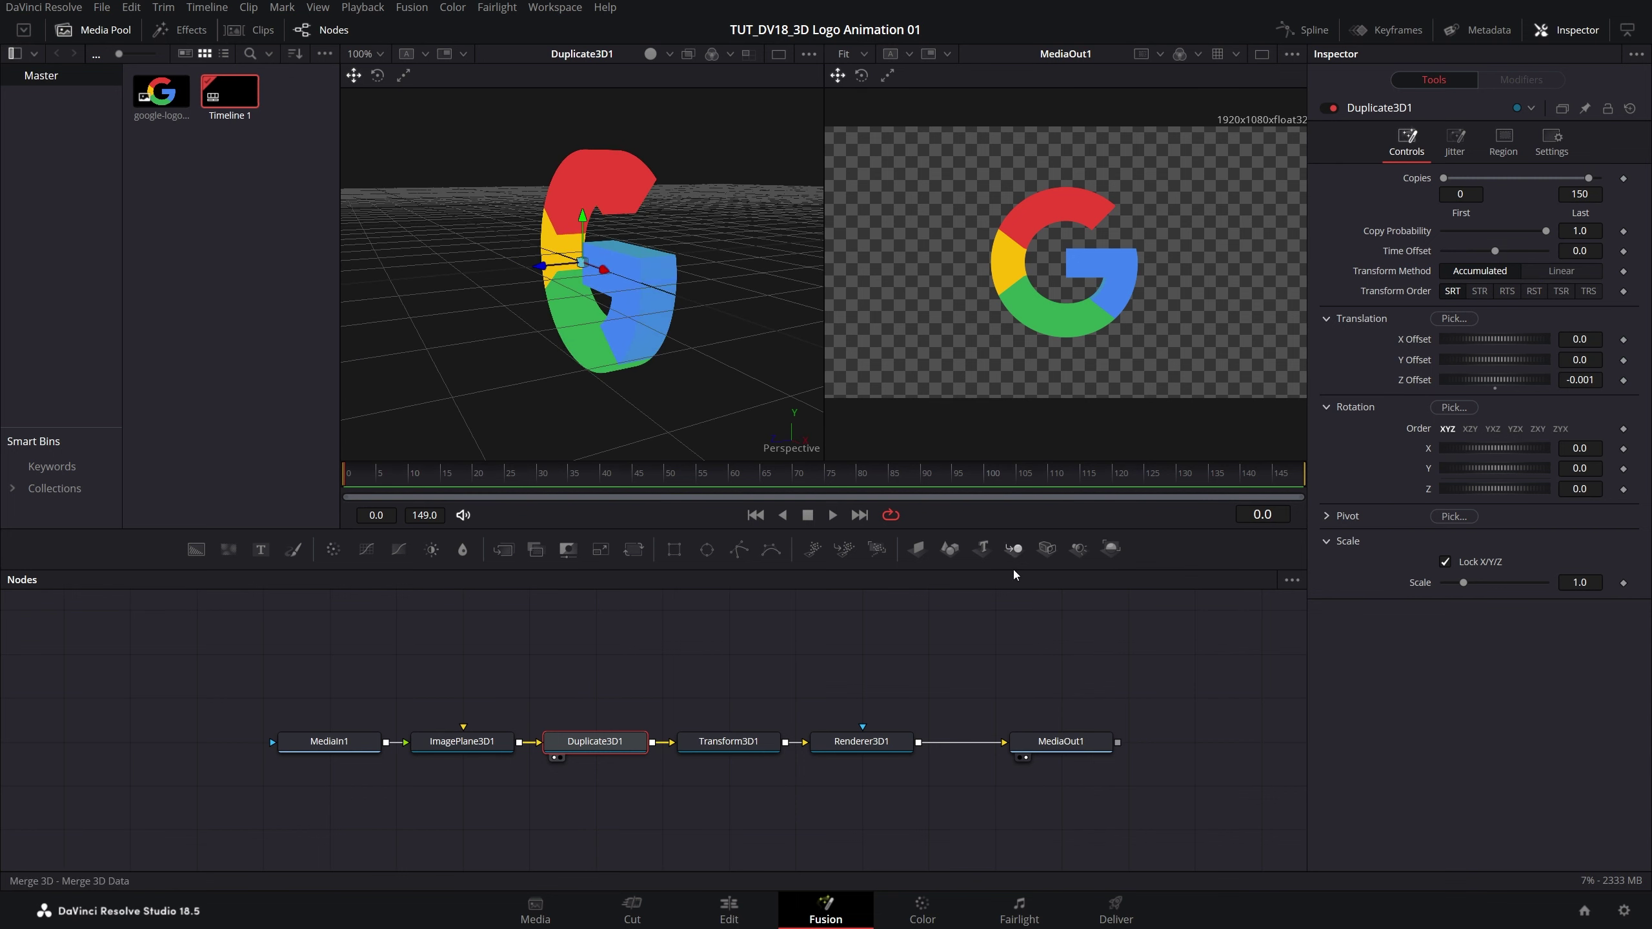
View Transform3D1 and set its X rotation to -60 degrees.
click(738, 748)
key(1)
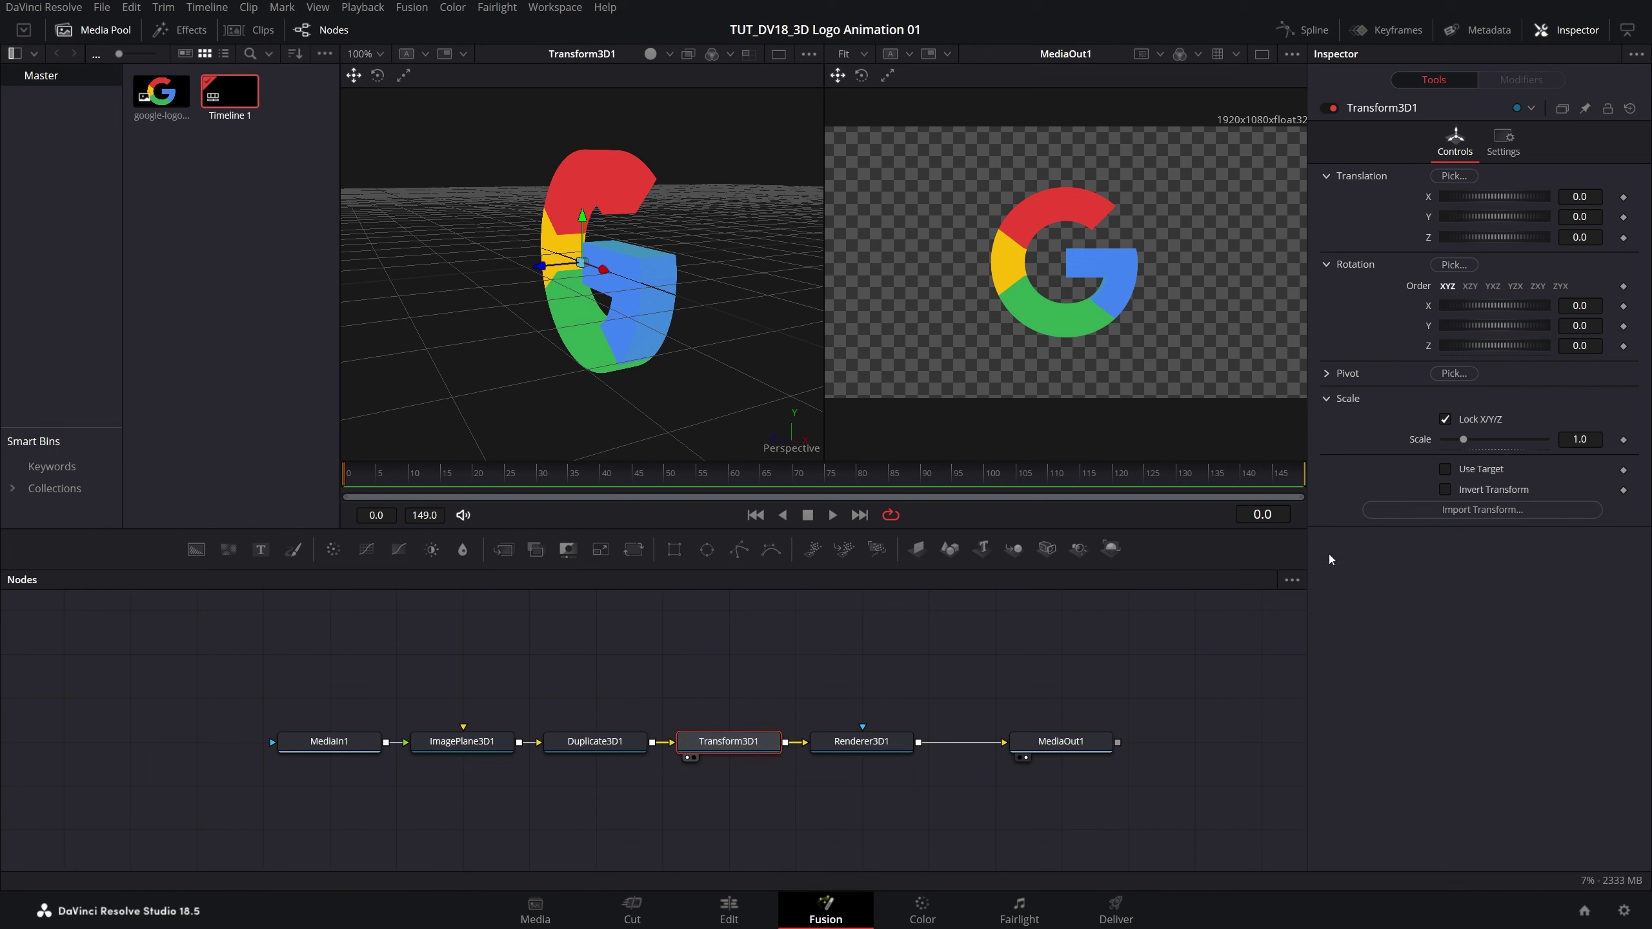
drag(1477, 328, 1508, 330)
key(ctrl+z)
click(1589, 304)
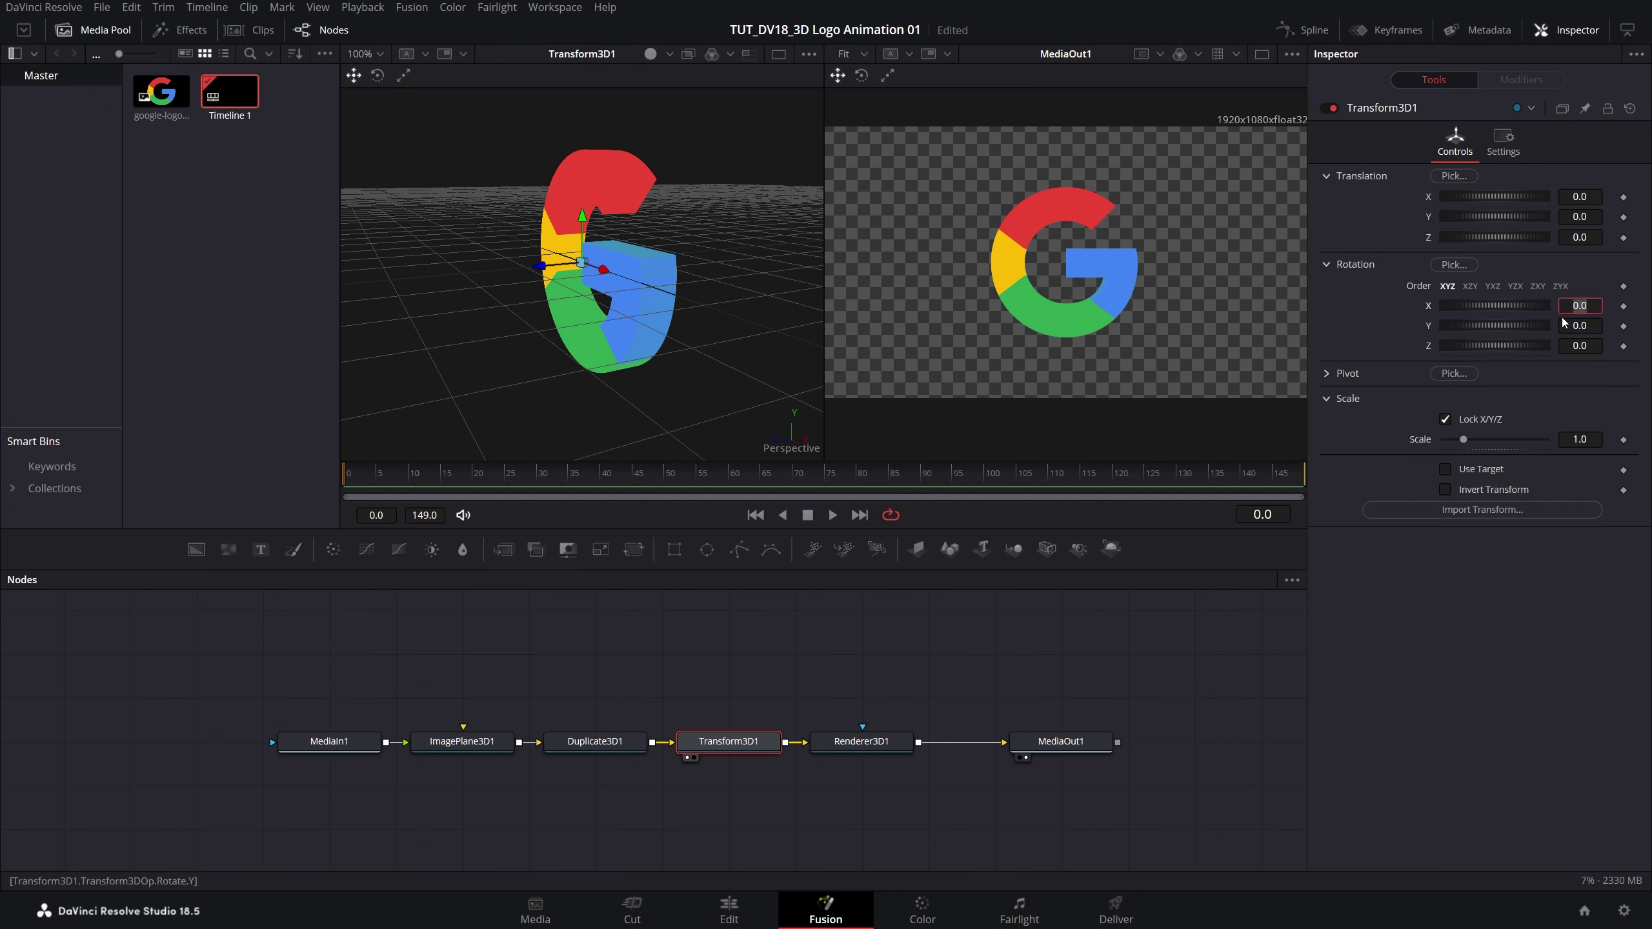
text(-60)
key(Return)
Set Transform3D1 rotation Y to 45, Z to 15, and scale to 0.001.
click(1592, 326)
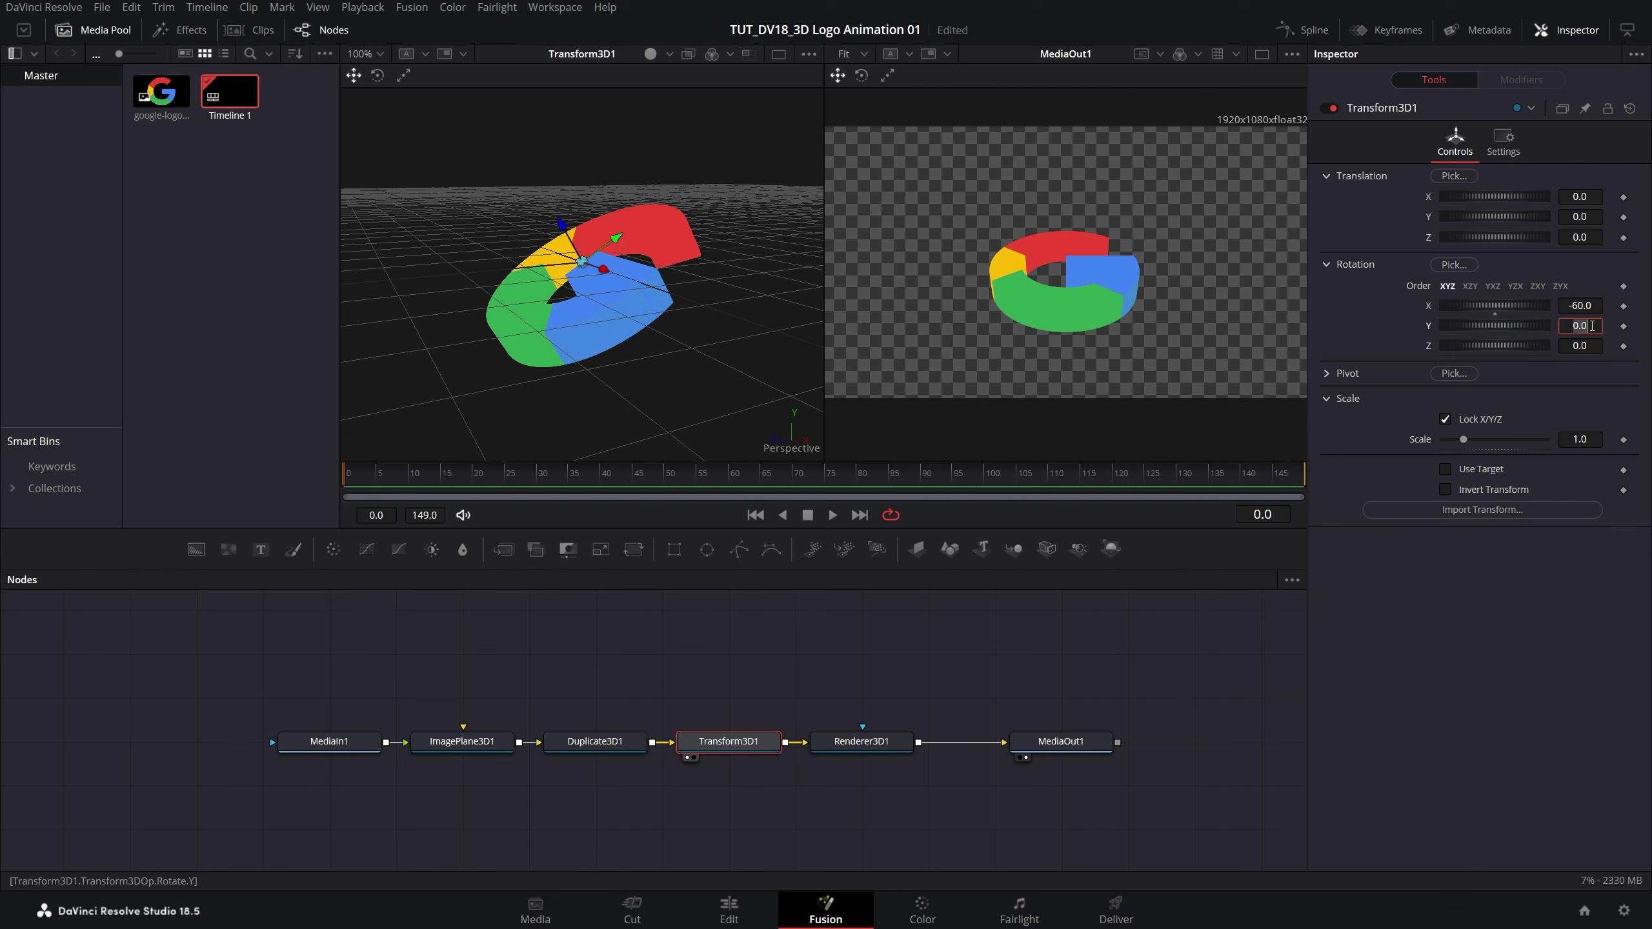
text(45)
key(Return)
click(1589, 347)
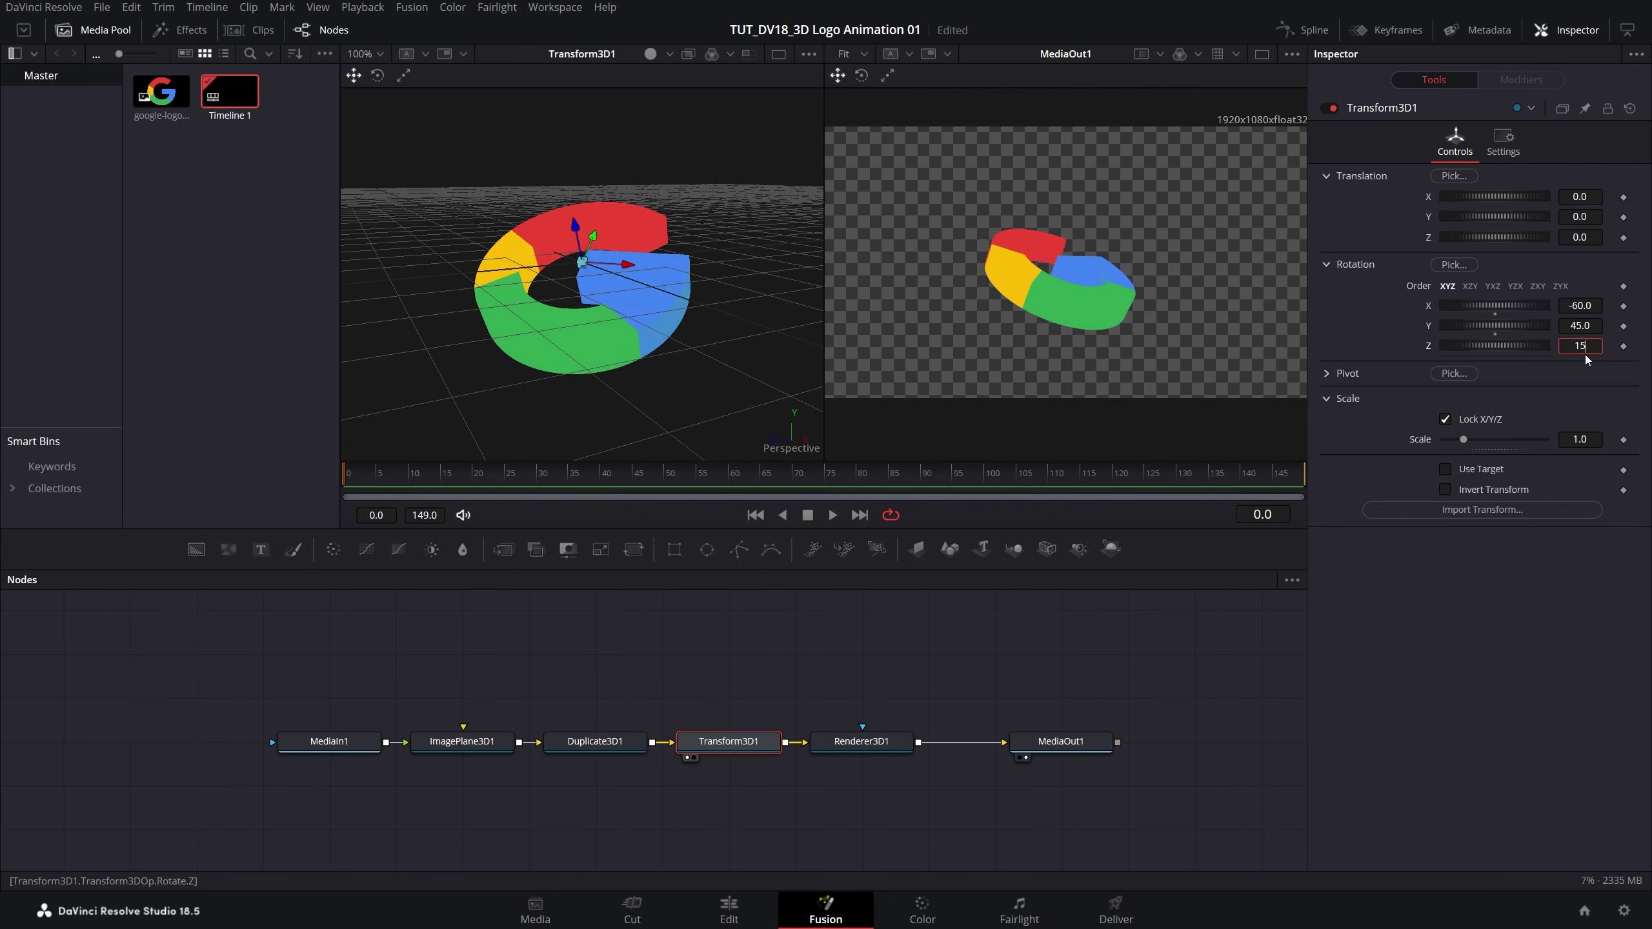
key(Return)
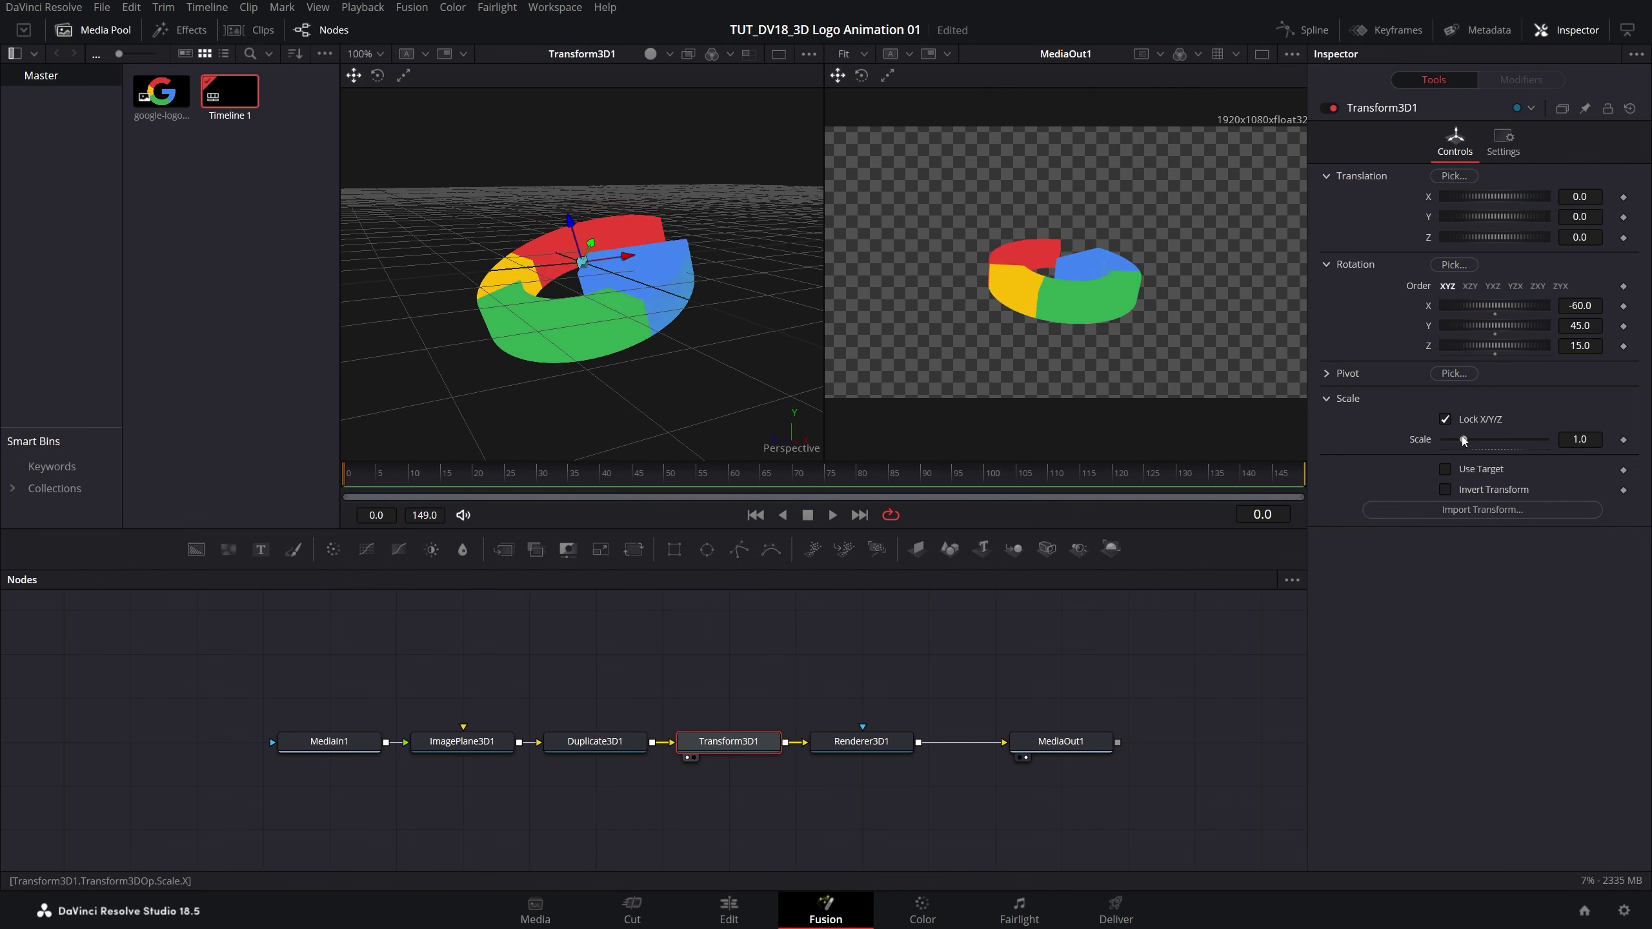
drag(1463, 443, 1387, 437)
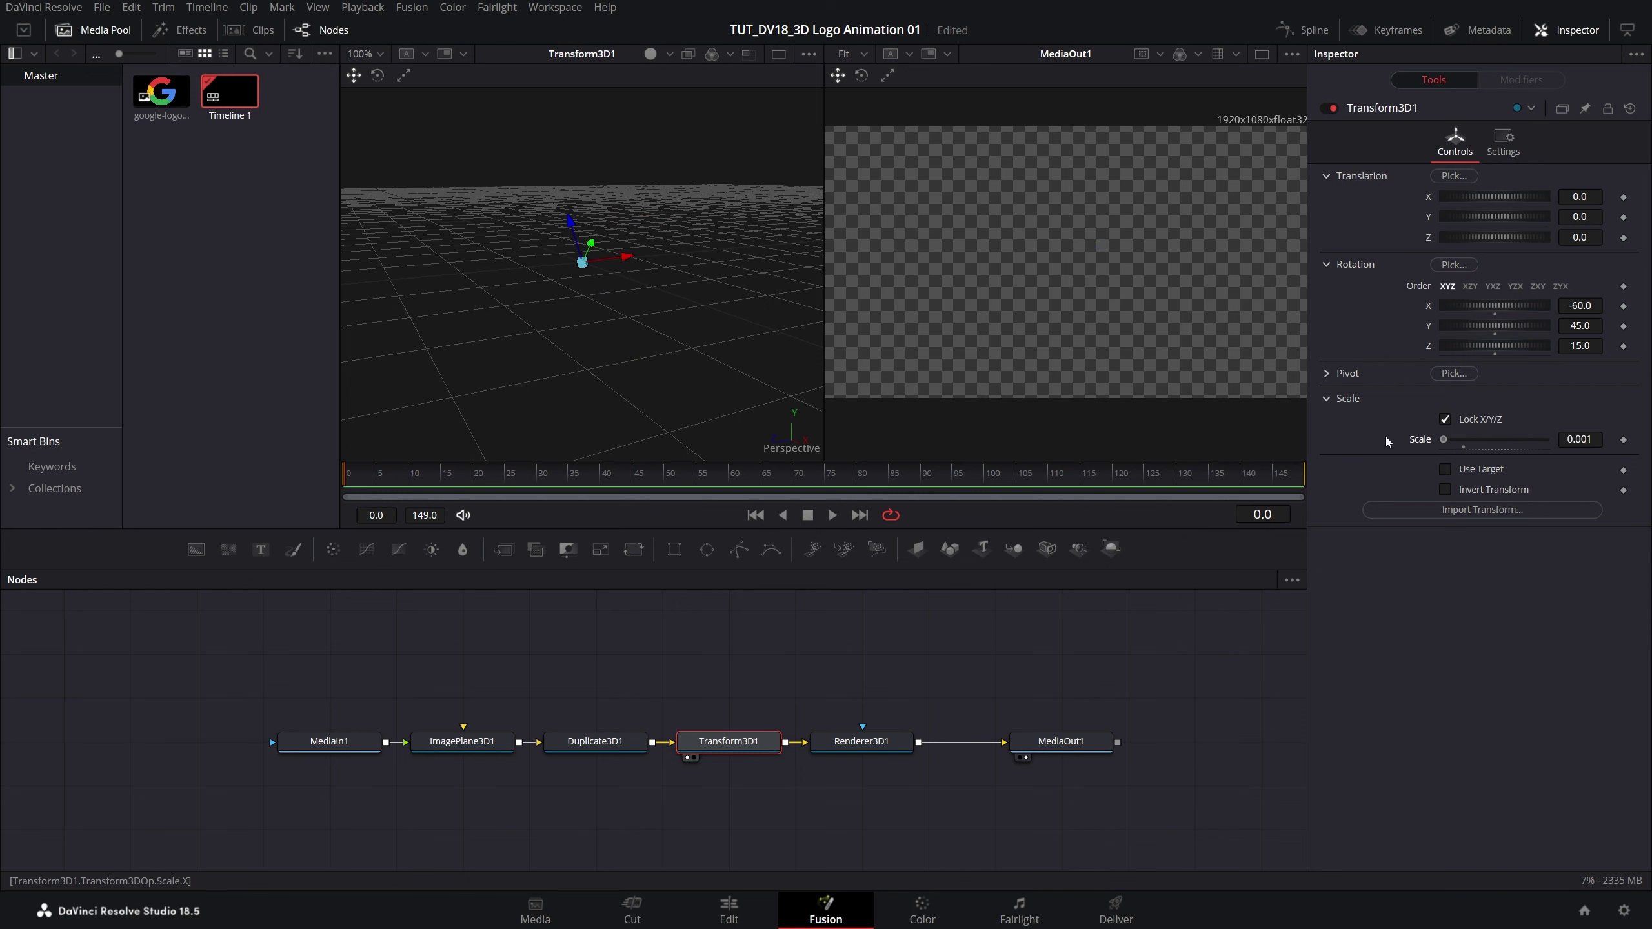
Set keyframes on Rotation X, Y, Z and Scale at frame 0.
click(1624, 305)
click(1624, 326)
click(1624, 346)
click(1624, 440)
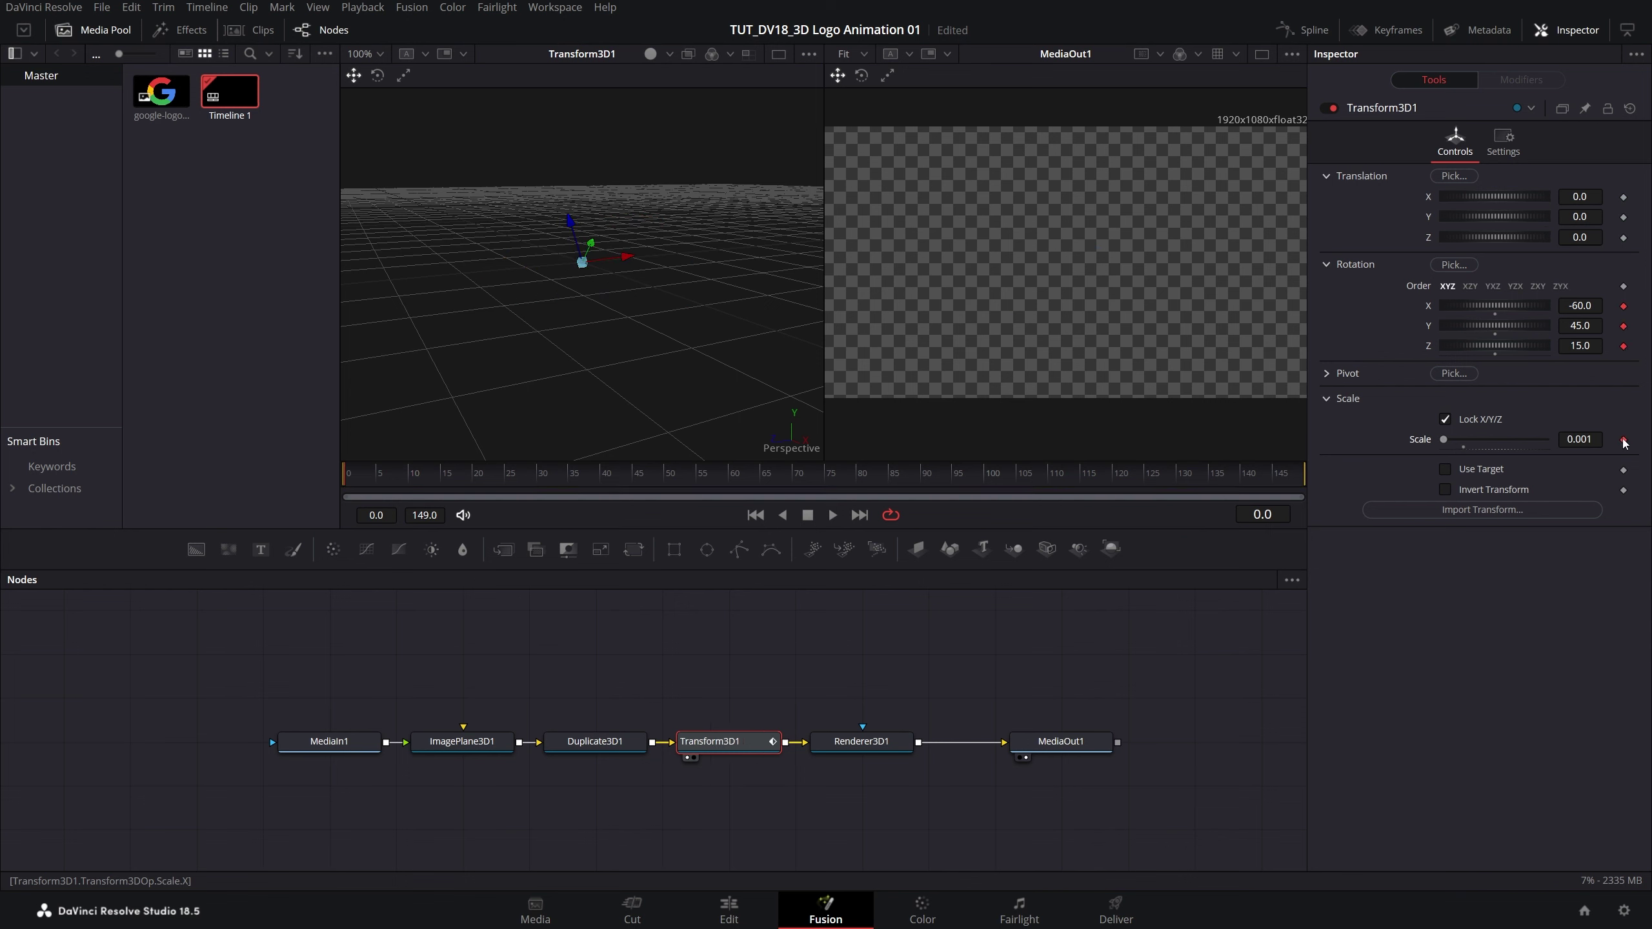
At frame 60, after checking Project Settings, set Transform3D1's scale to 1.
drag(432, 480, 730, 485)
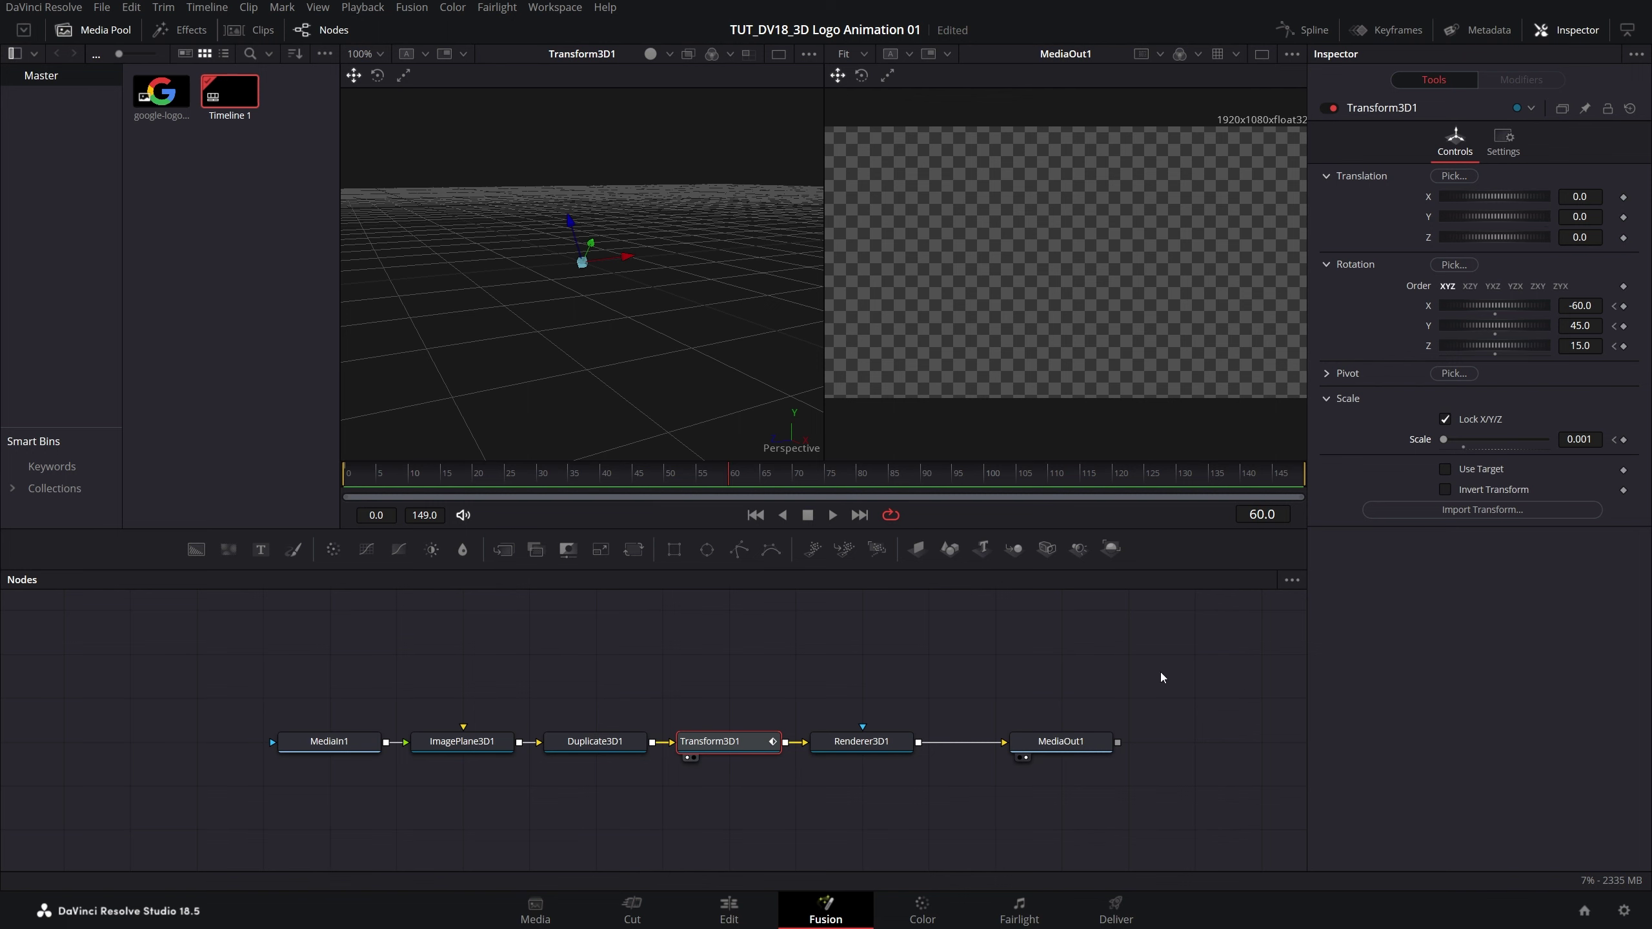
click(1624, 911)
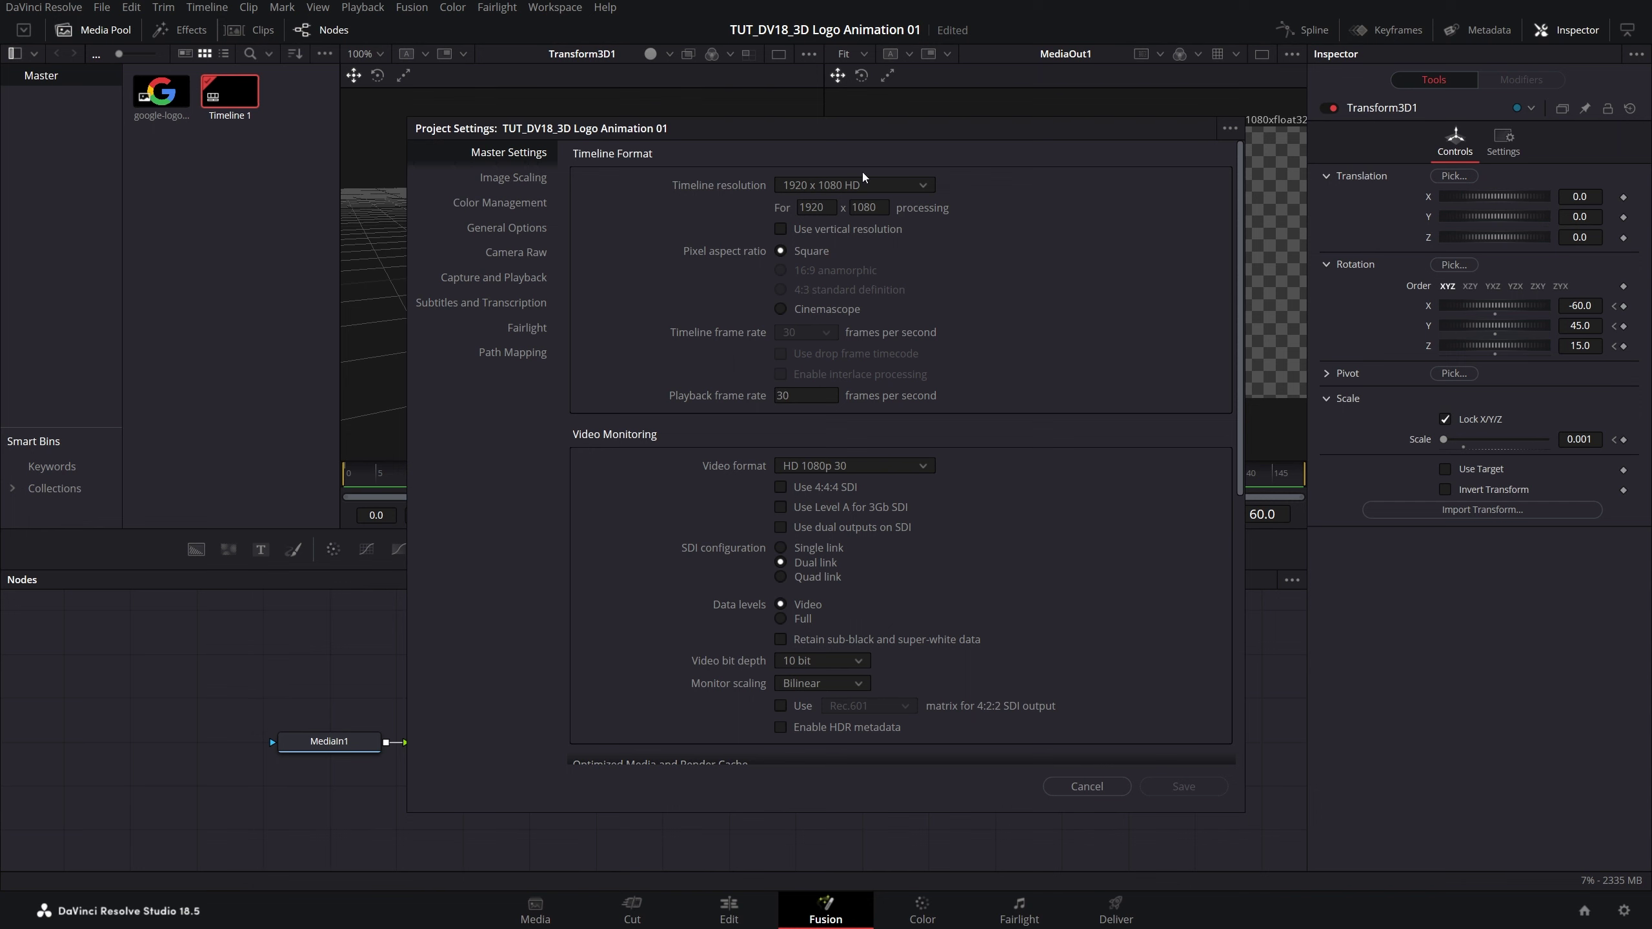
click(1092, 786)
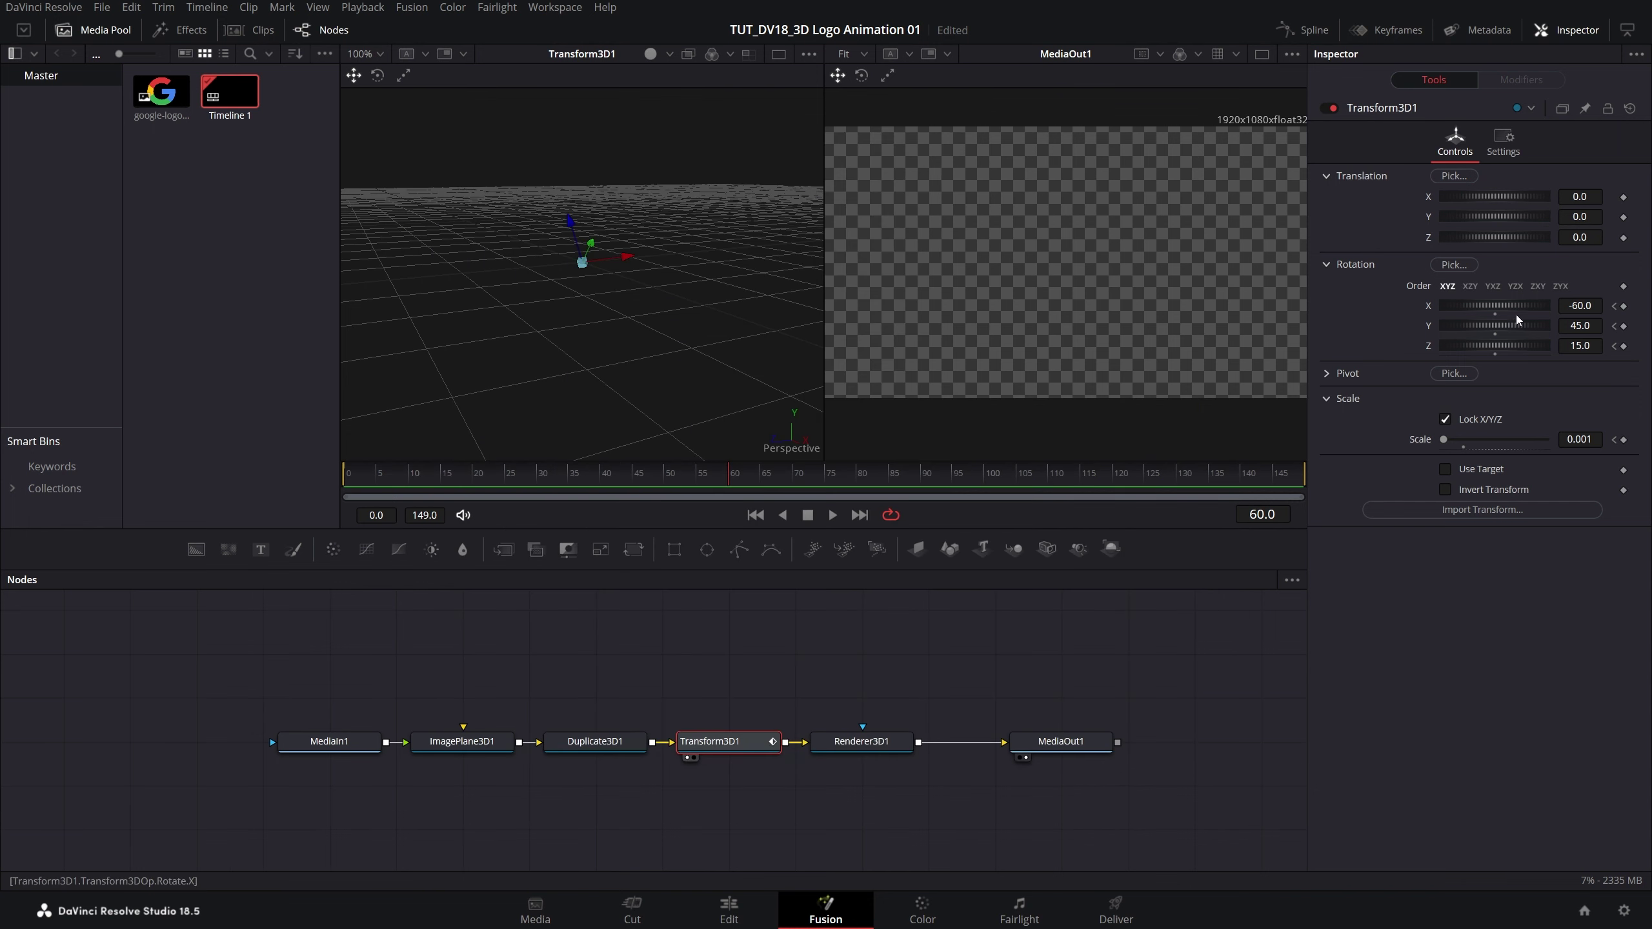
click(1577, 439)
text(1)
key(Return)
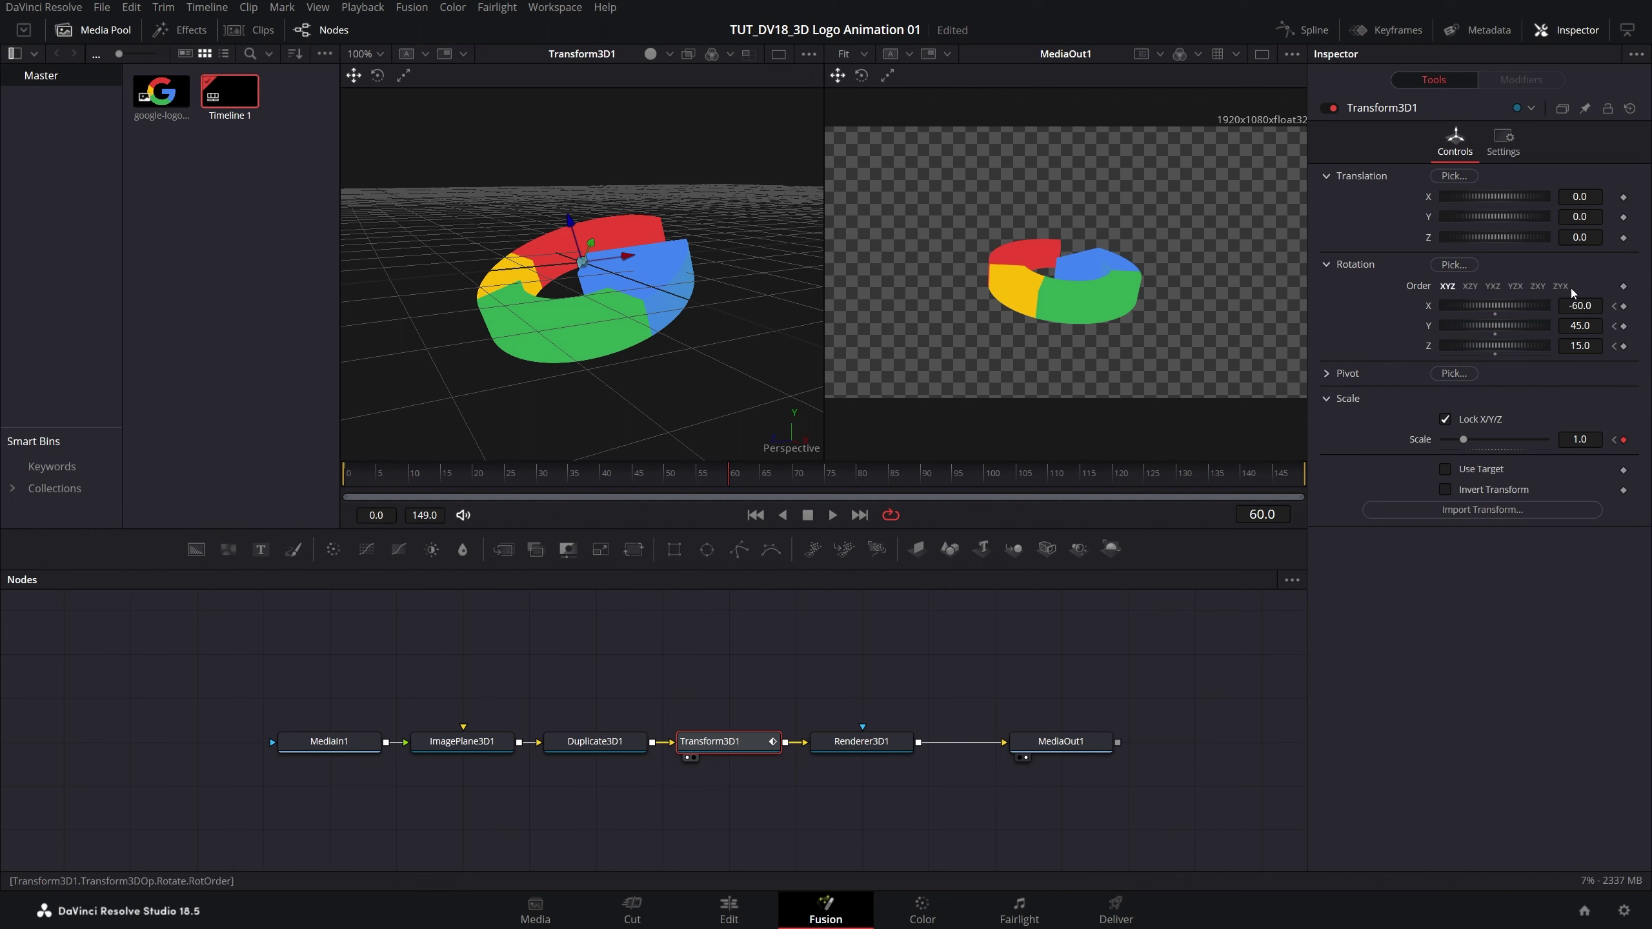
Set Rotation X, Y and Z to 0 and scrub to preview the animation.
click(1574, 305)
text(0)
key(Tab)
text(0)
key(Tab)
text(0)
key(Return)
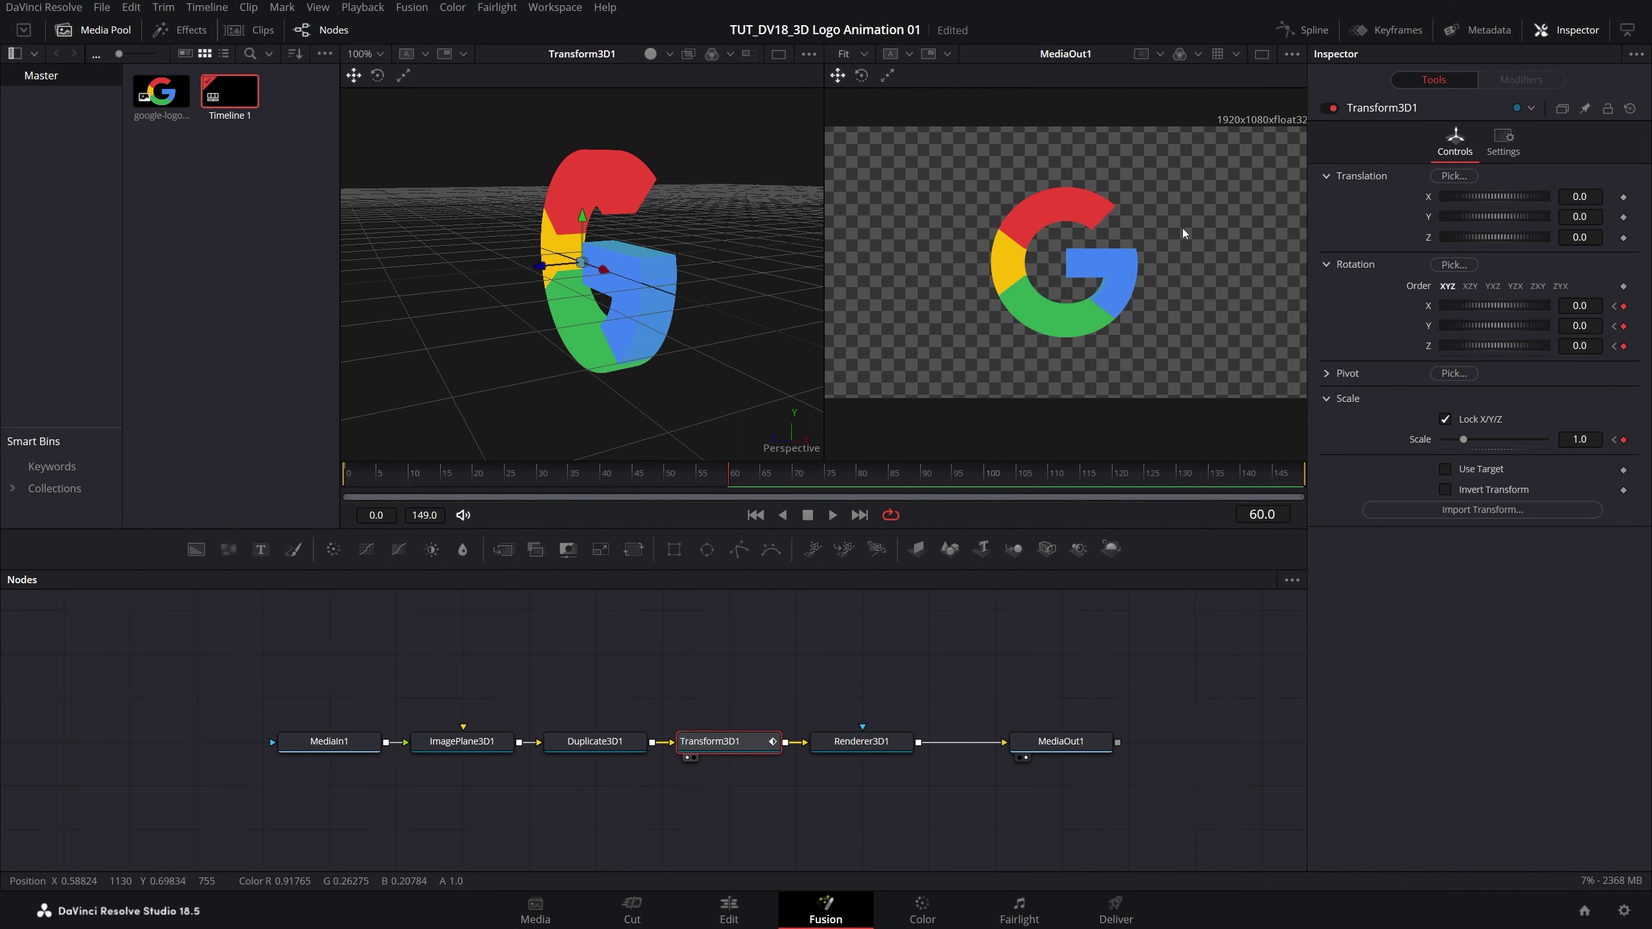
drag(834, 471, 555, 474)
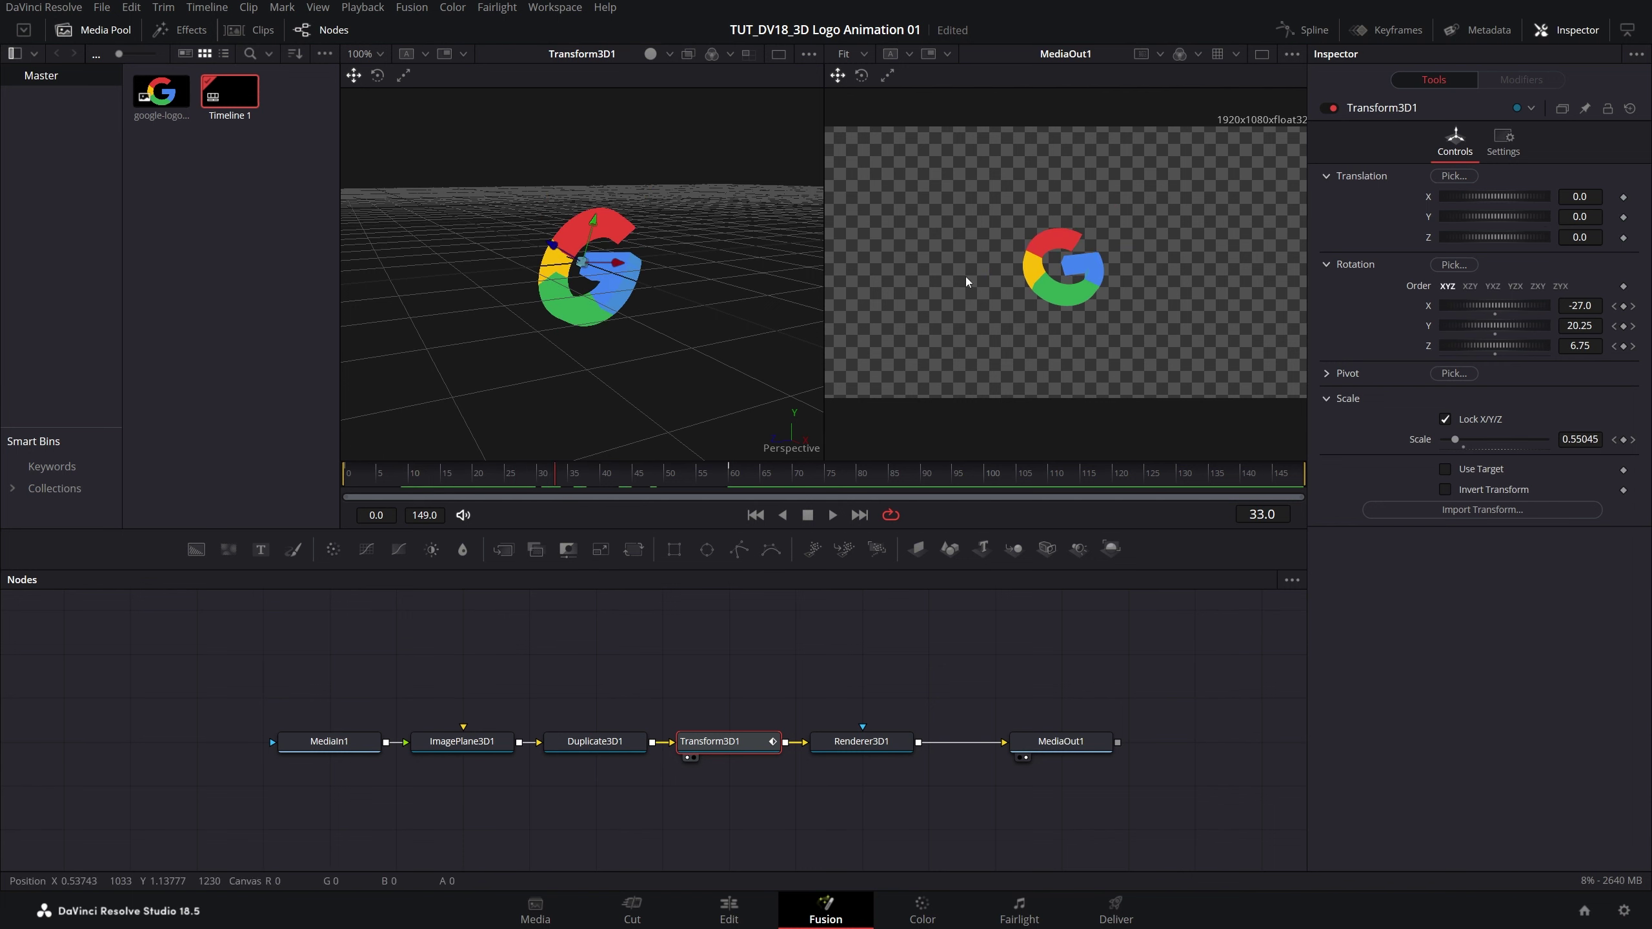
Show all of Transform3D1's curves in the Spline editor, zoomed to fit.
click(1310, 31)
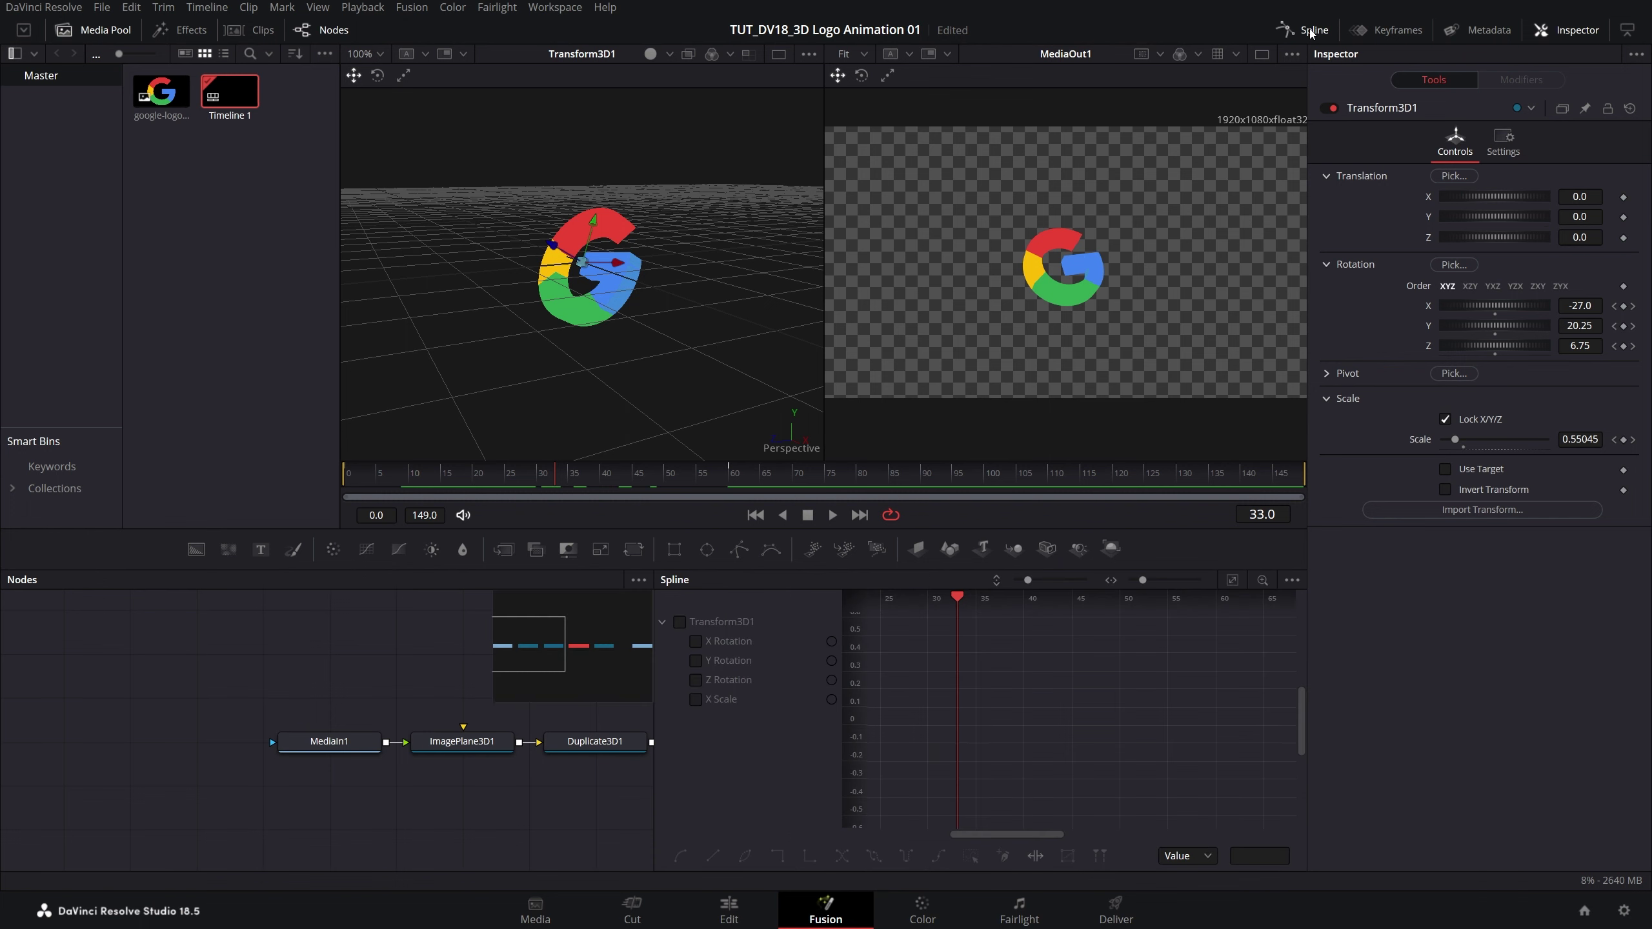
click(678, 621)
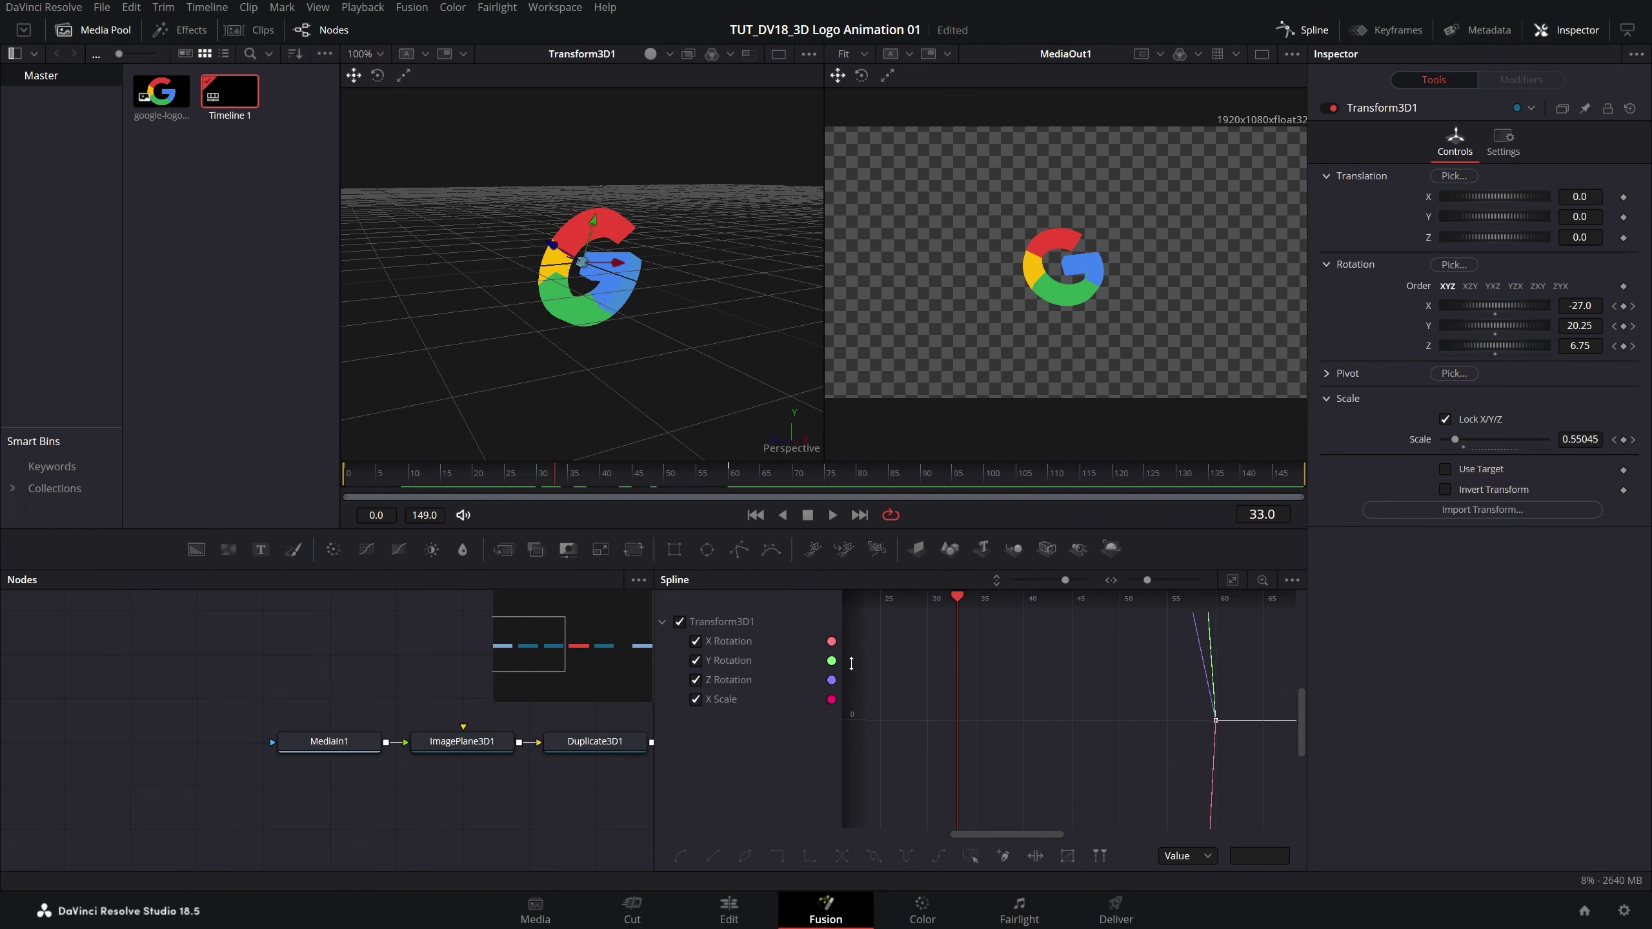
click(1233, 581)
click(1232, 581)
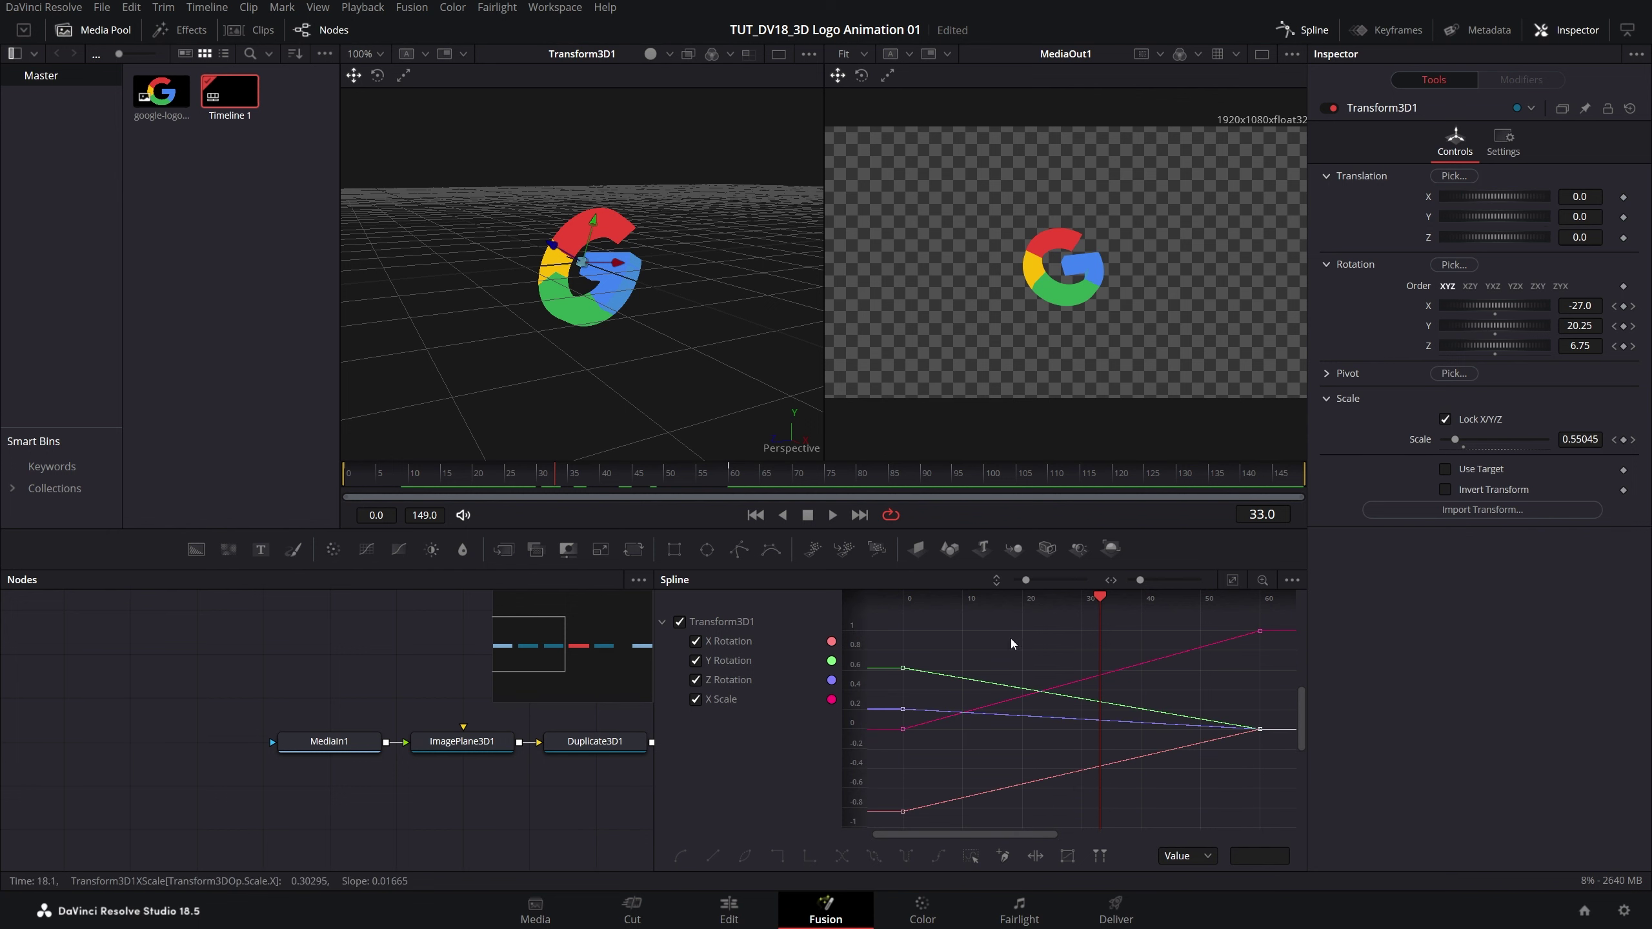
Apply an Out Cubic ease to all keyframes and play the animation from frame 8.
key(ctrl+a)
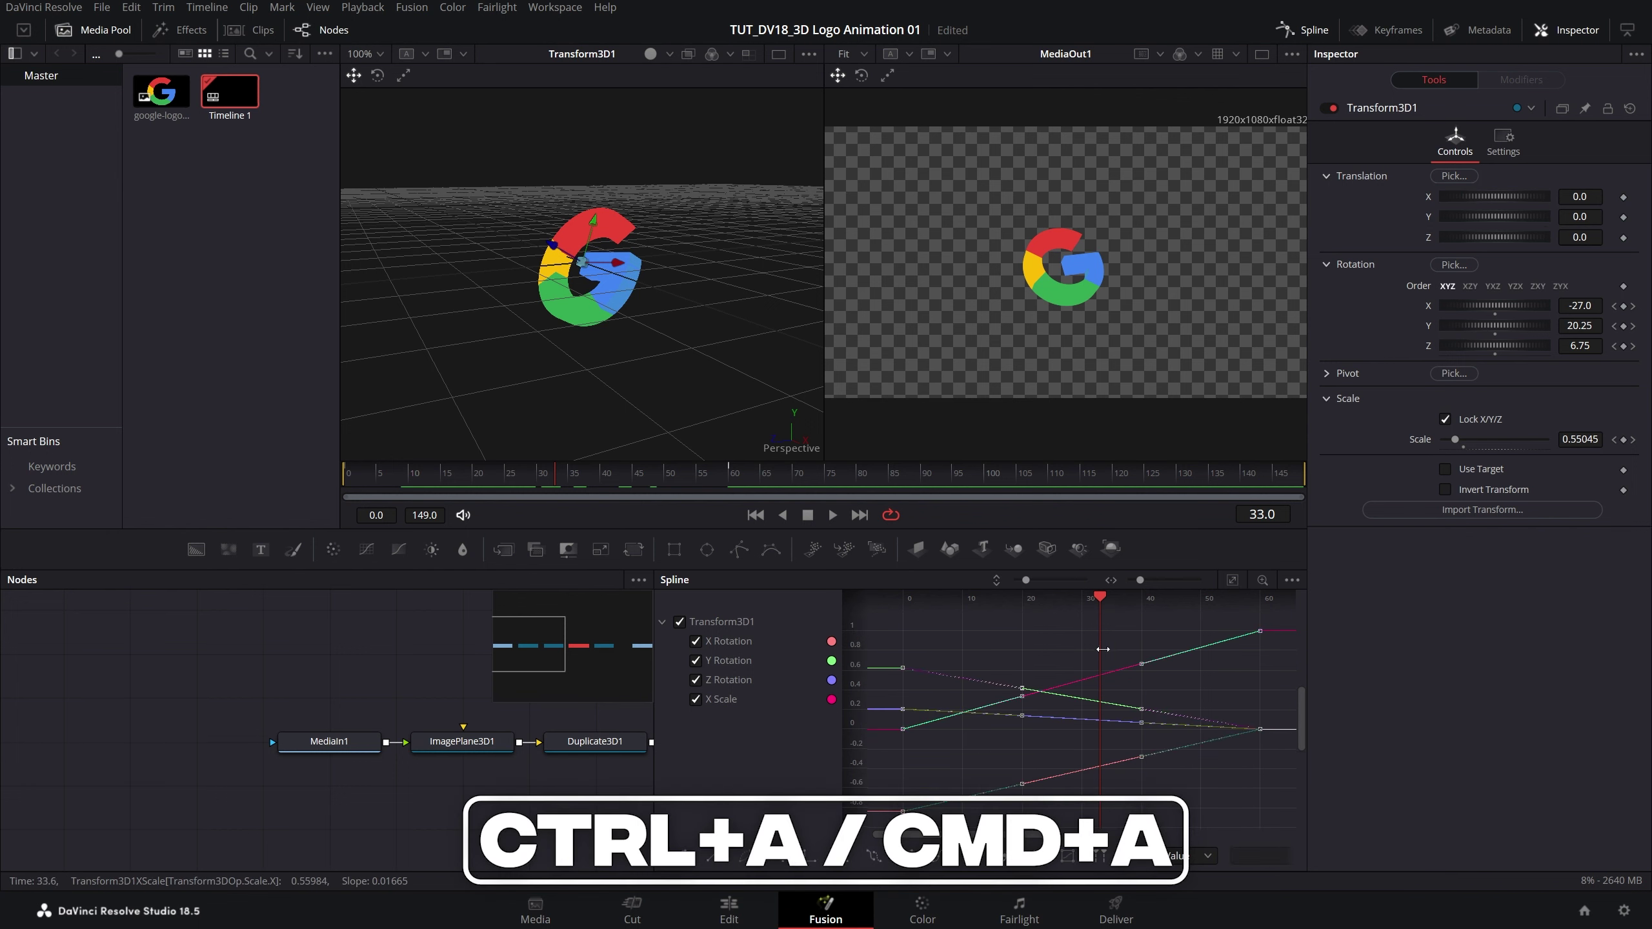
right_click(1022, 643)
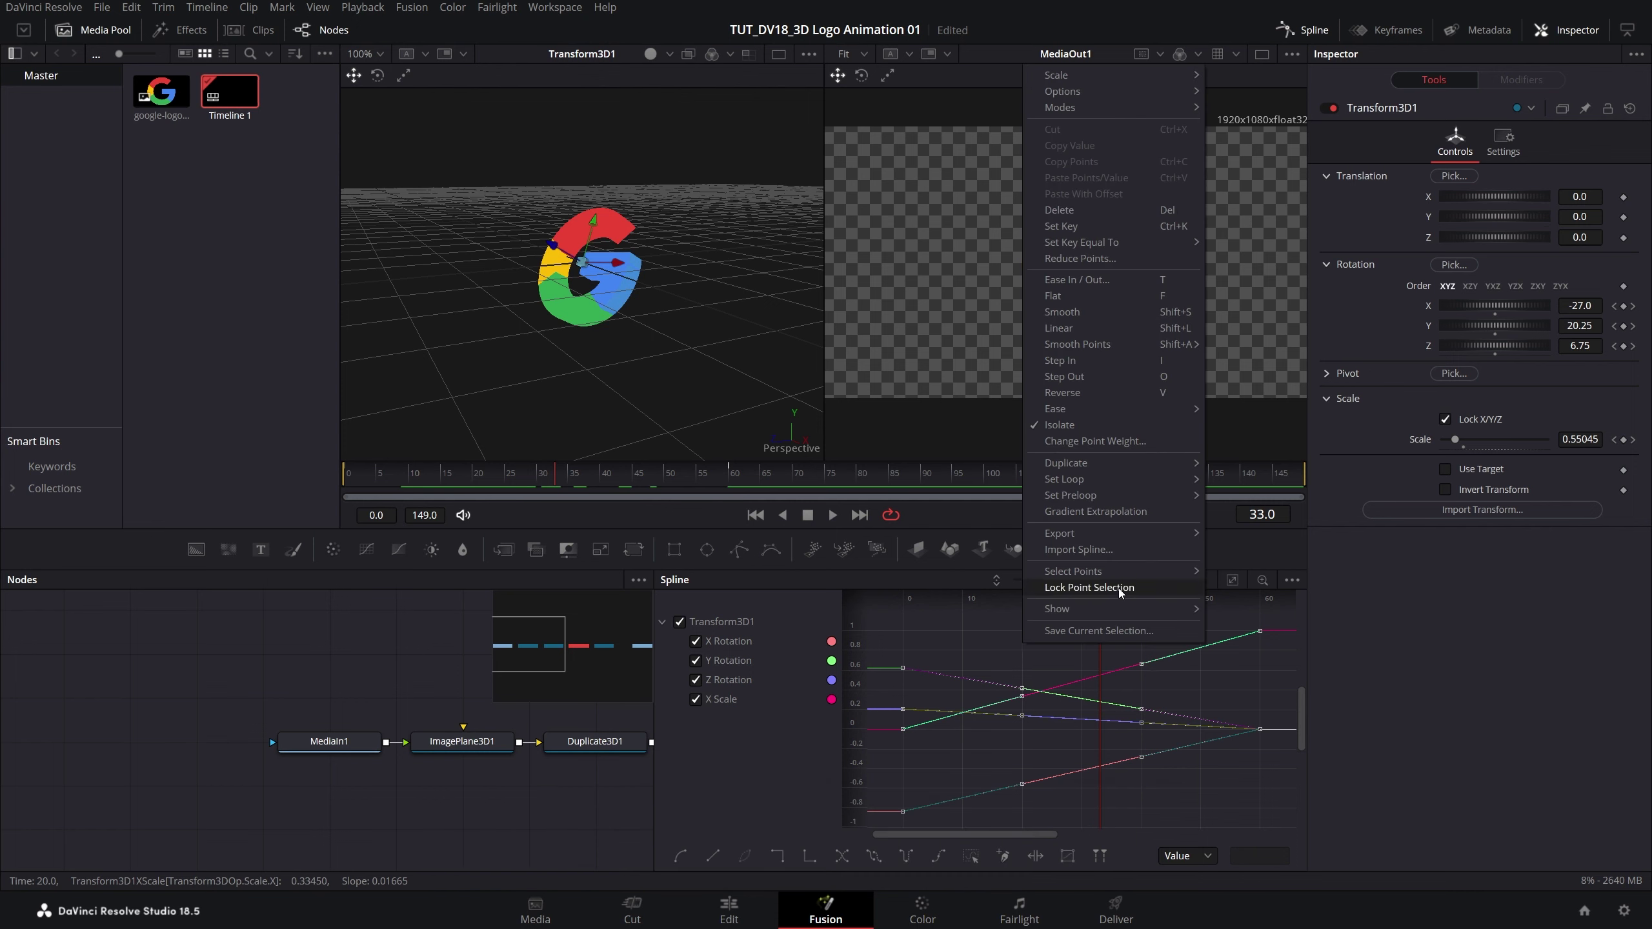
mouse_move(1072, 410)
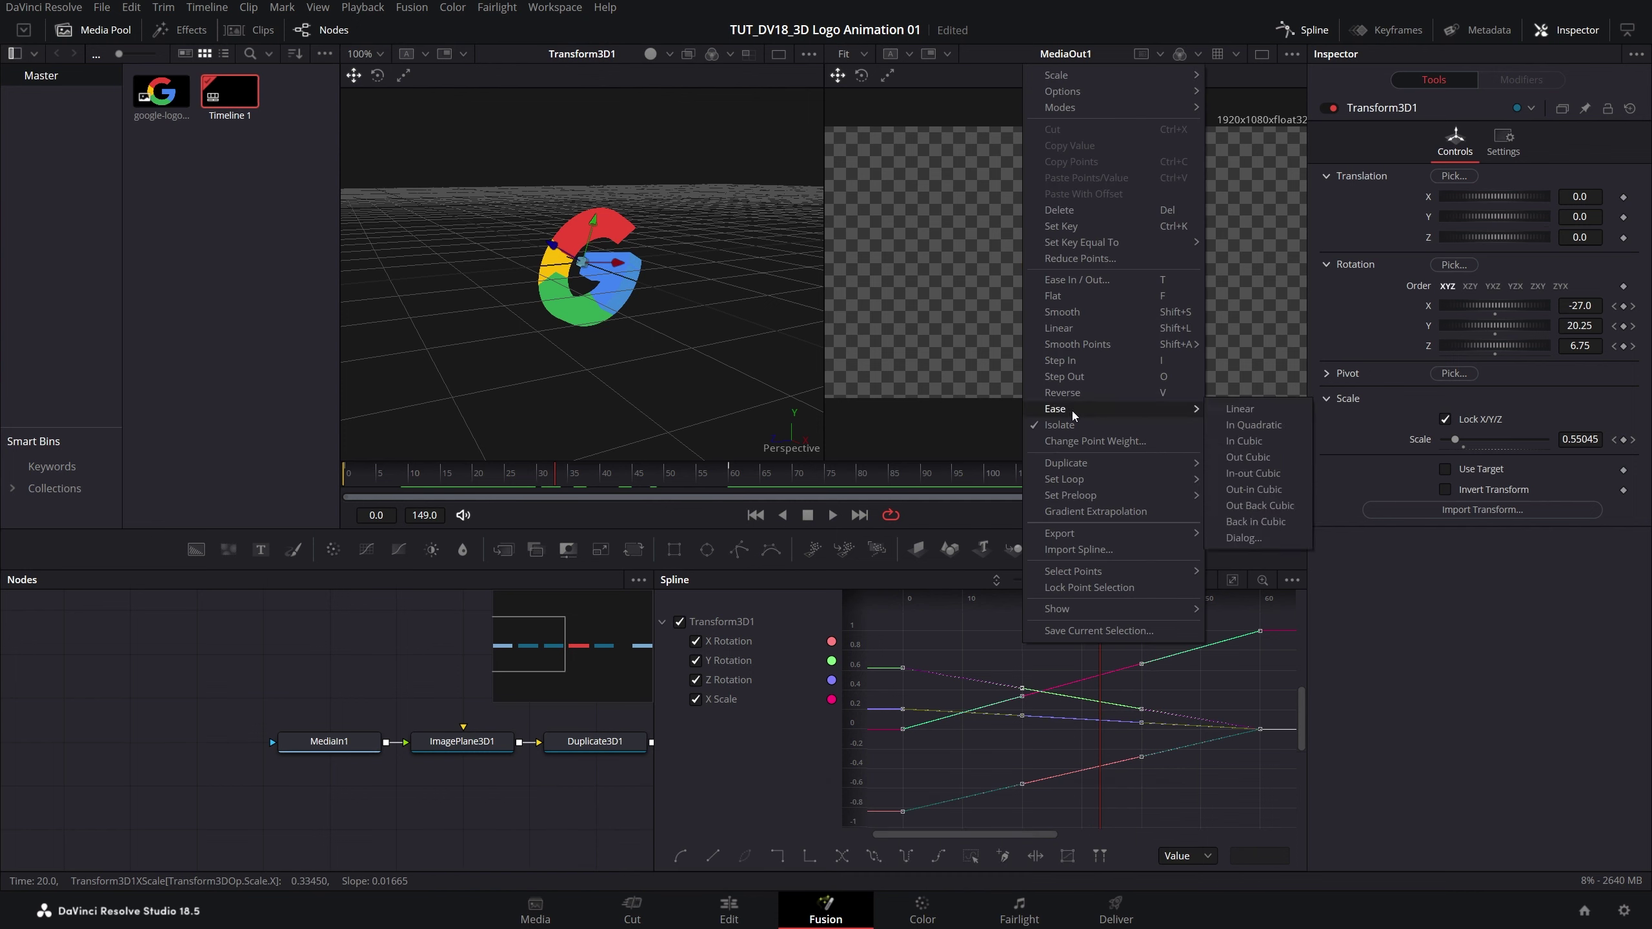
click(1248, 457)
mouse_move(391, 479)
mouse_down()
mouse_move(355, 479)
mouse_move(395, 480)
mouse_up()
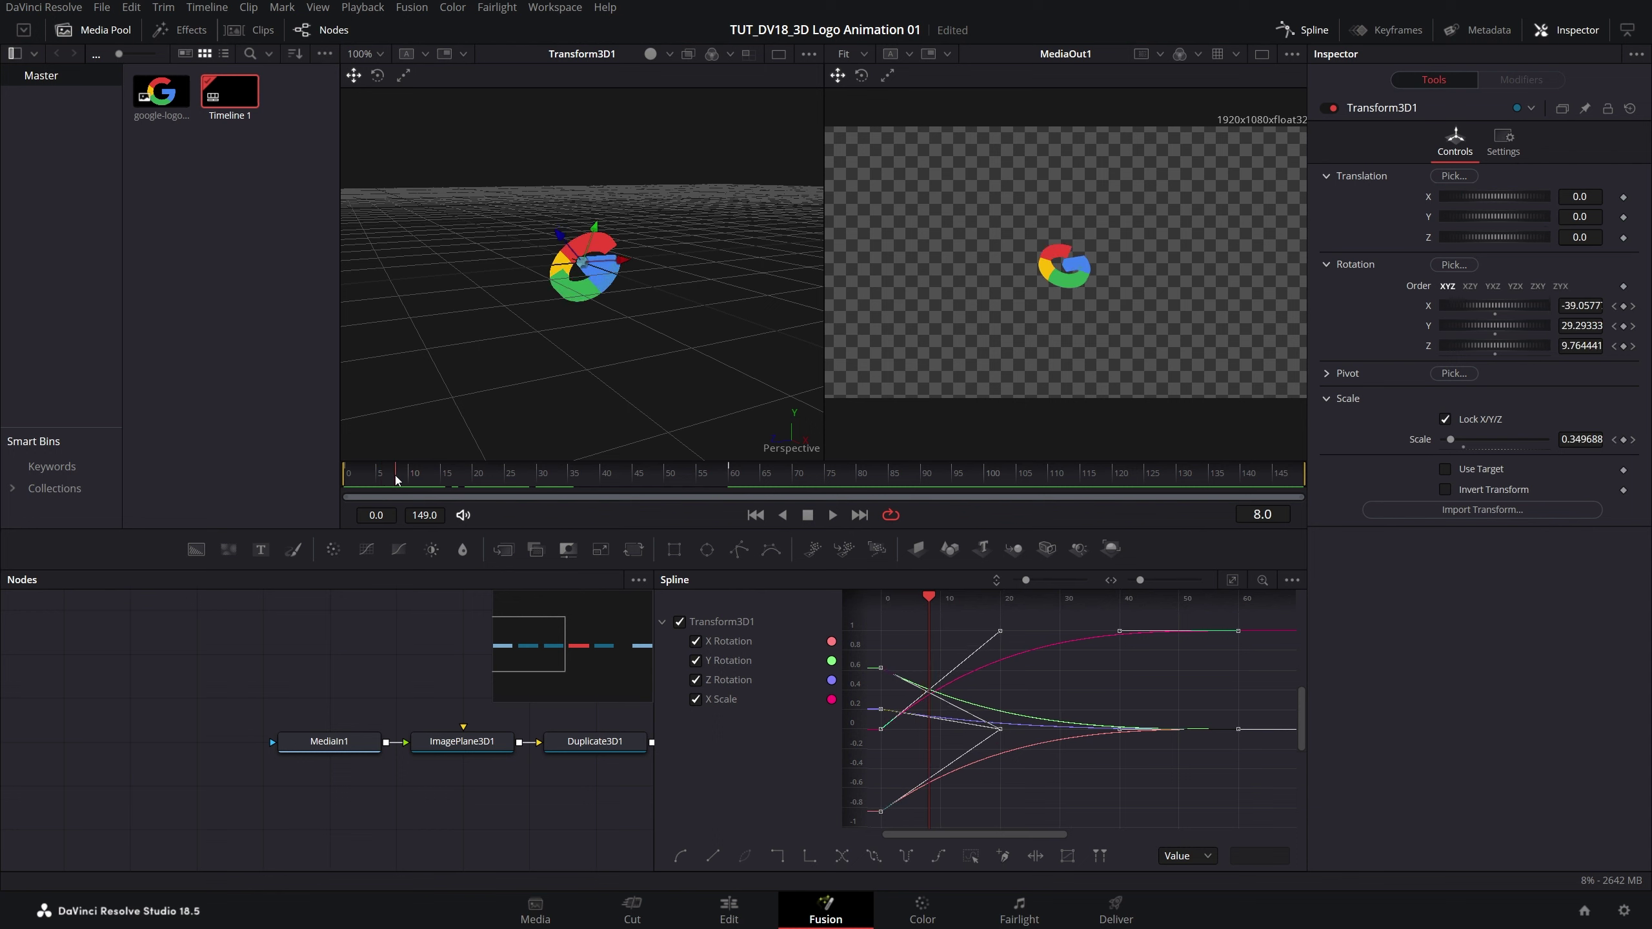
key(space)
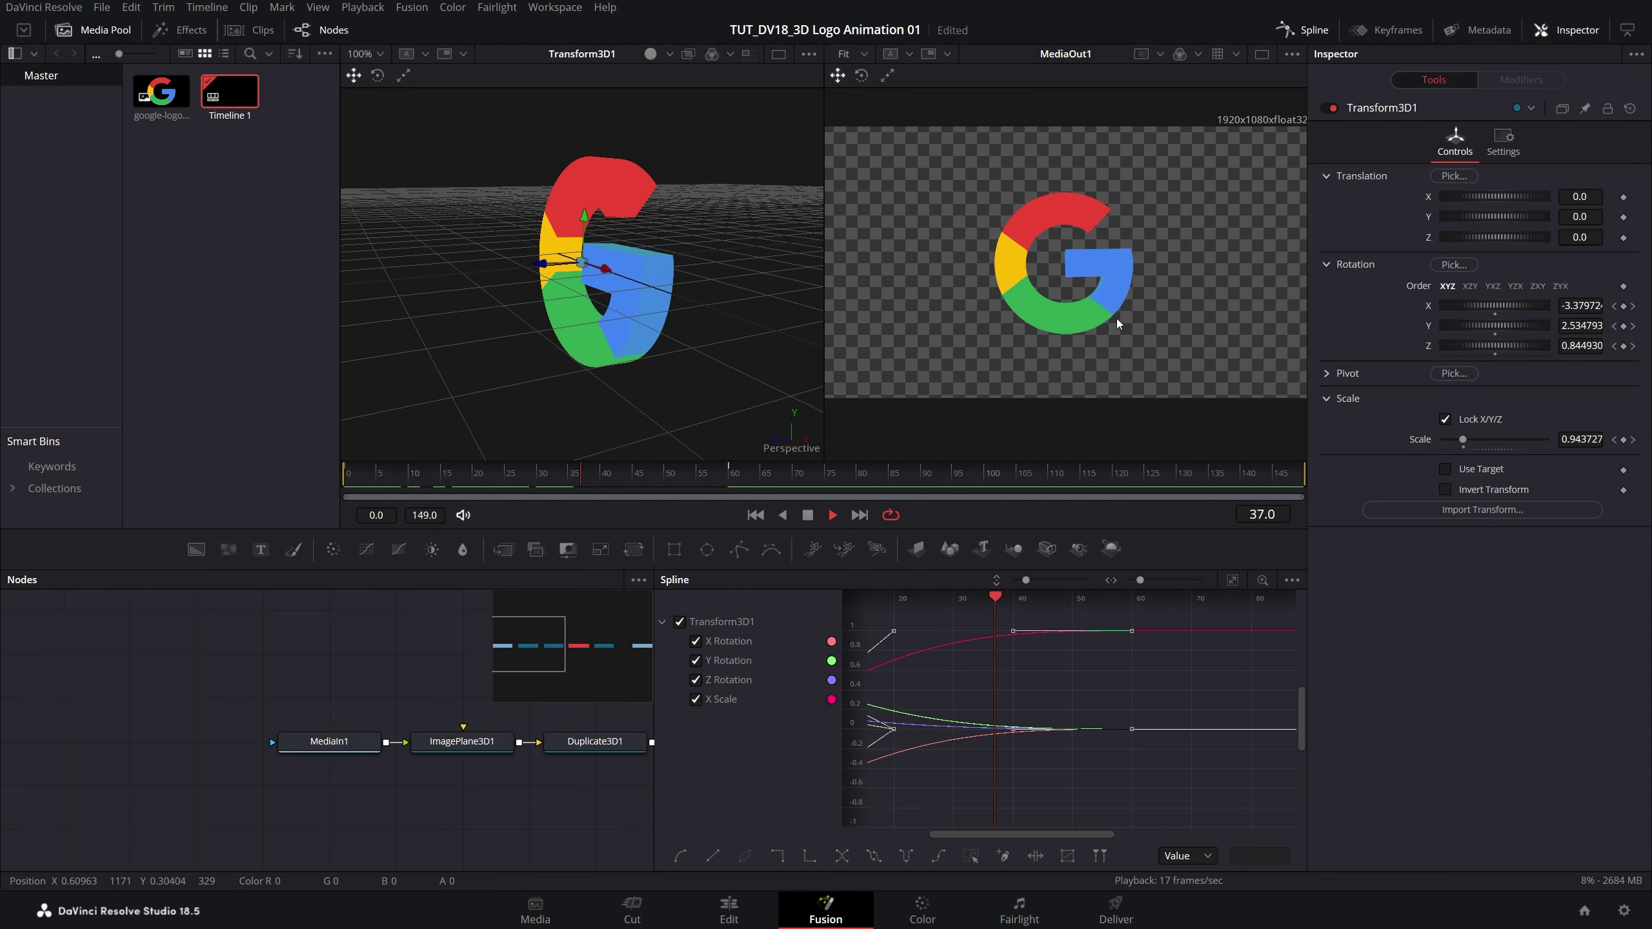
Stop playback, close the Spline editor and return to frame 23.
key(space)
click(1308, 31)
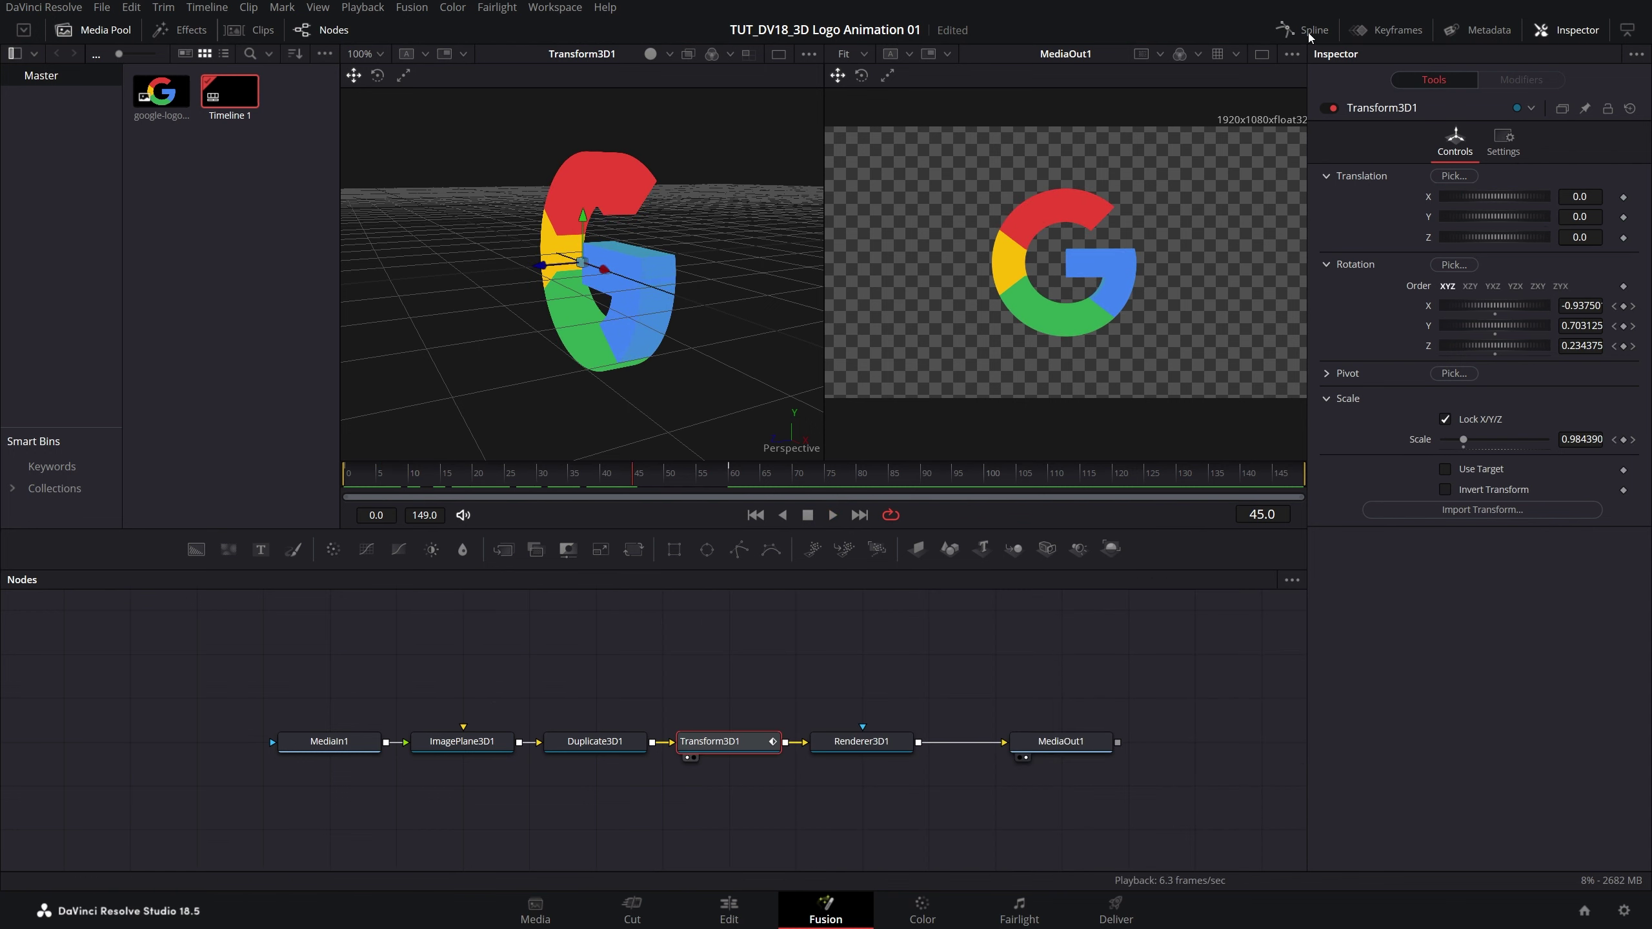
drag(462, 480, 490, 479)
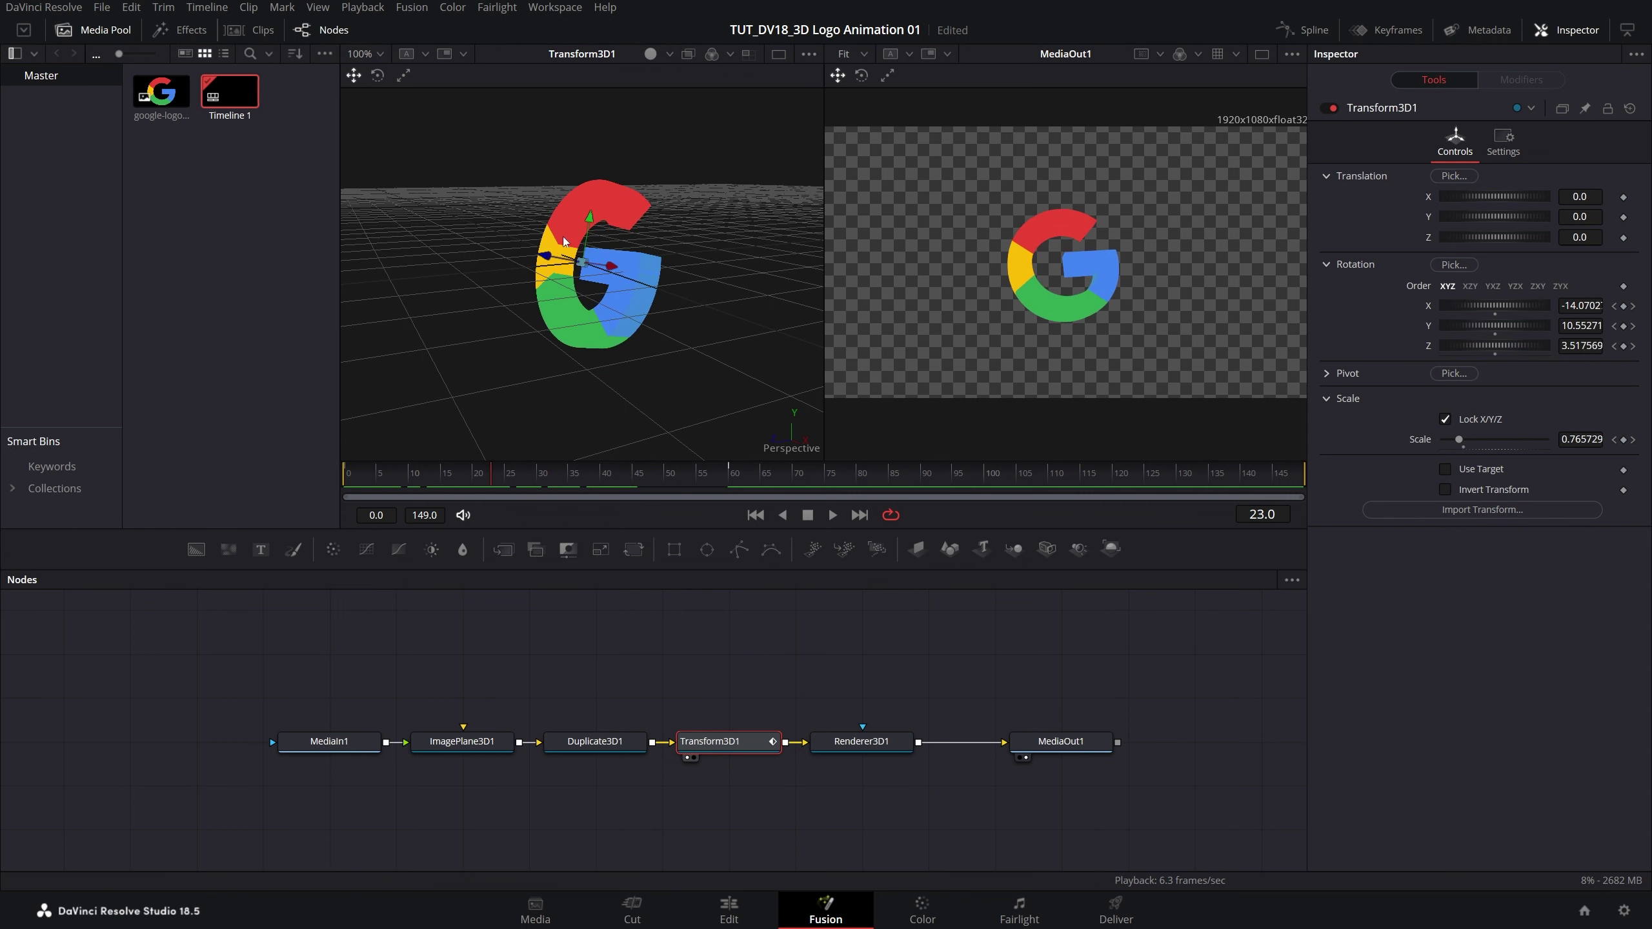
drag(611, 661, 628, 669)
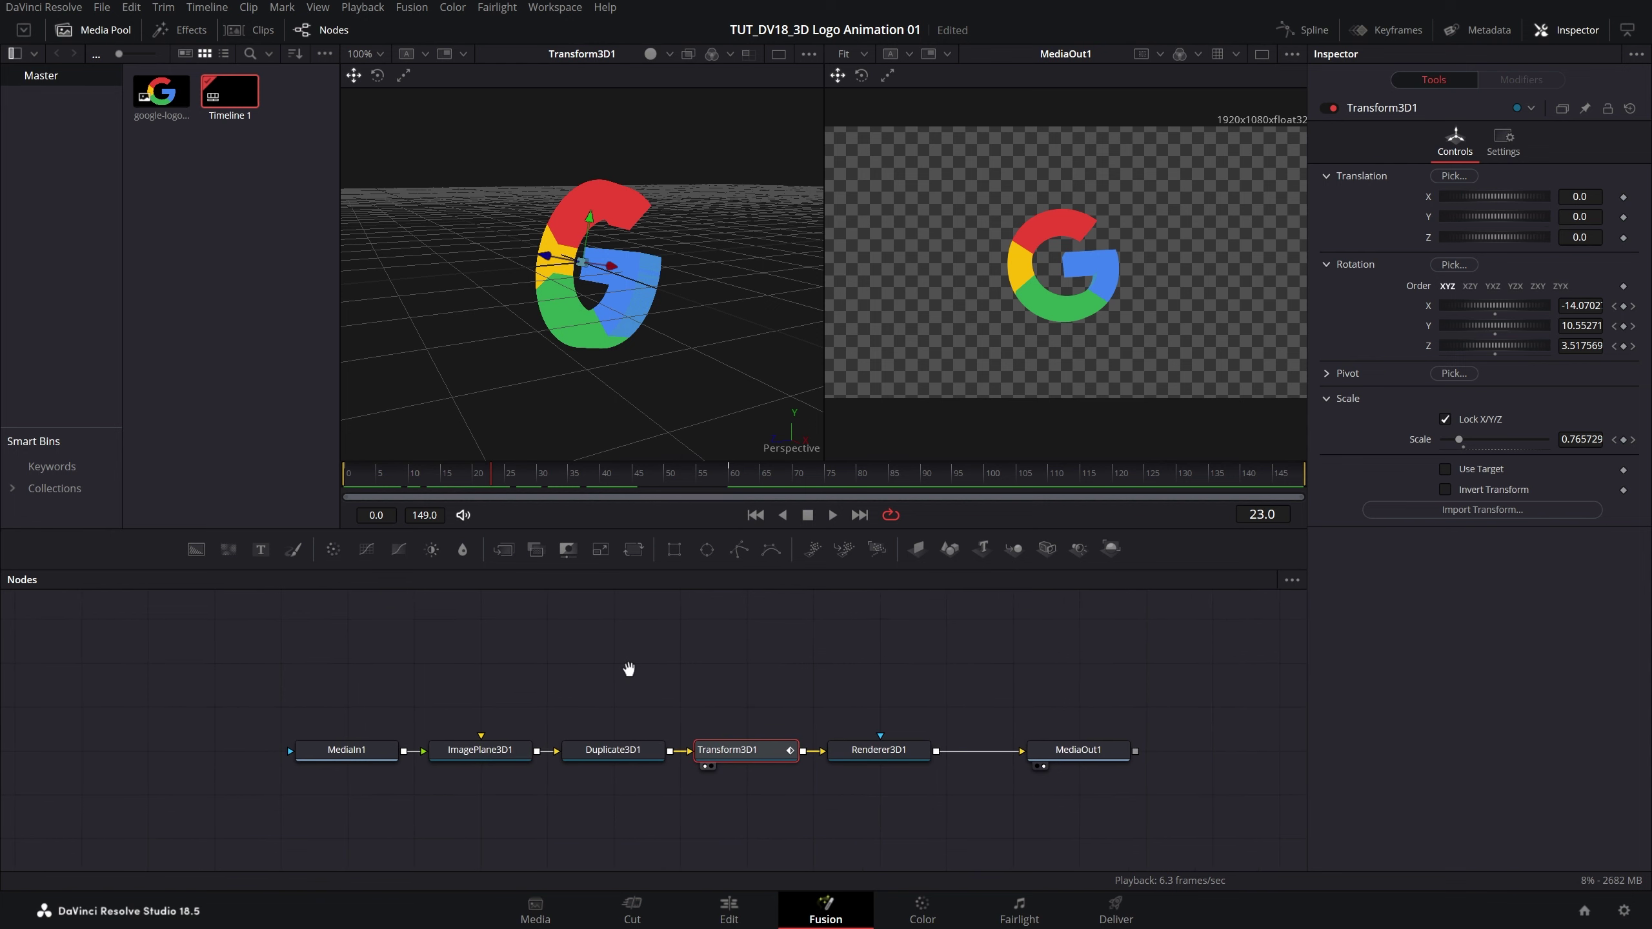
Copy and paste MediaIn1 and ImagePlane3D1 as a new node pair.
drag(209, 659, 477, 761)
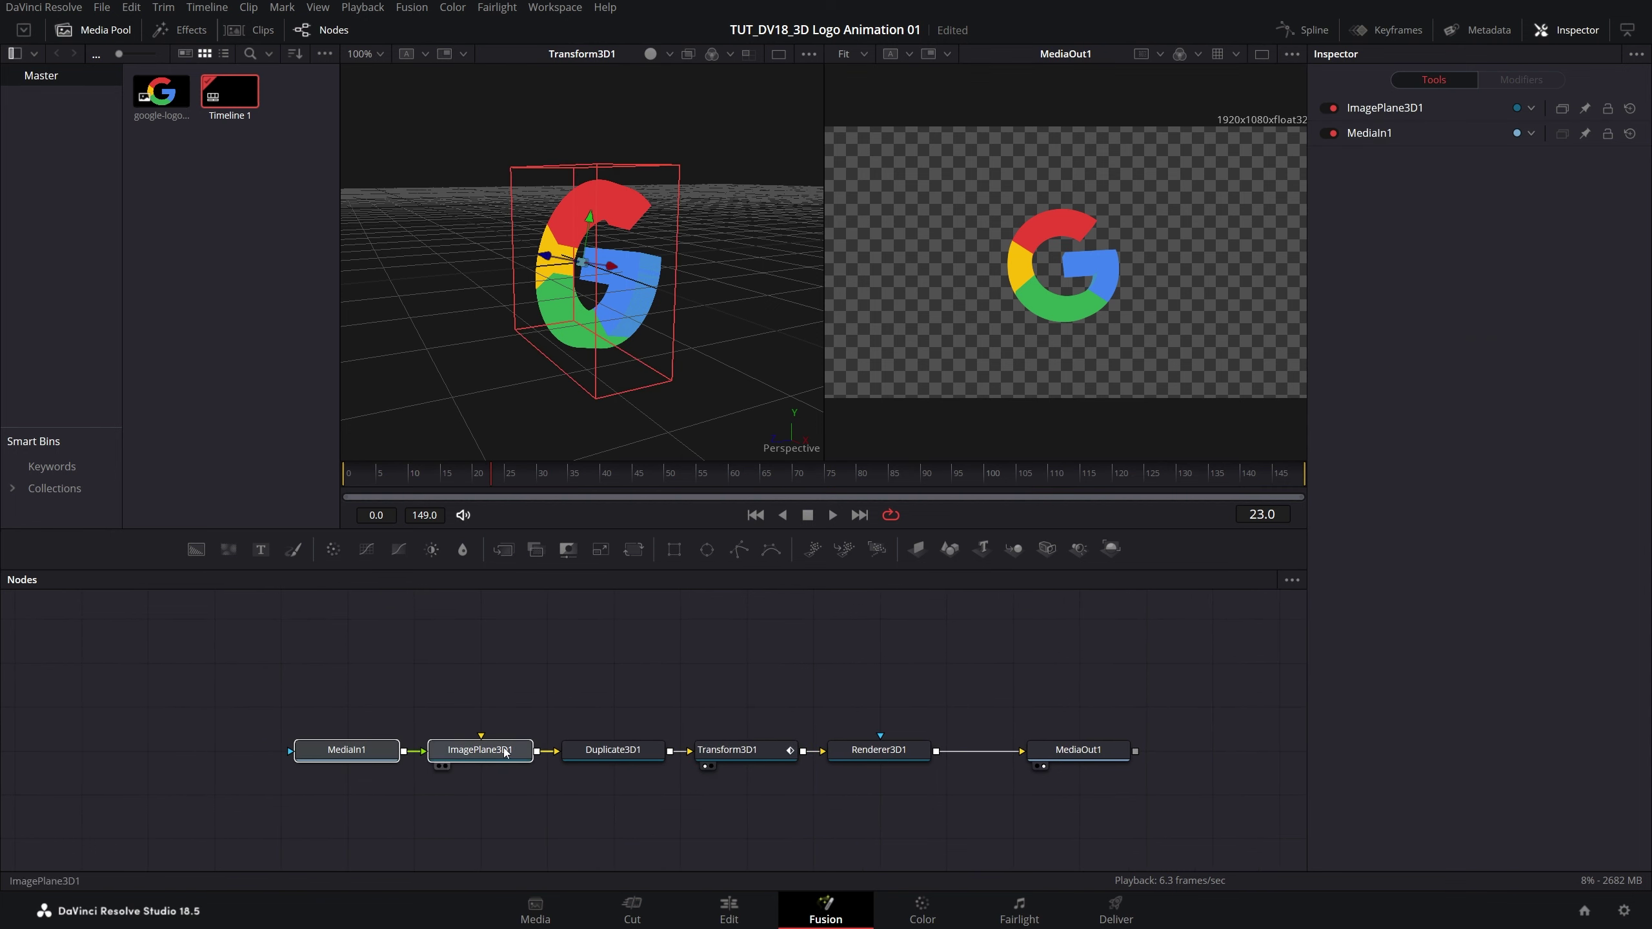
key(ctrl+c)
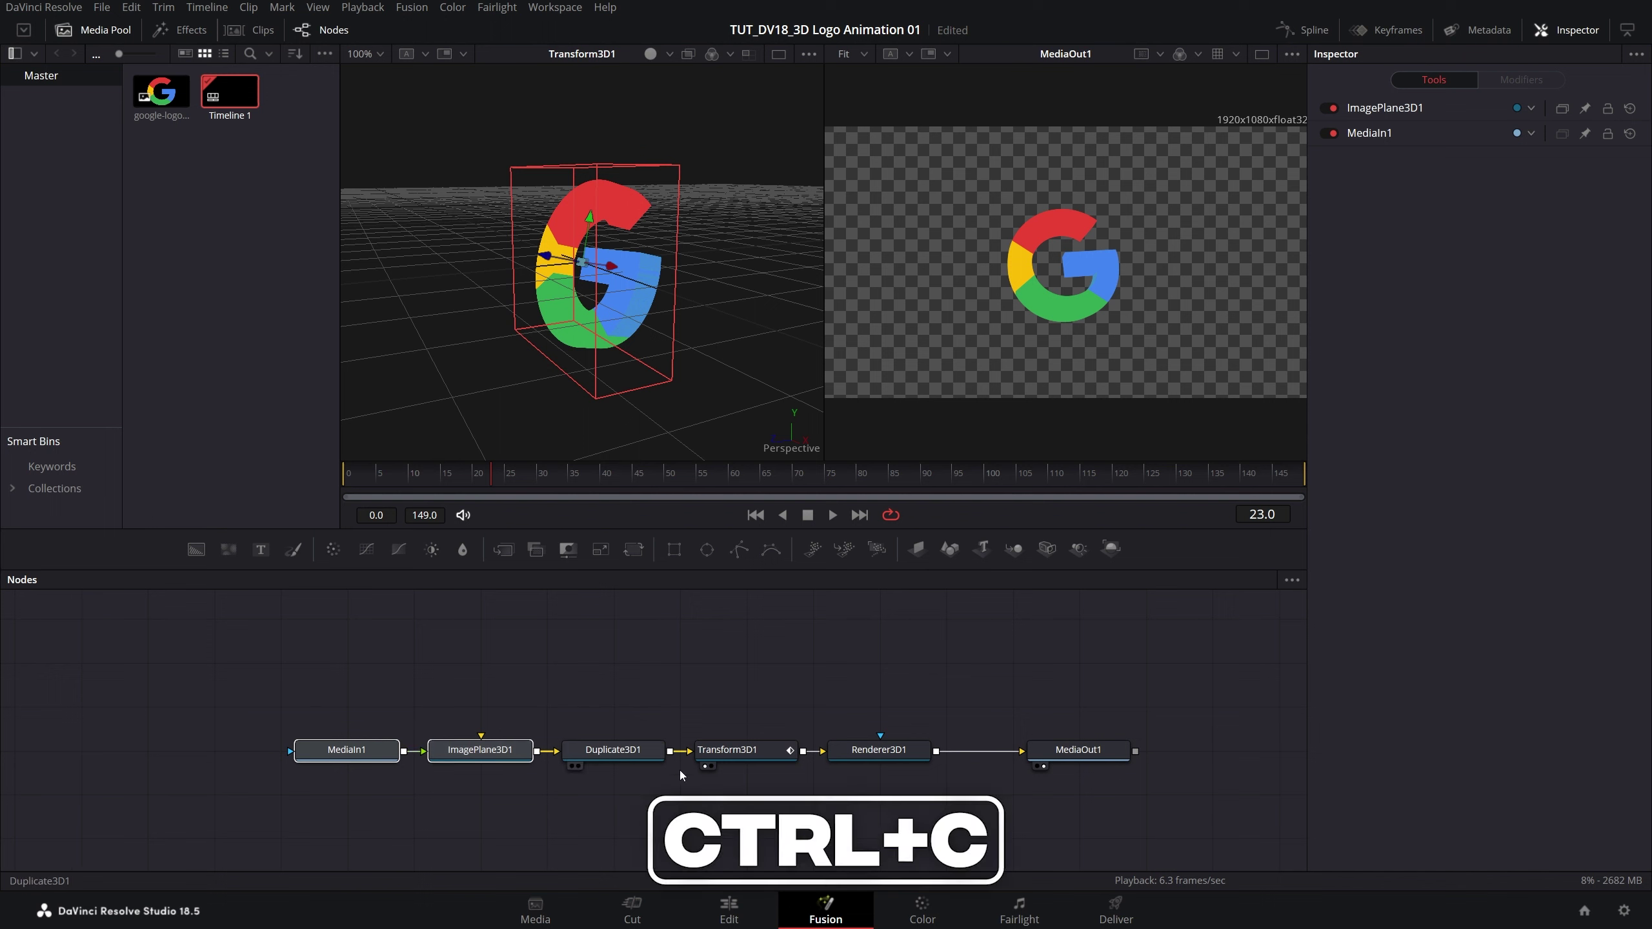
click(402, 659)
key(ctrl+v)
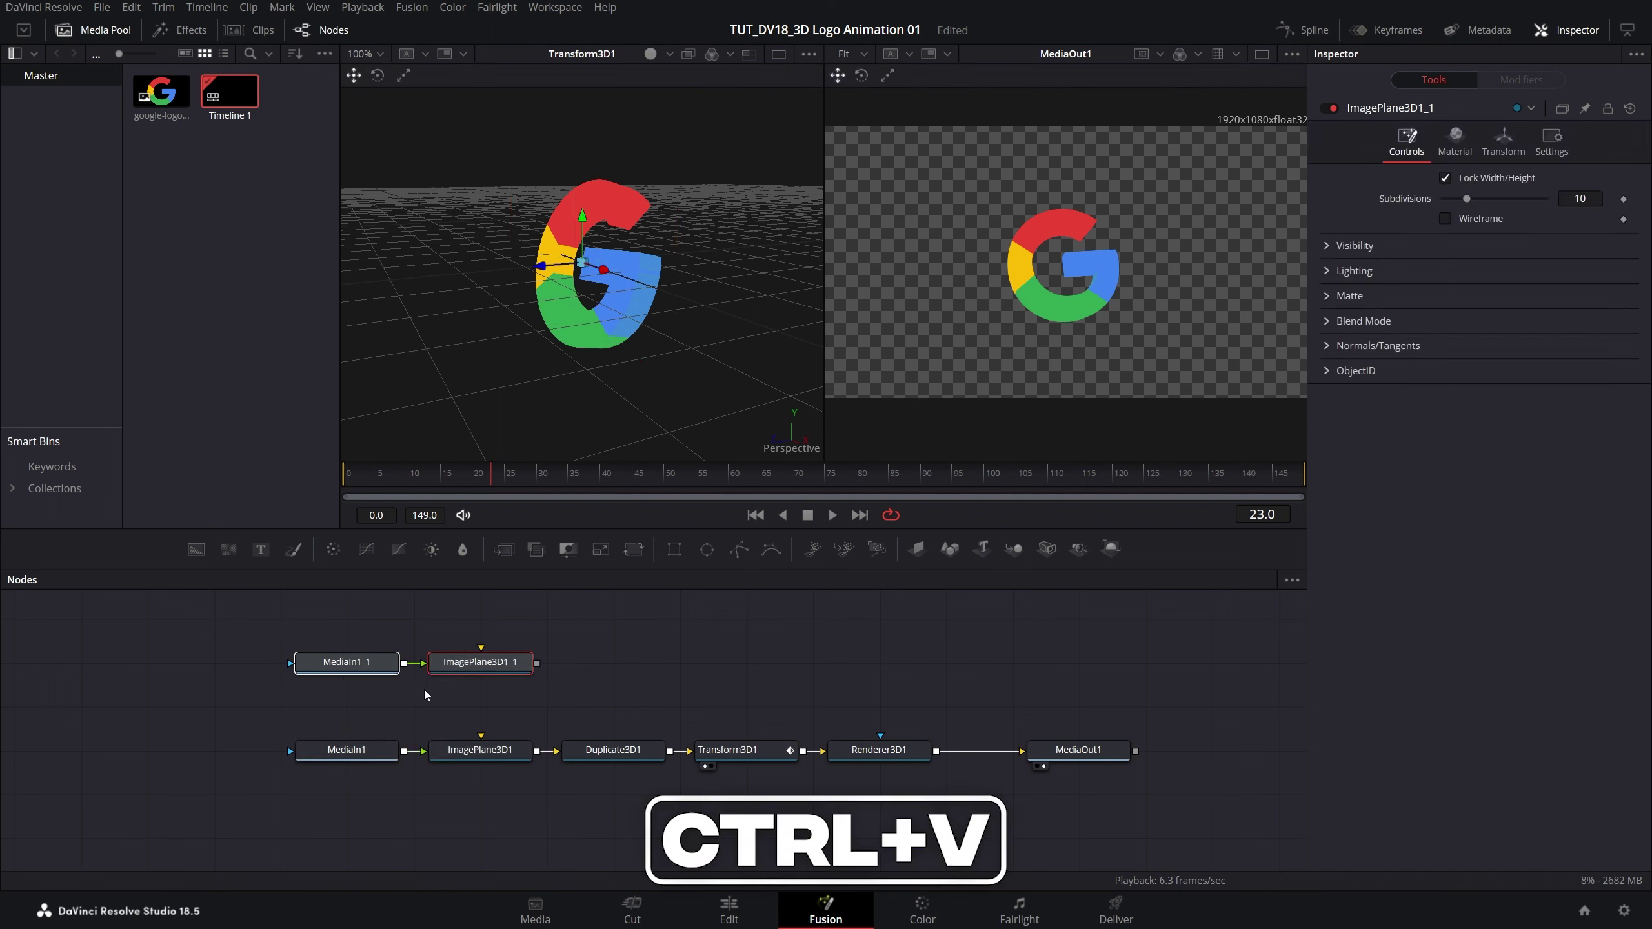
click(456, 689)
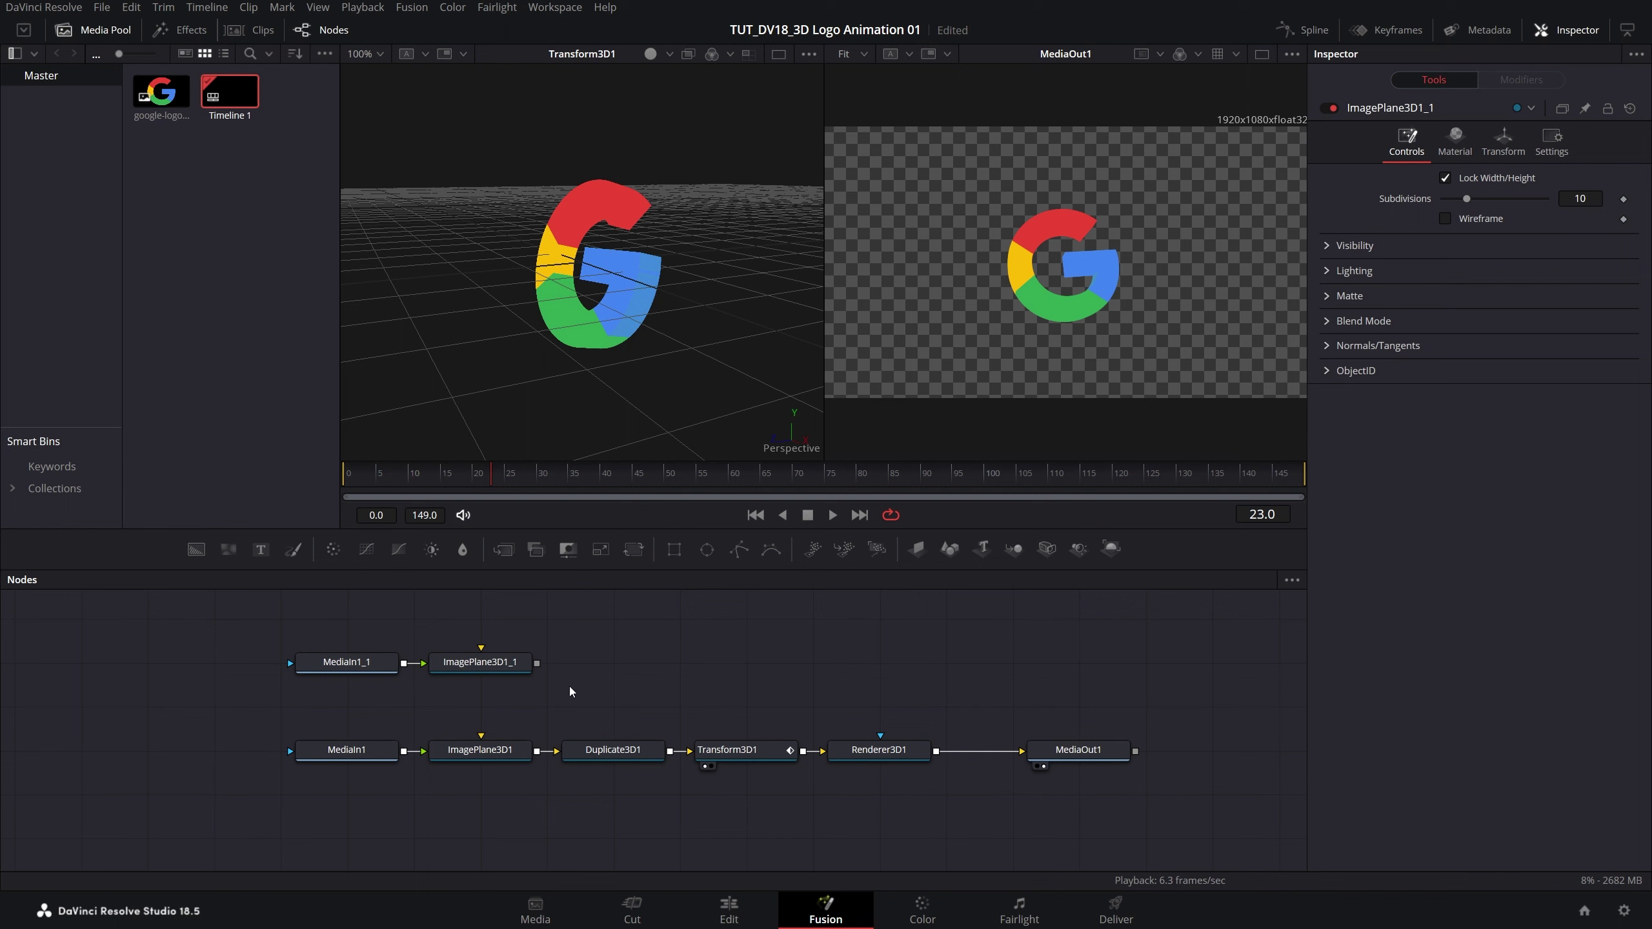
Add a Transform 3D node after ImagePlane3D1_1.
click(483, 664)
key(ctrl+space)
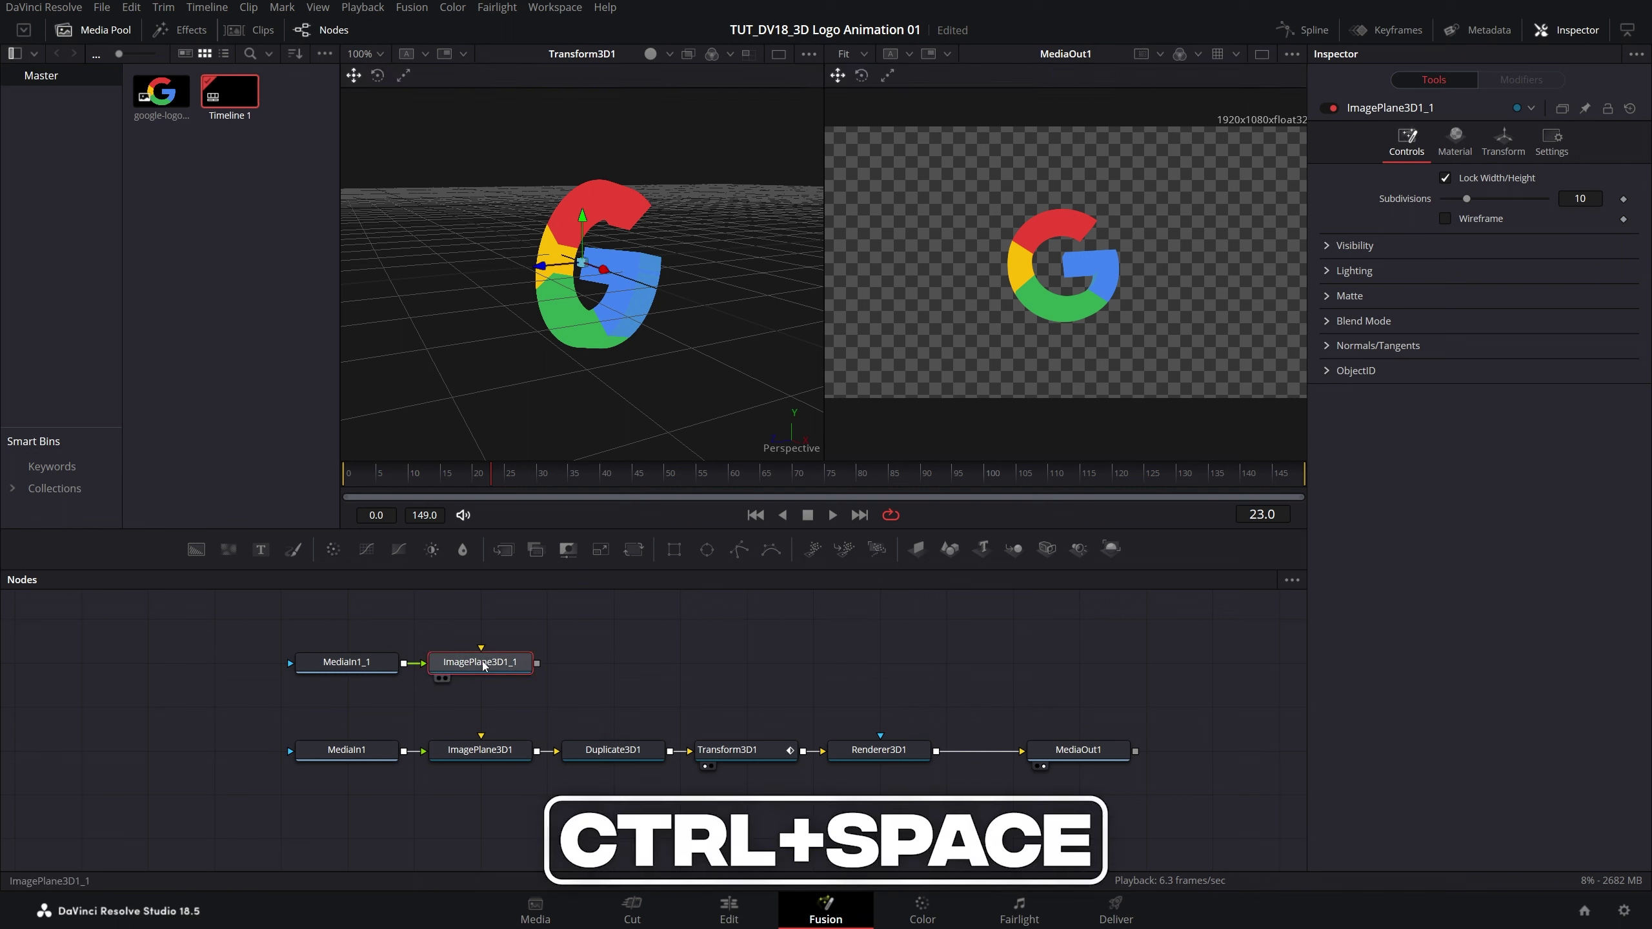
text(ren)
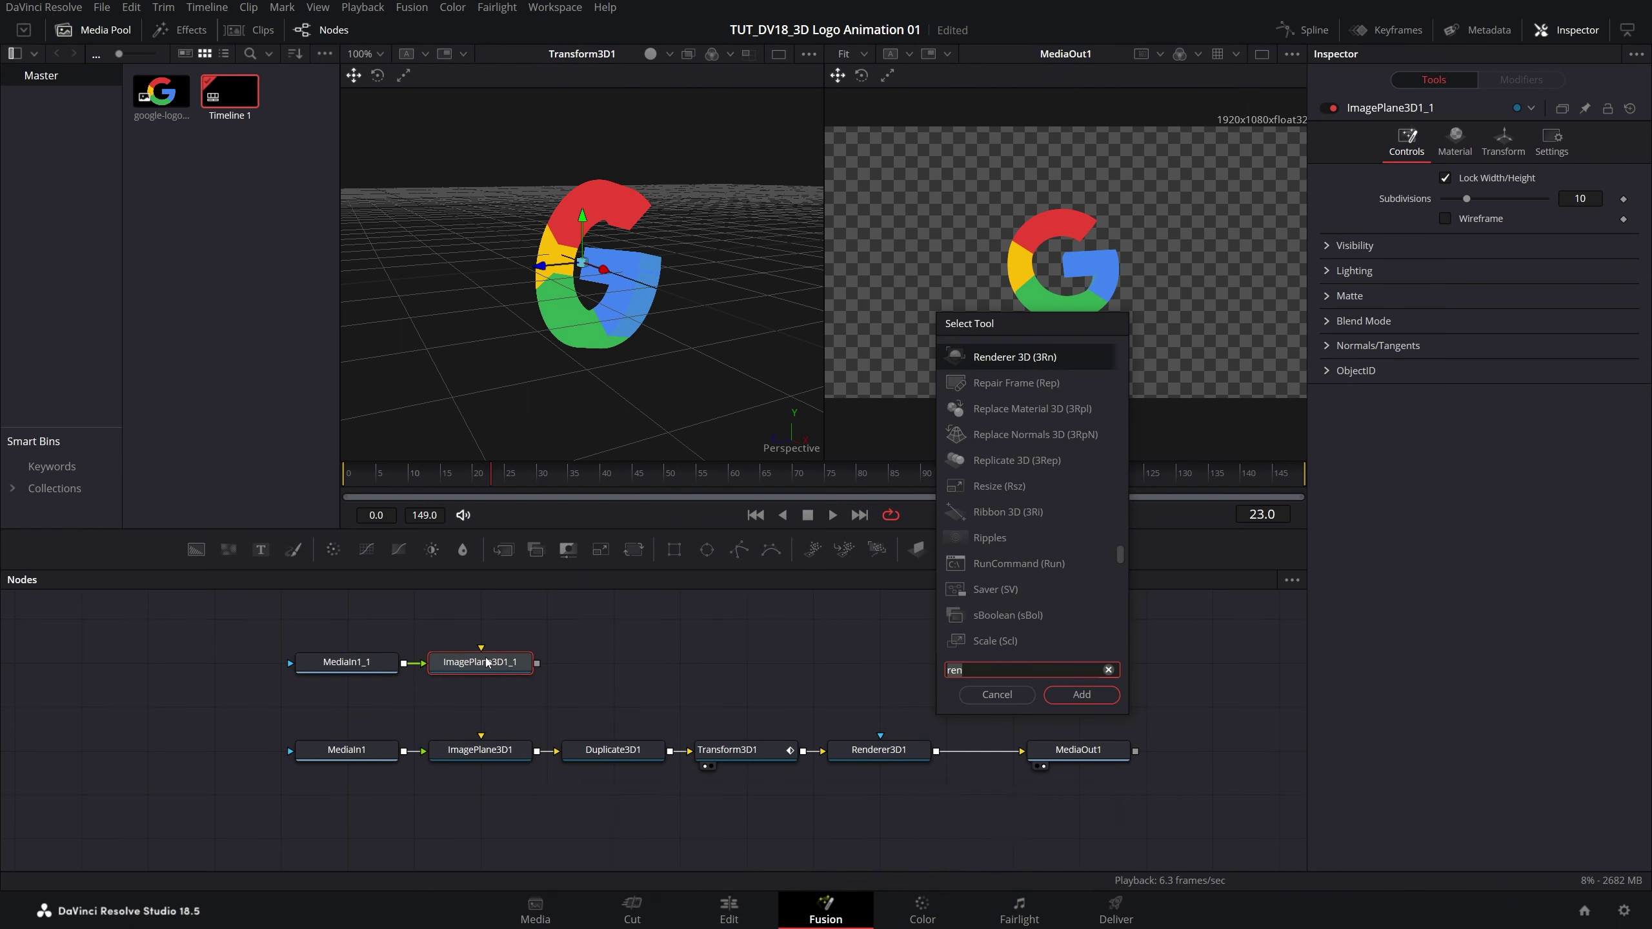
key(BackSpace)
key(BackSpace)
key(BackSpace)
text(transform)
key(Return)
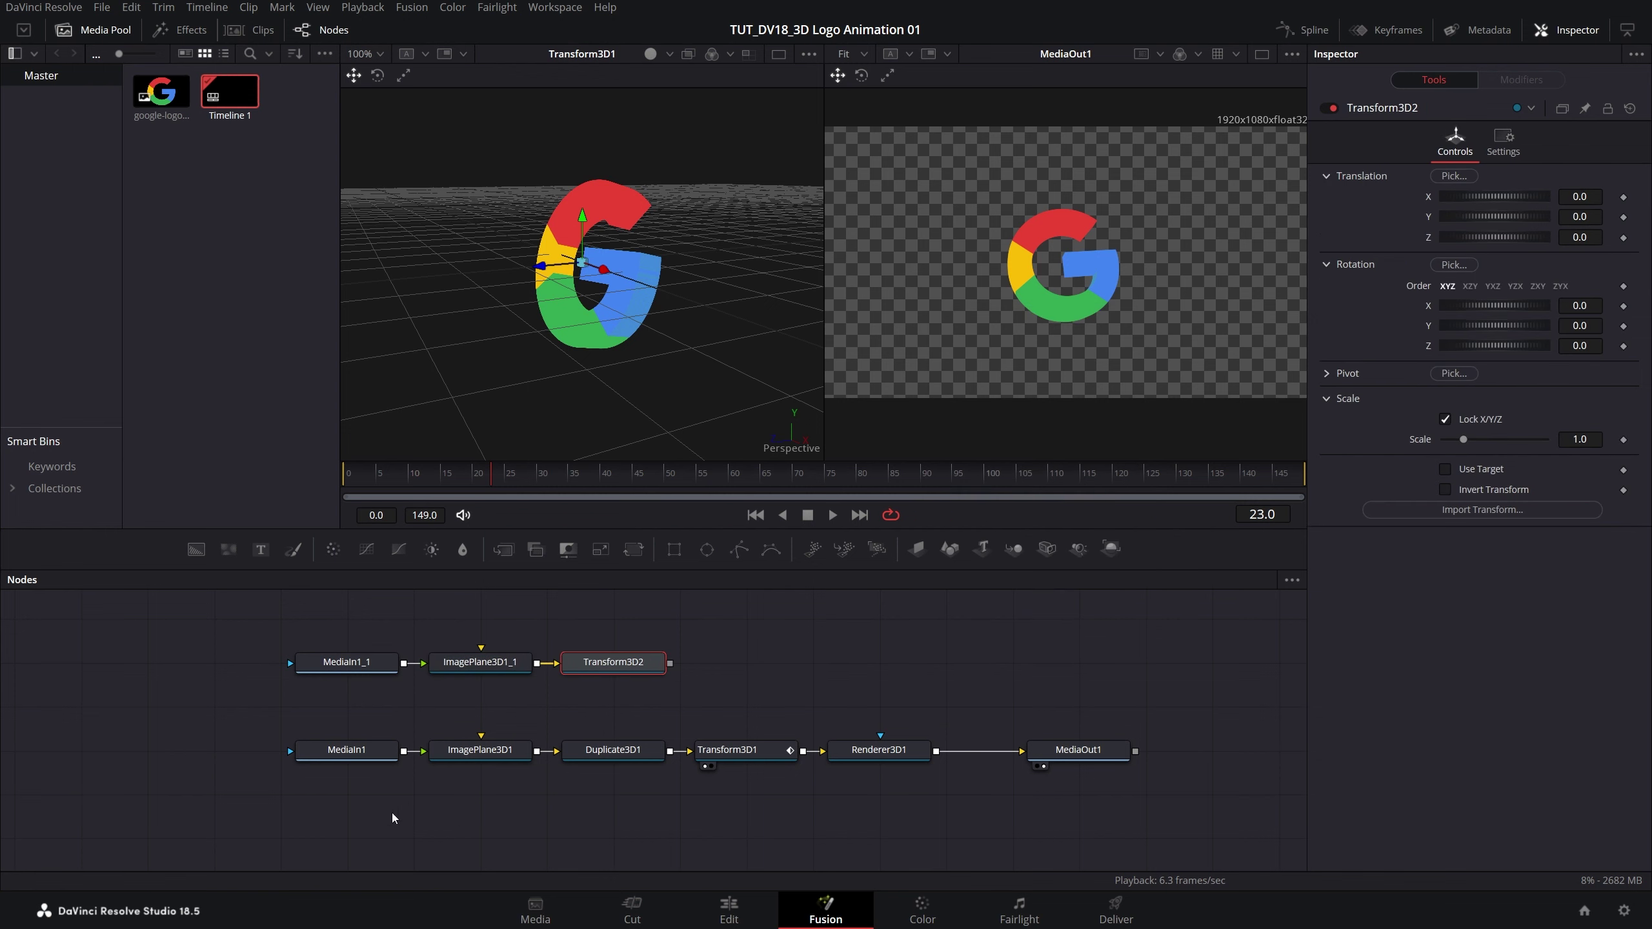
Insert a Color Corrector after MediaIn1 and set its Gain to 0.4.
click(346, 752)
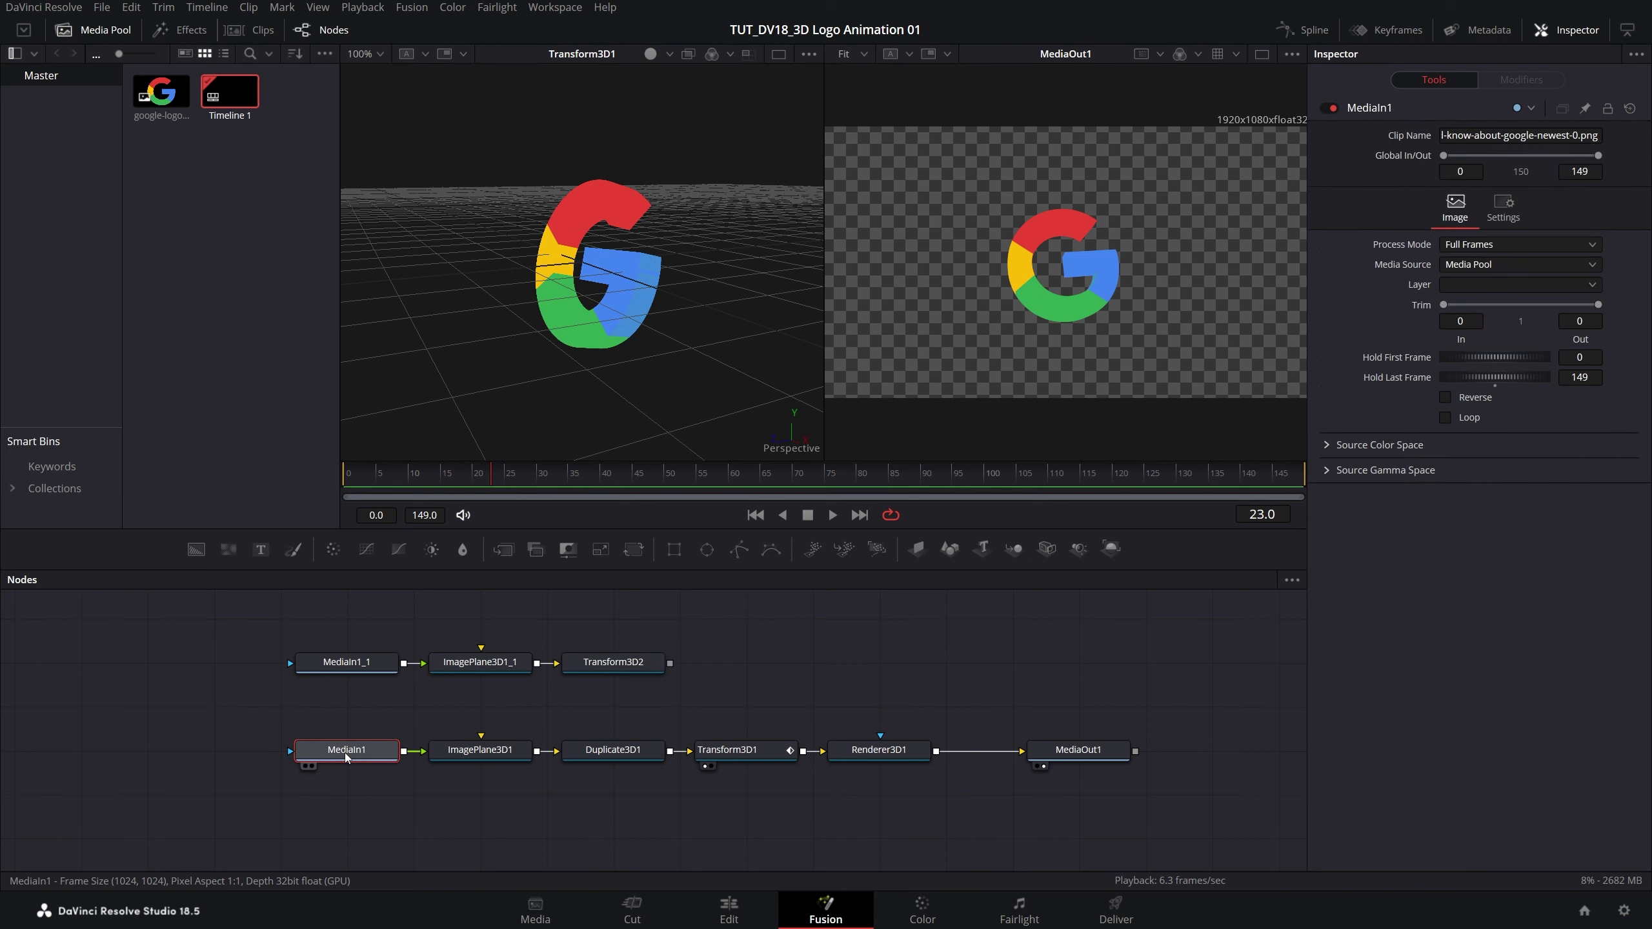
key(ctrl+space)
text(tran)
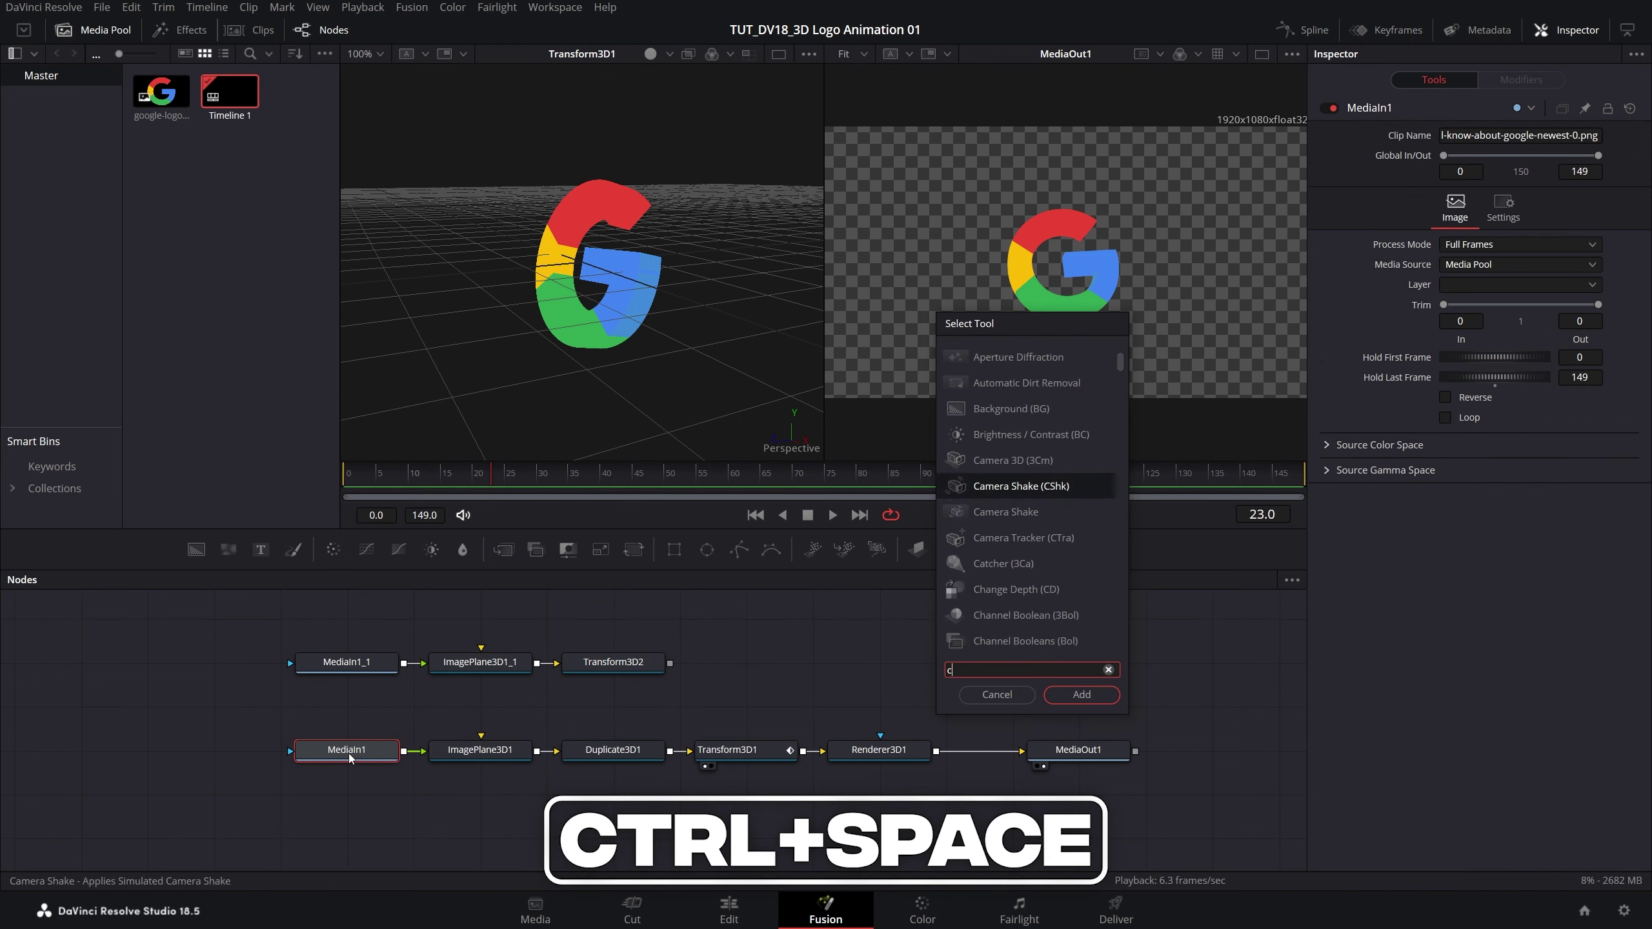
click(1038, 384)
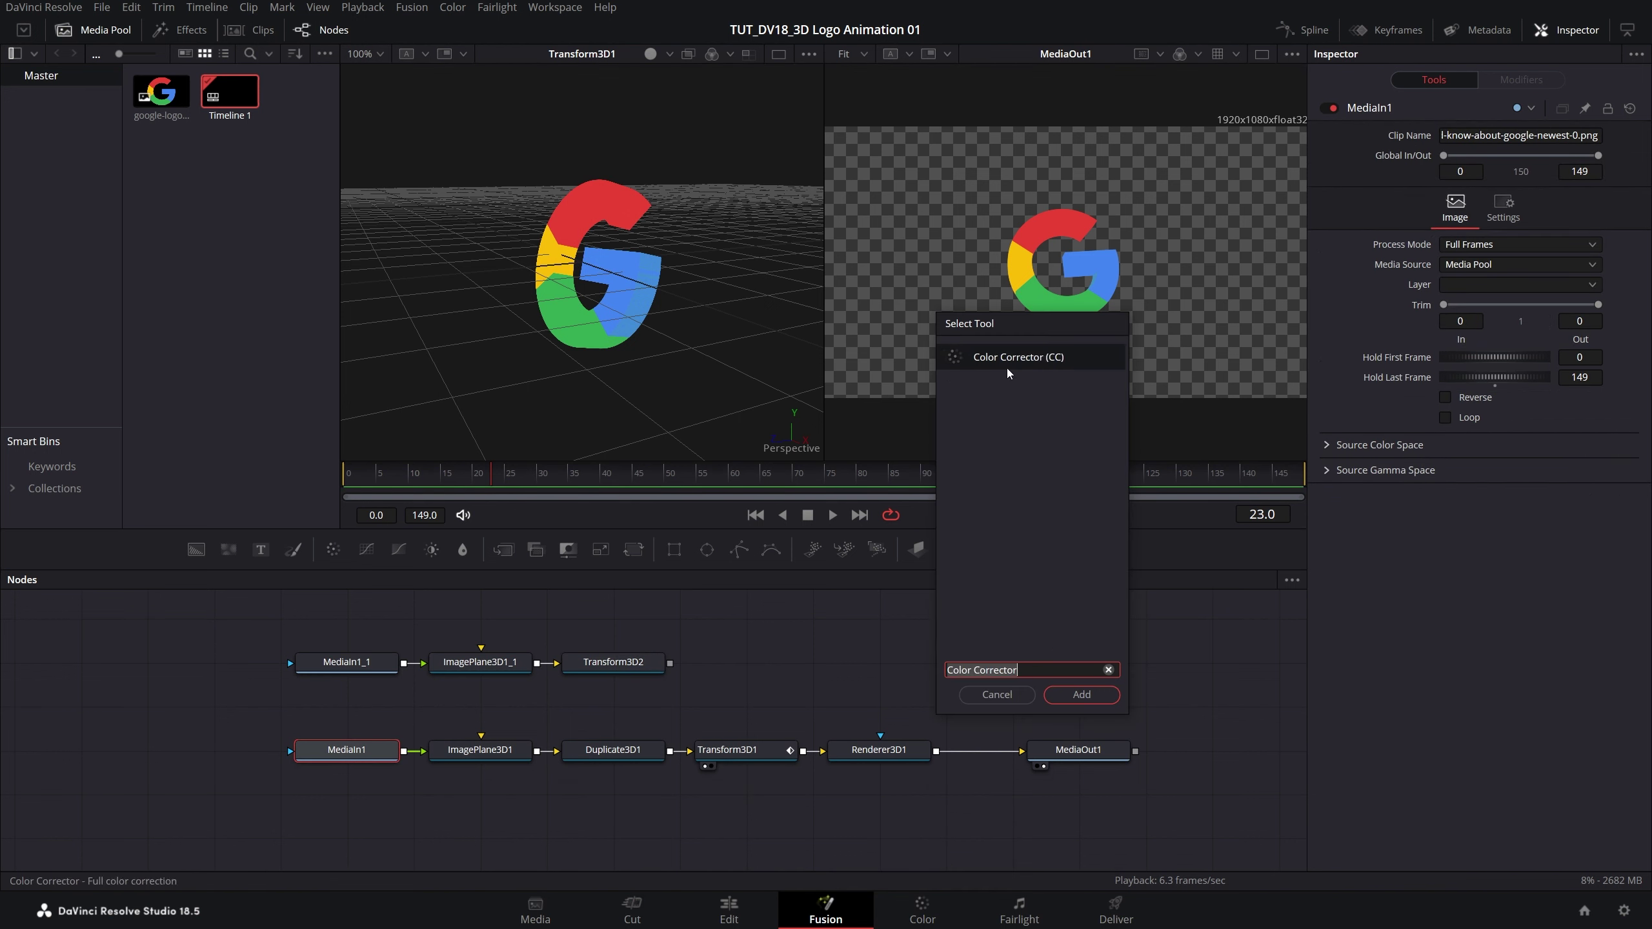
click(1081, 693)
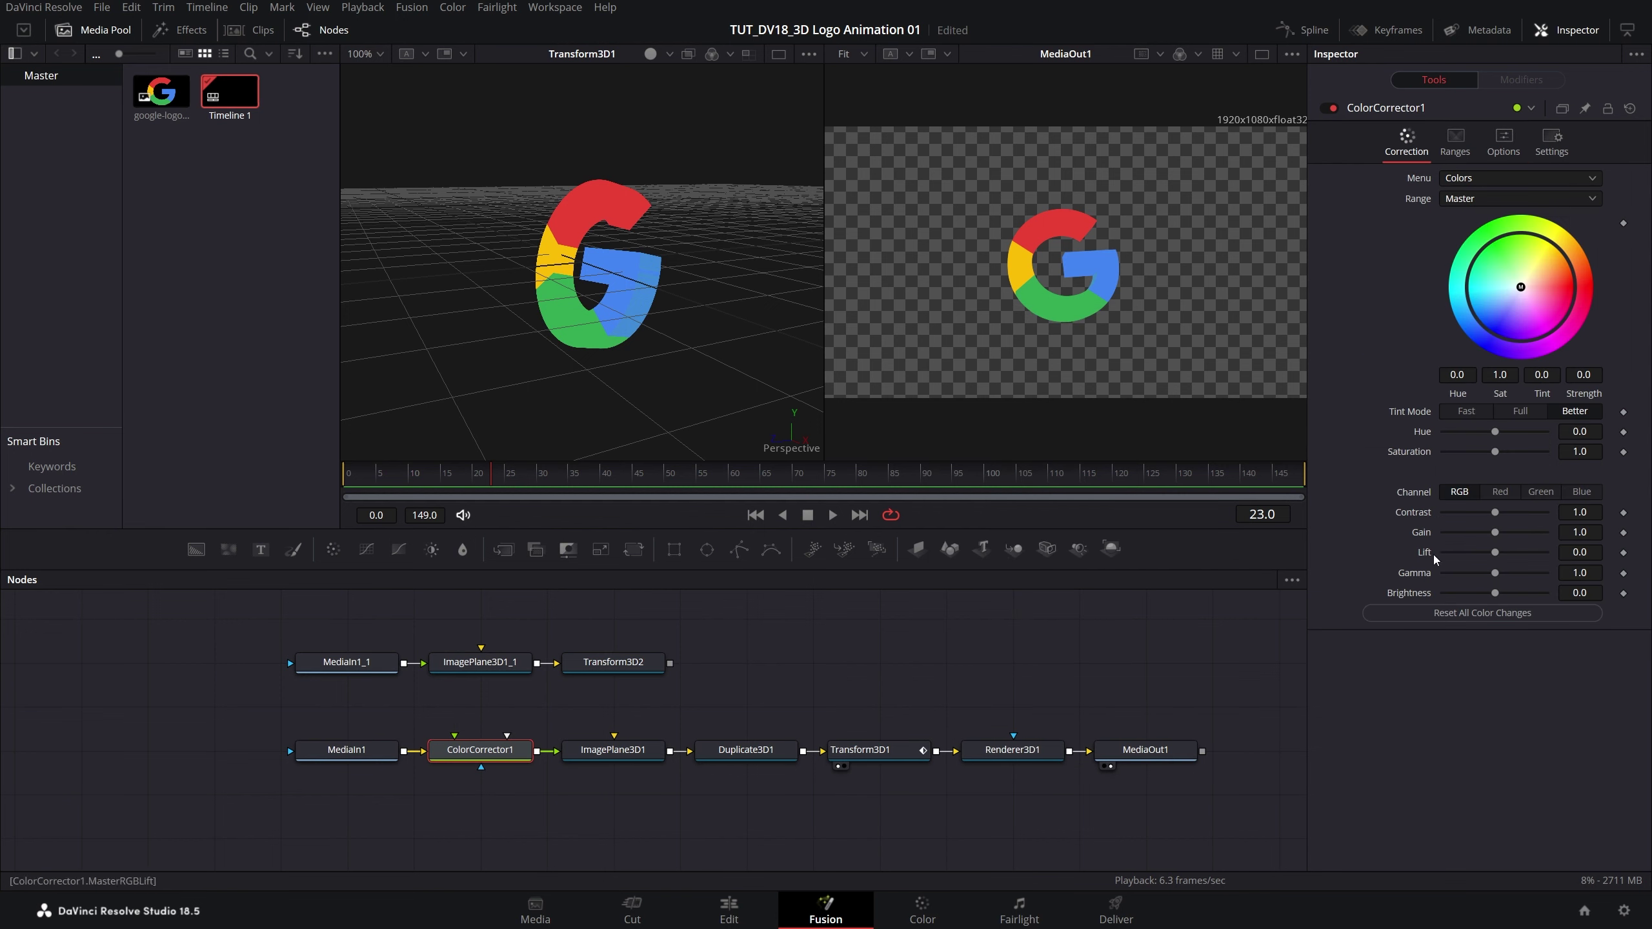
drag(1494, 532, 1473, 532)
click(1586, 533)
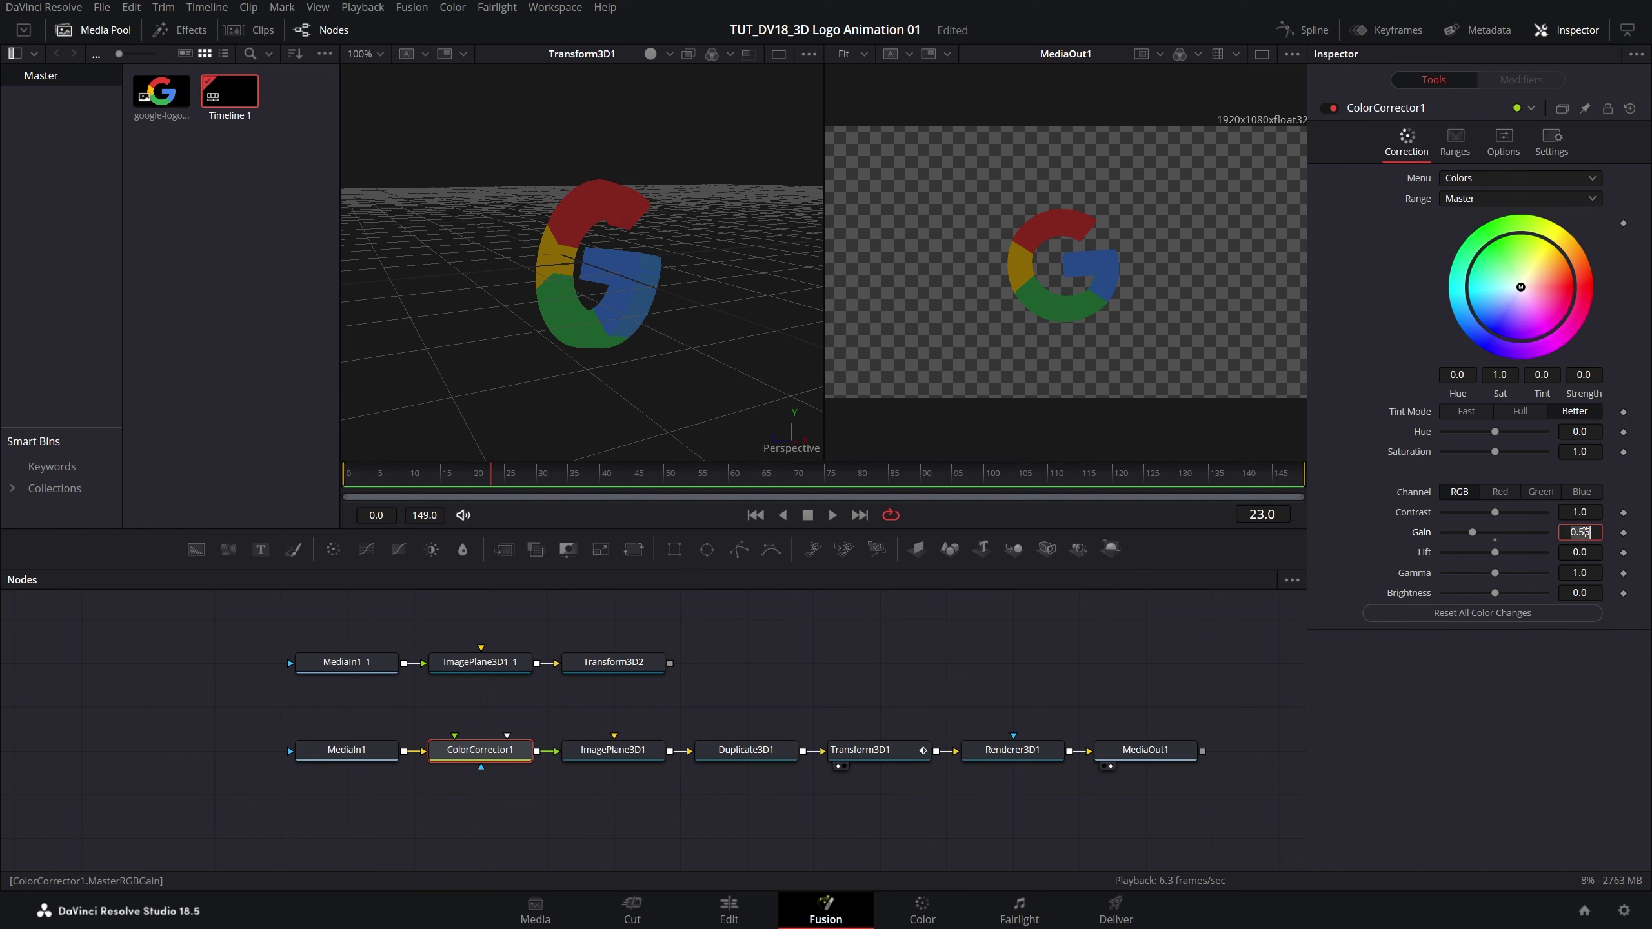
key(Return)
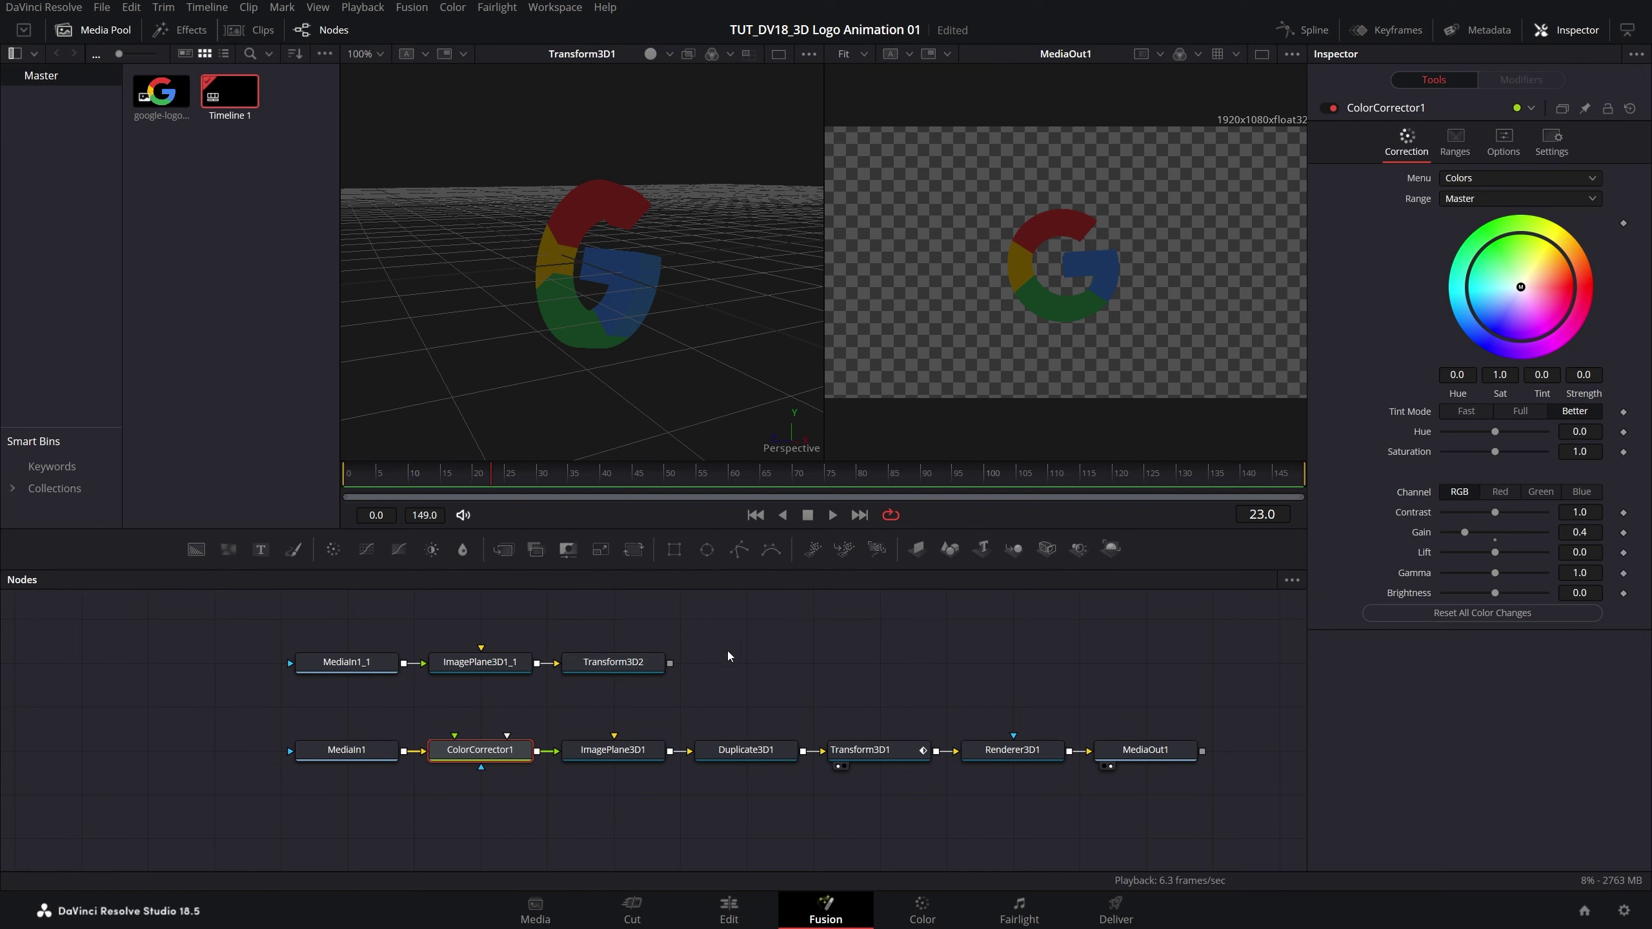
Merge Transform3D2's output with Duplicate3D1 into a new Merge3D1 node.
scroll(645, 635, right, 2)
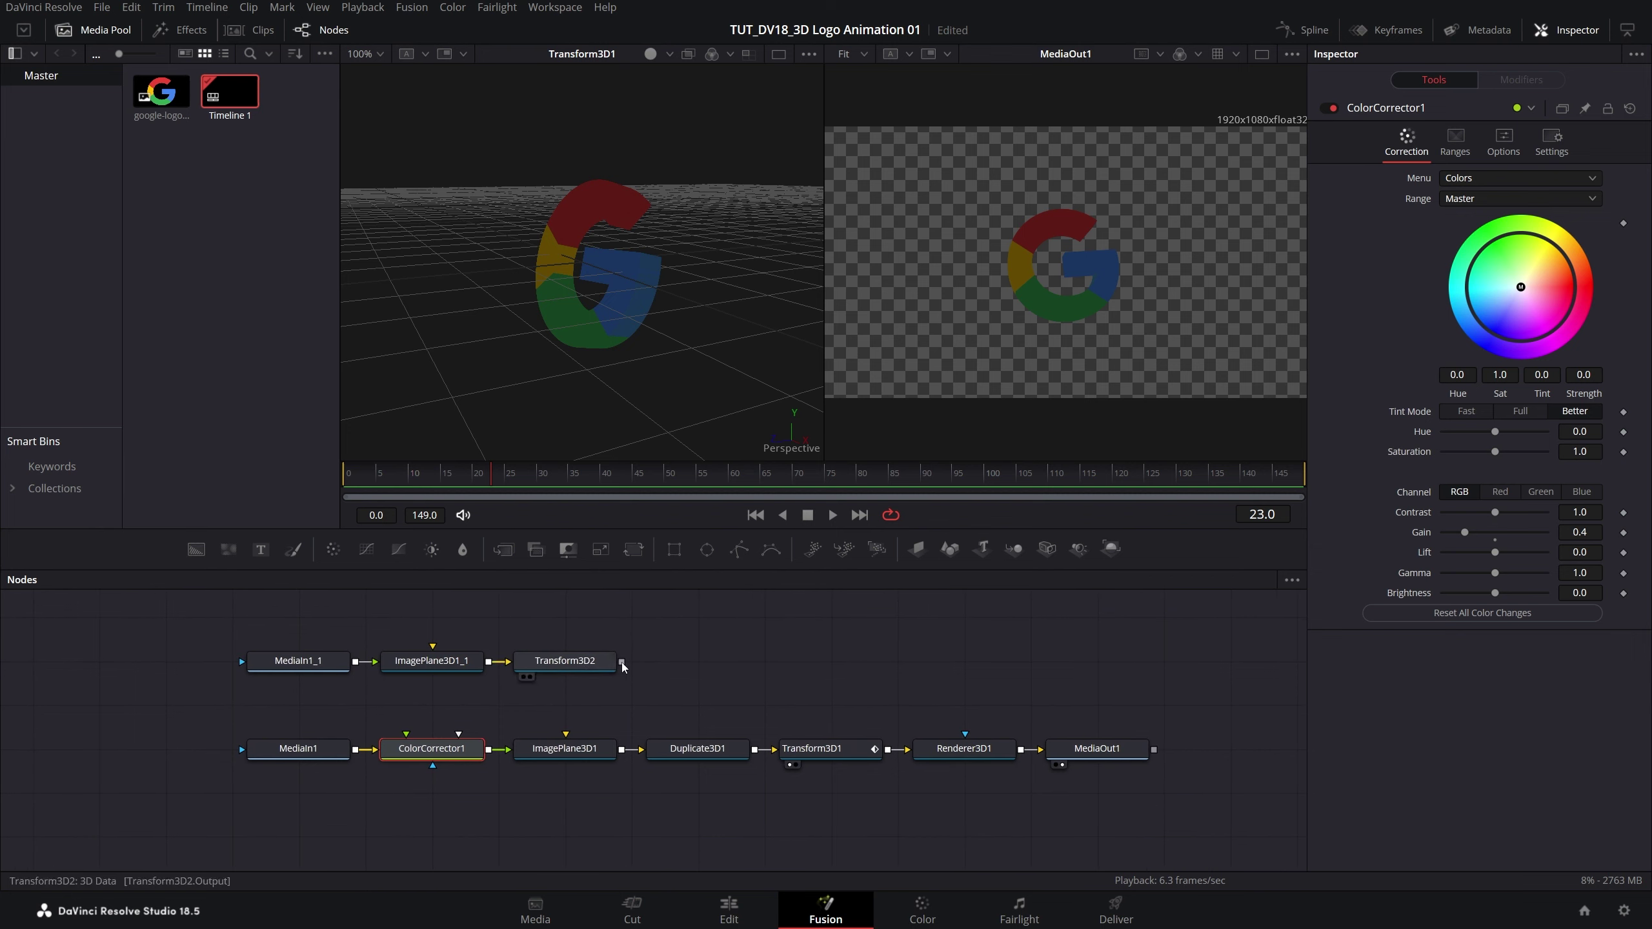
drag(622, 662, 755, 754)
click(842, 760)
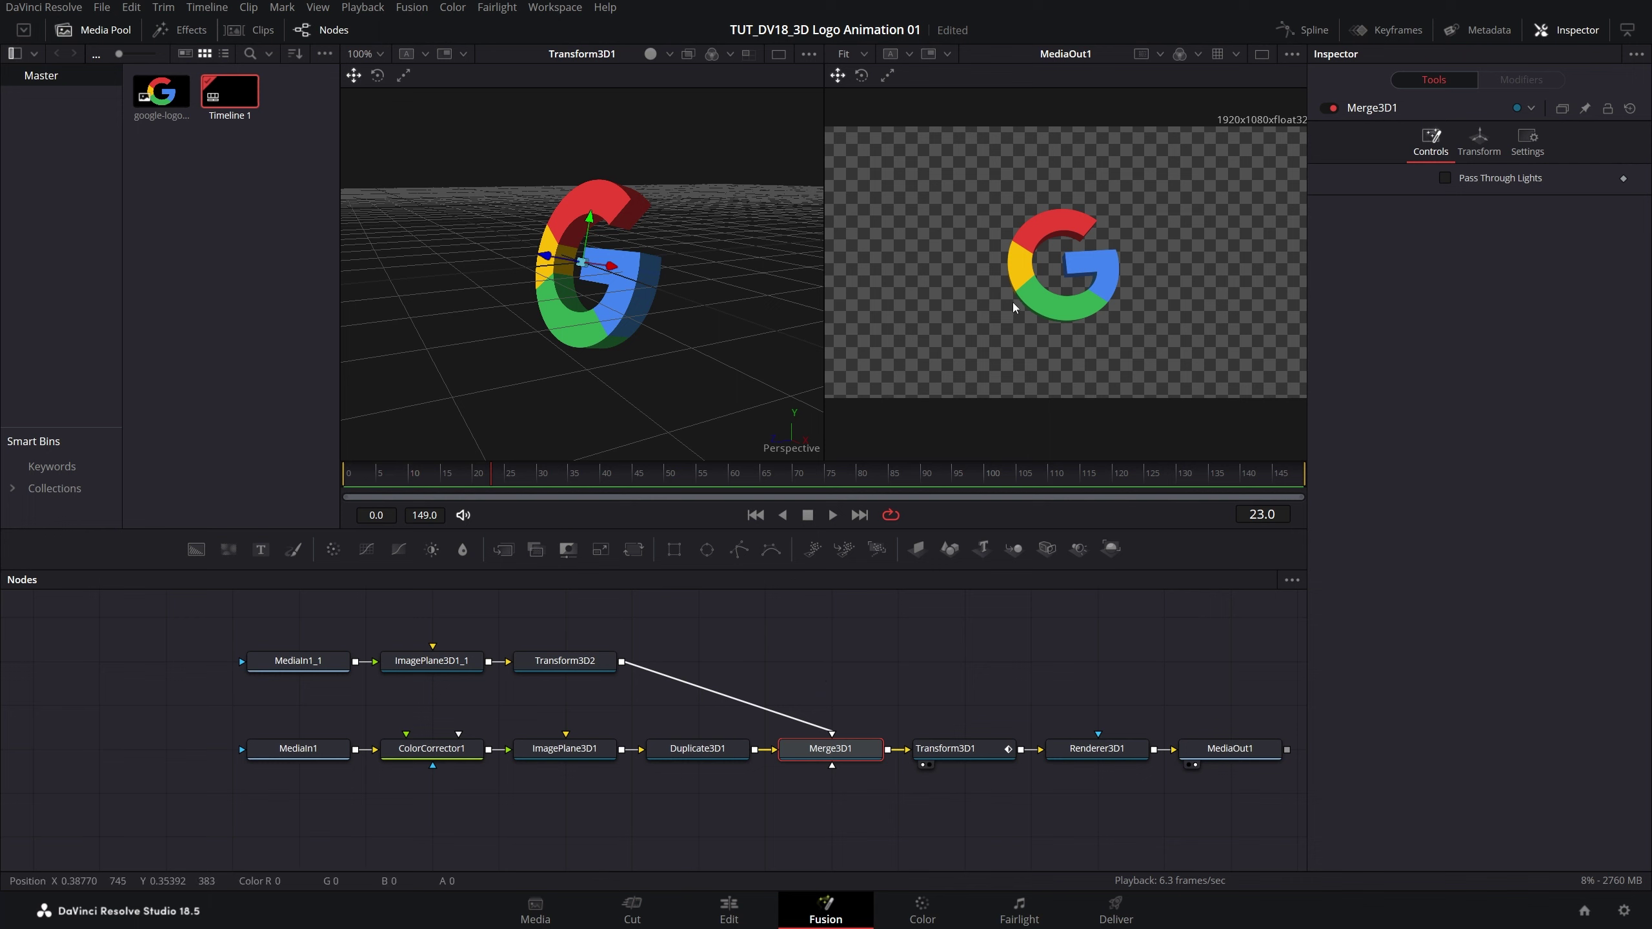
click(522, 488)
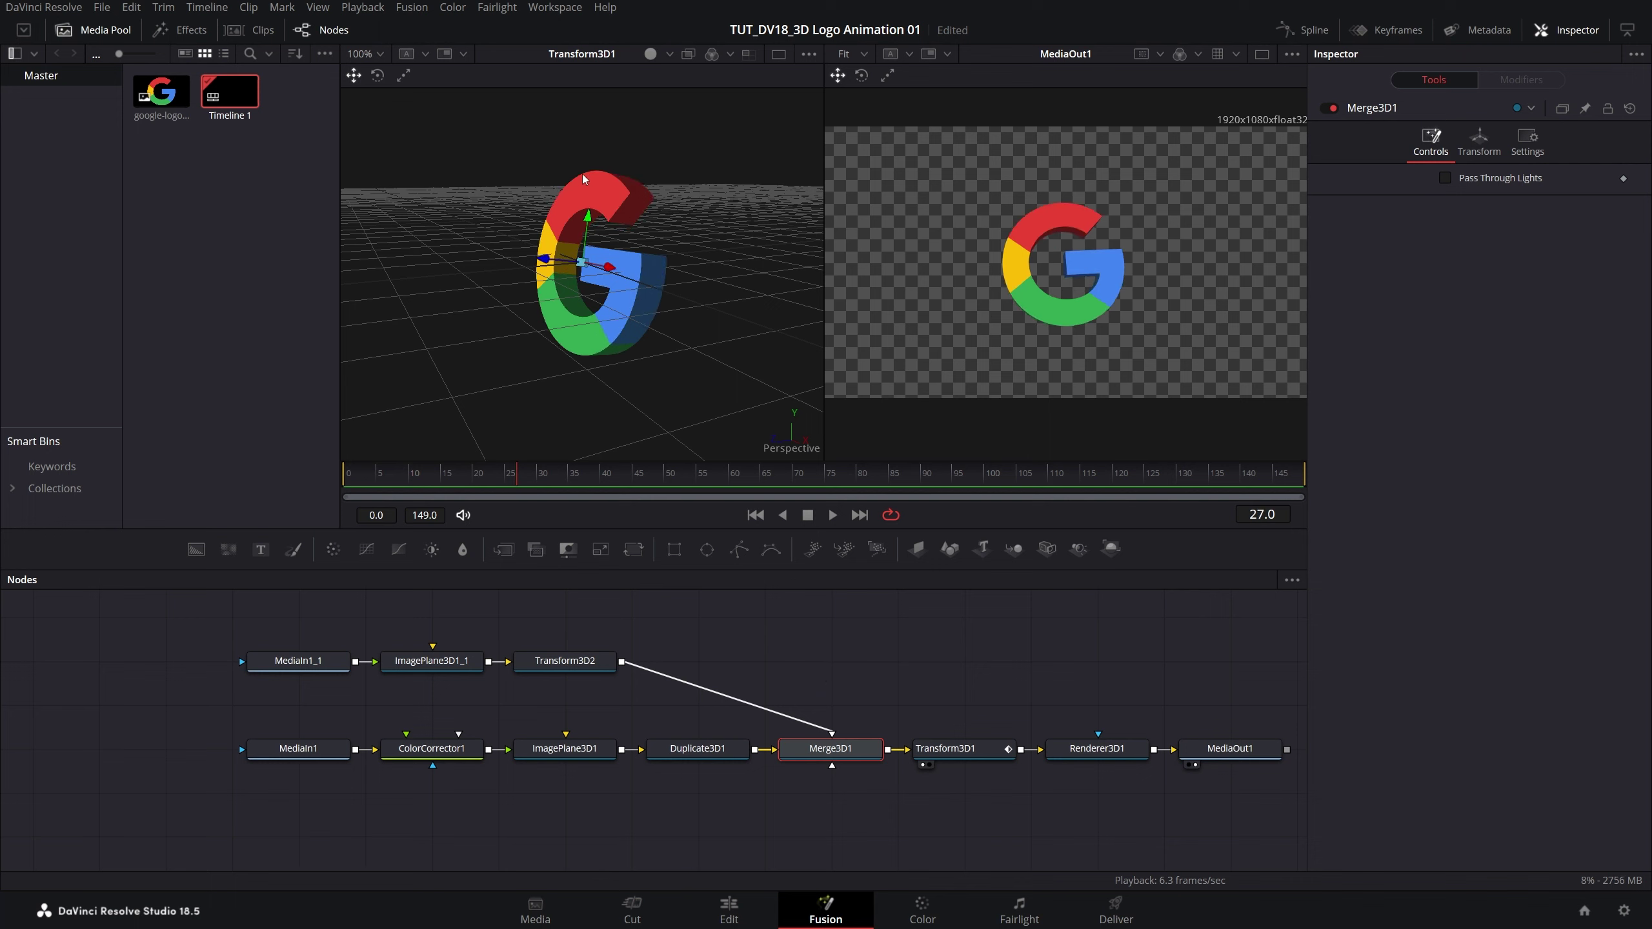
Orbit the 3D view to inspect the G and arrange the top-row nodes above Merge3D1.
drag(773, 411, 627, 294)
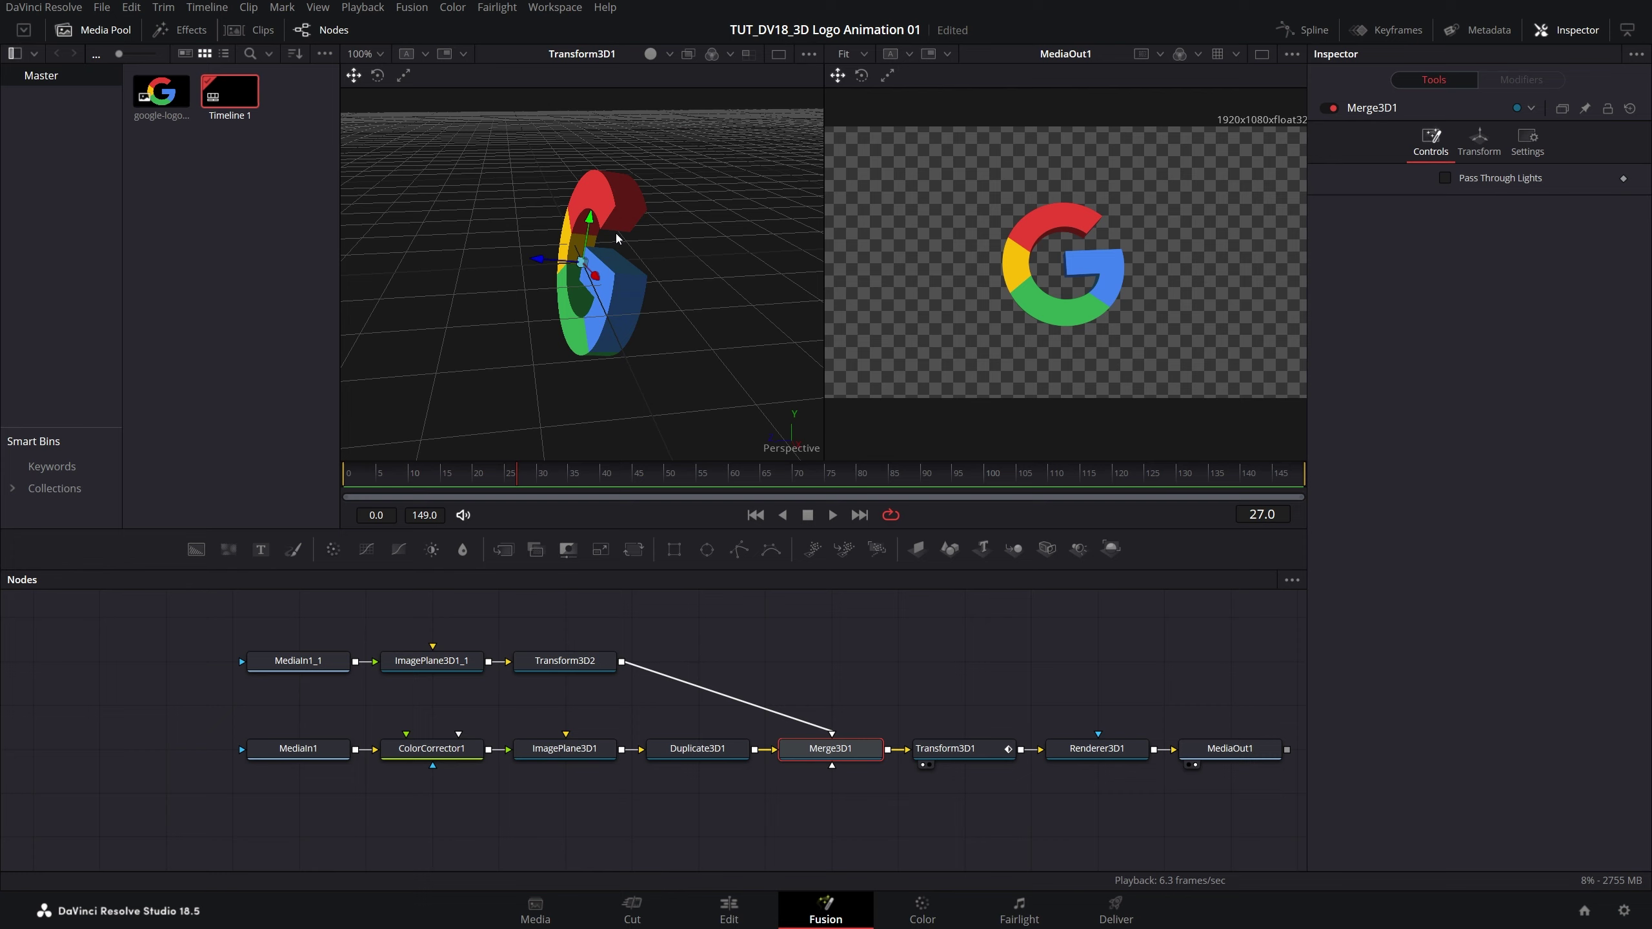
drag(616, 232, 453, 216)
drag(572, 252, 566, 338)
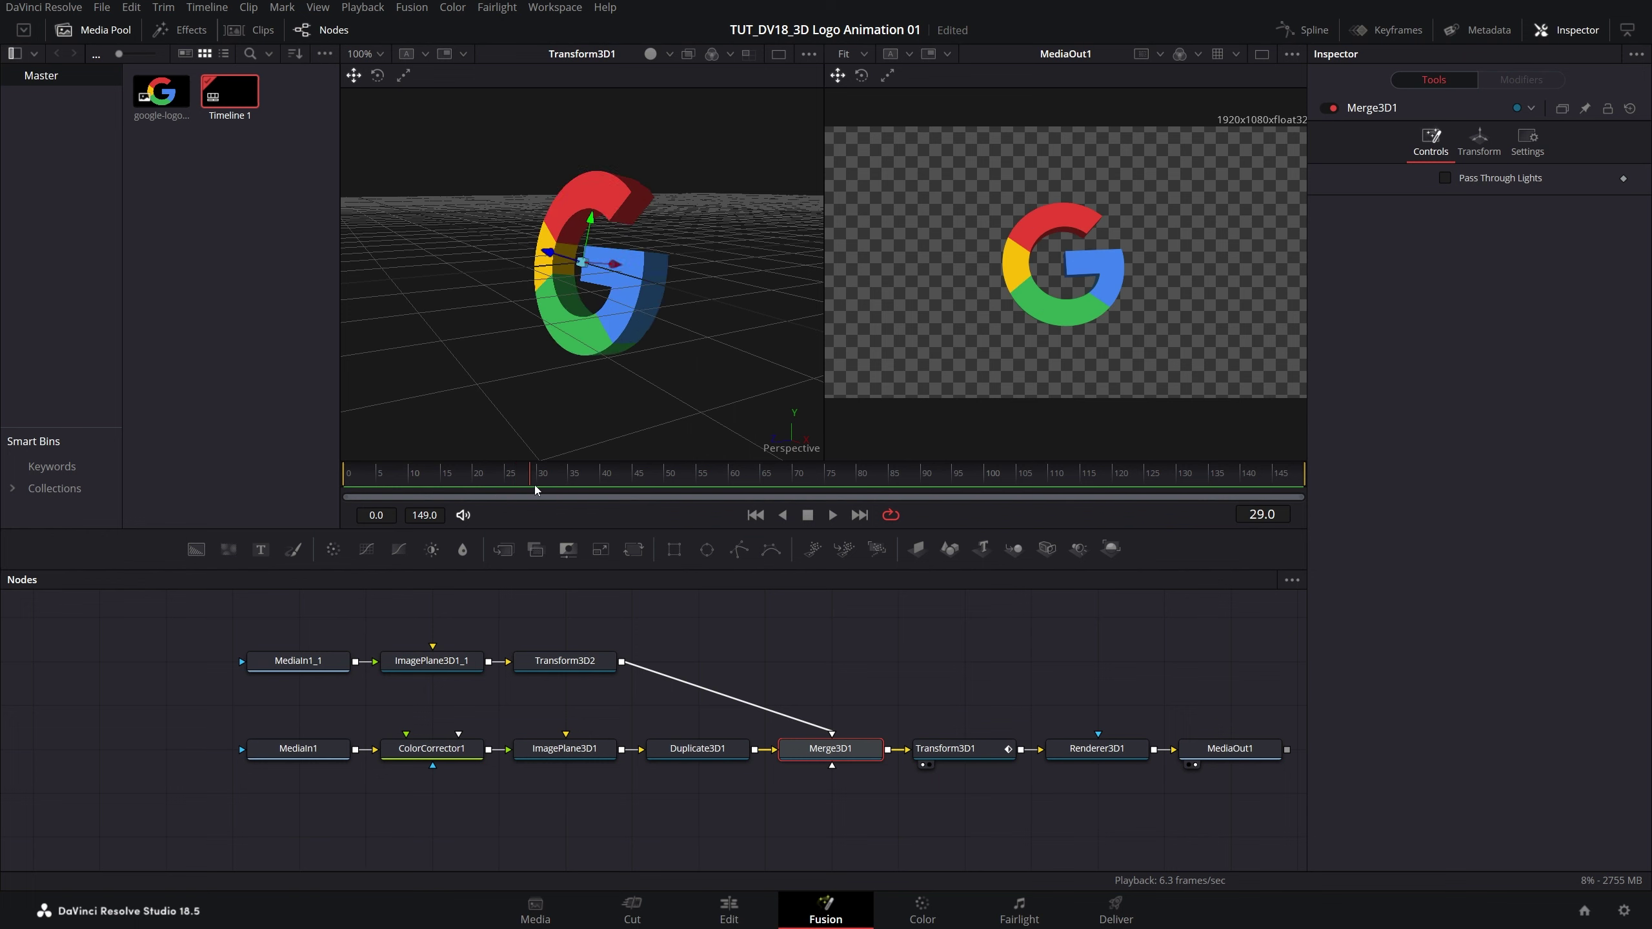
drag(700, 625, 253, 694)
drag(536, 655, 803, 698)
drag(968, 668, 857, 669)
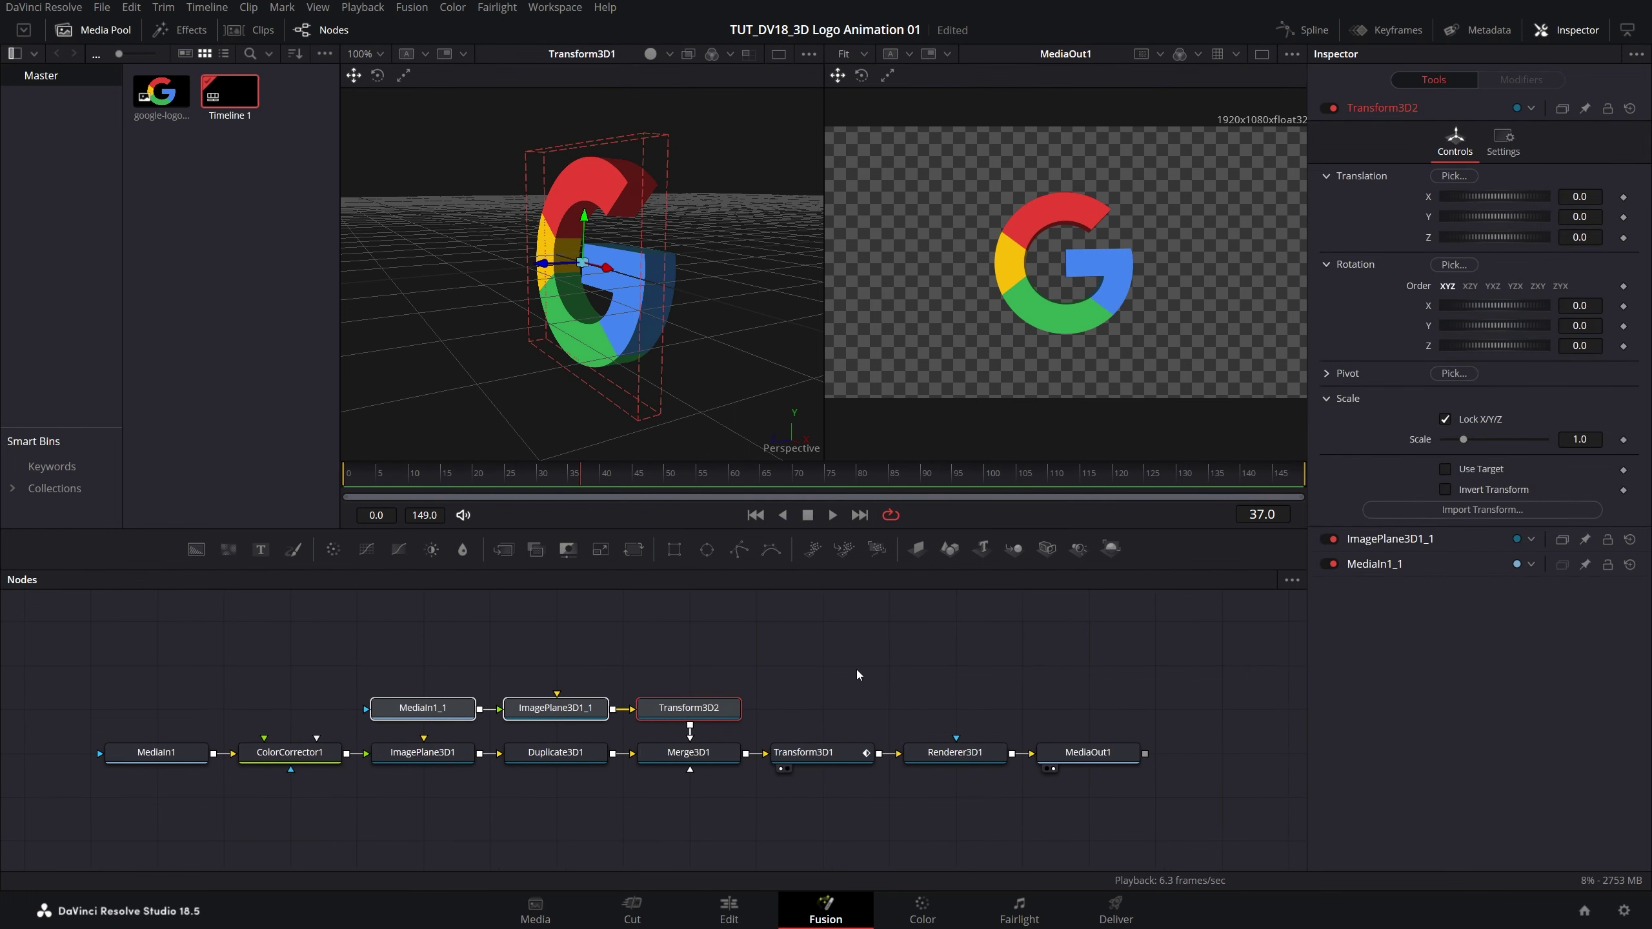
Add a Background after Renderer3D1 and set Merge1's operator to Under.
click(857, 669)
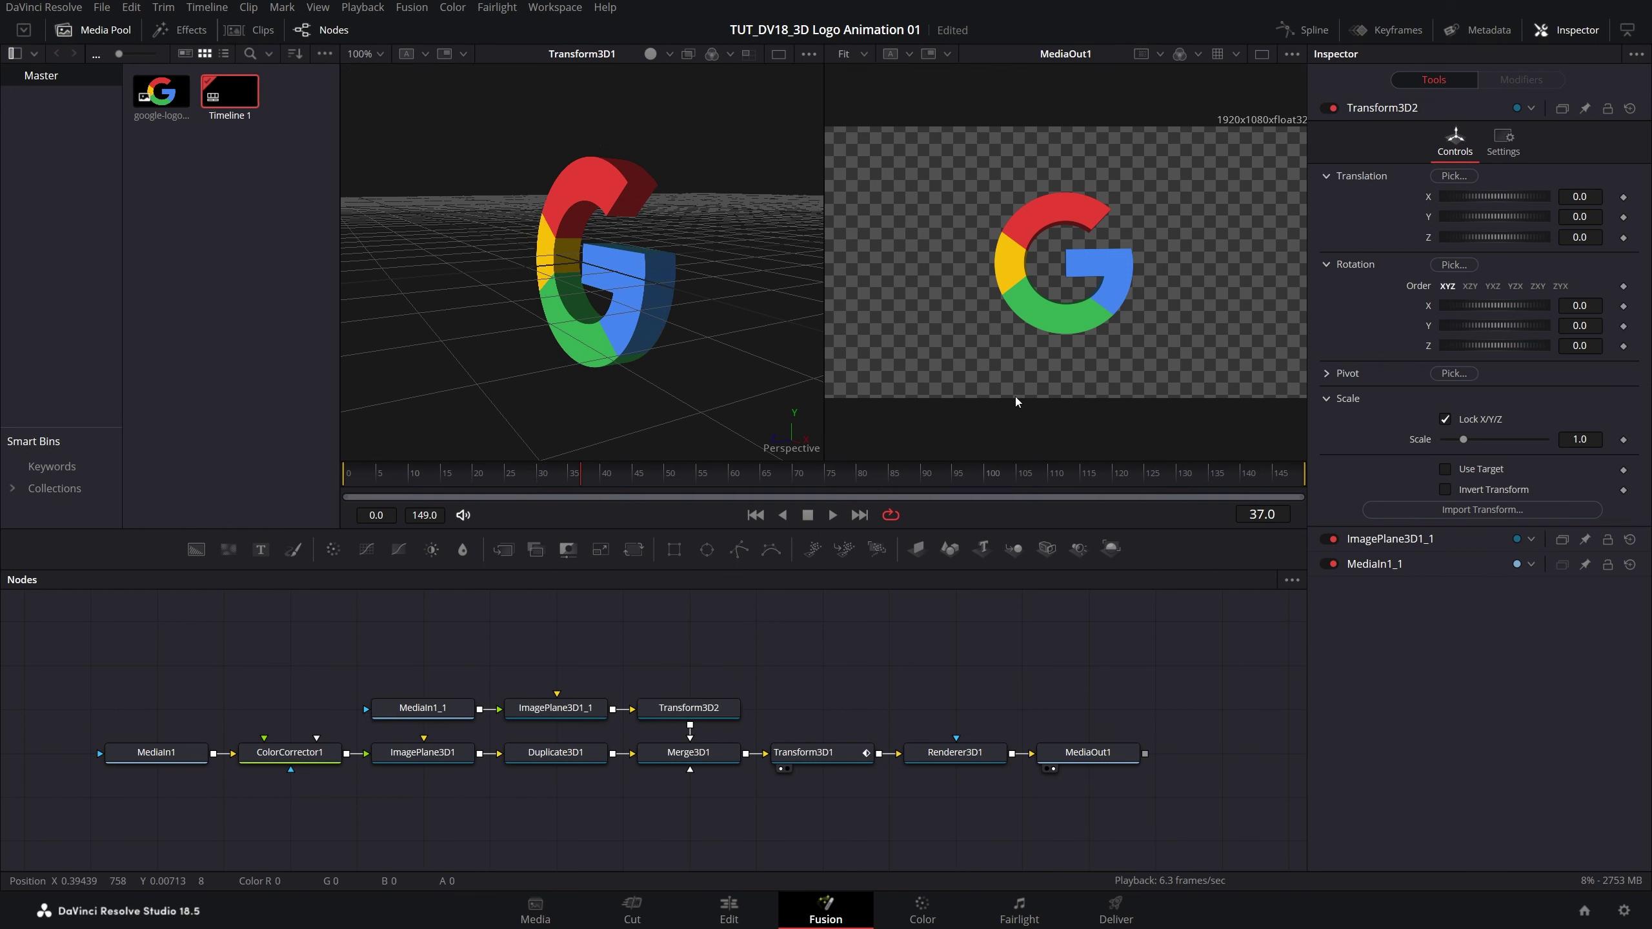
click(972, 757)
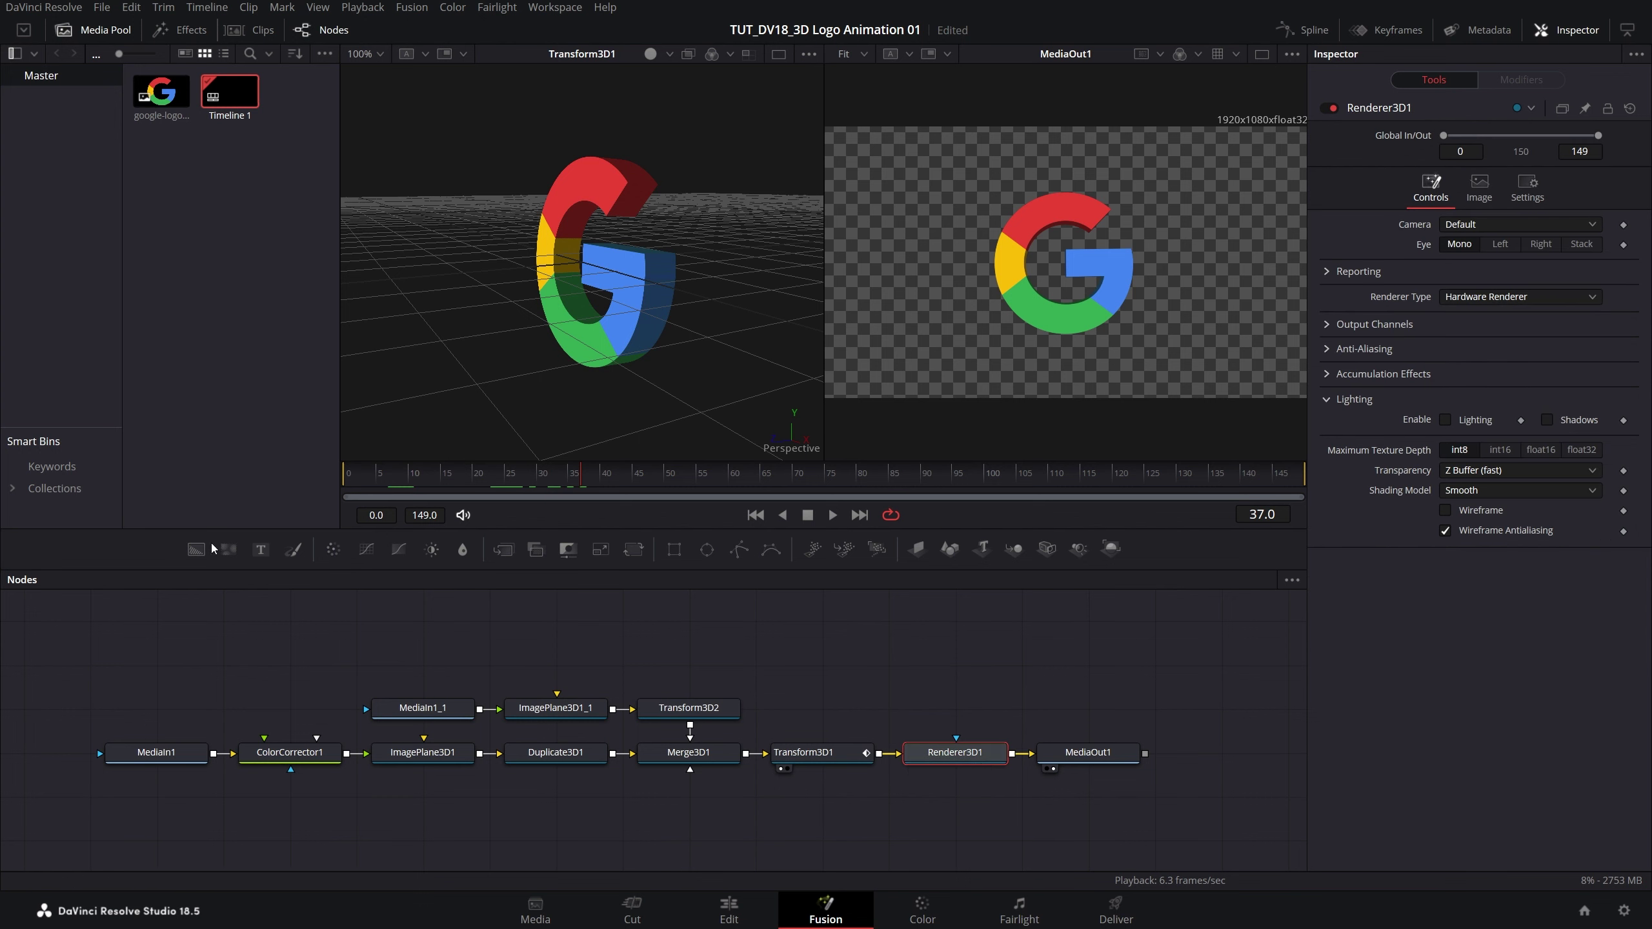
click(196, 549)
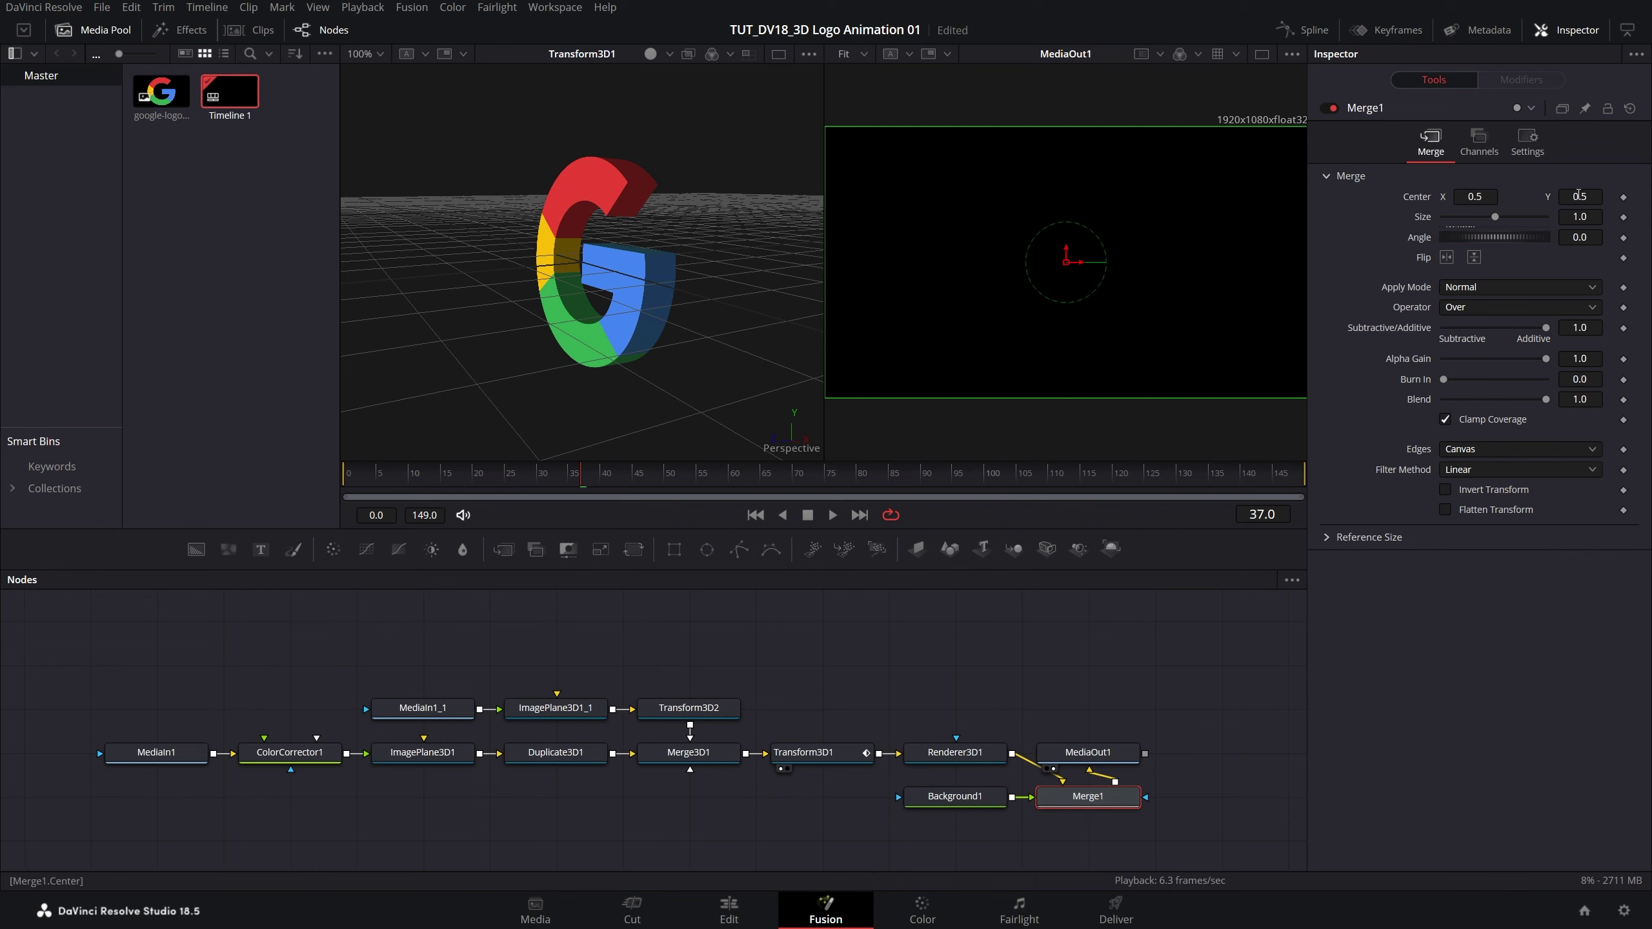
click(1464, 310)
click(1473, 490)
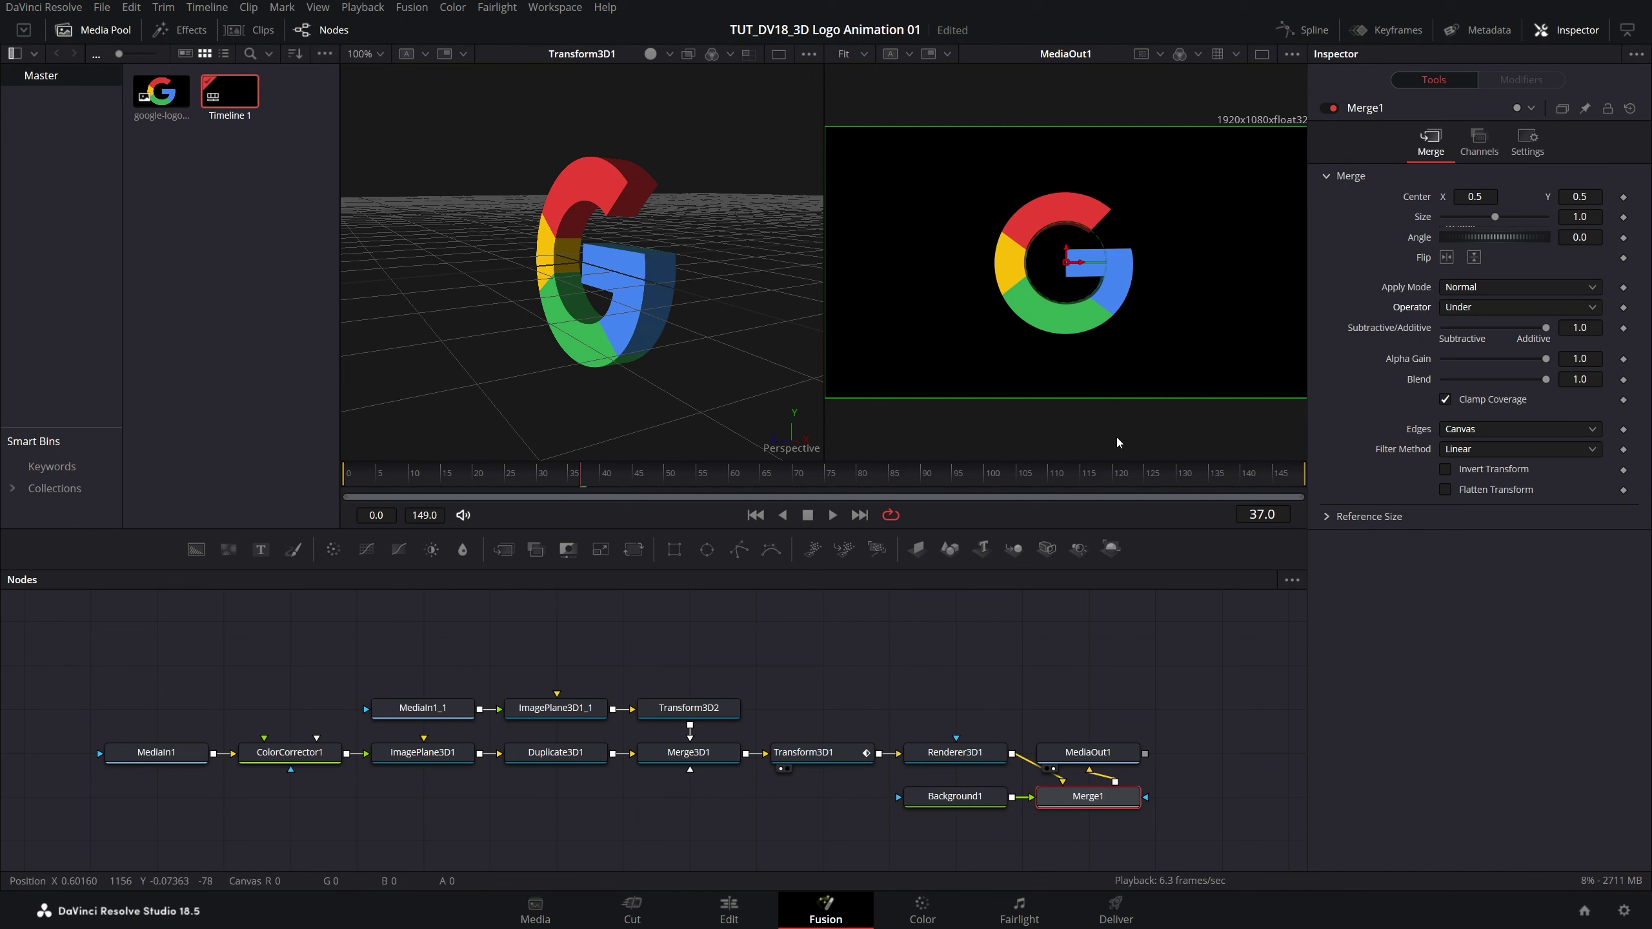
Color Background1 light gray #acacac and preview the logo at frame 11.
click(945, 802)
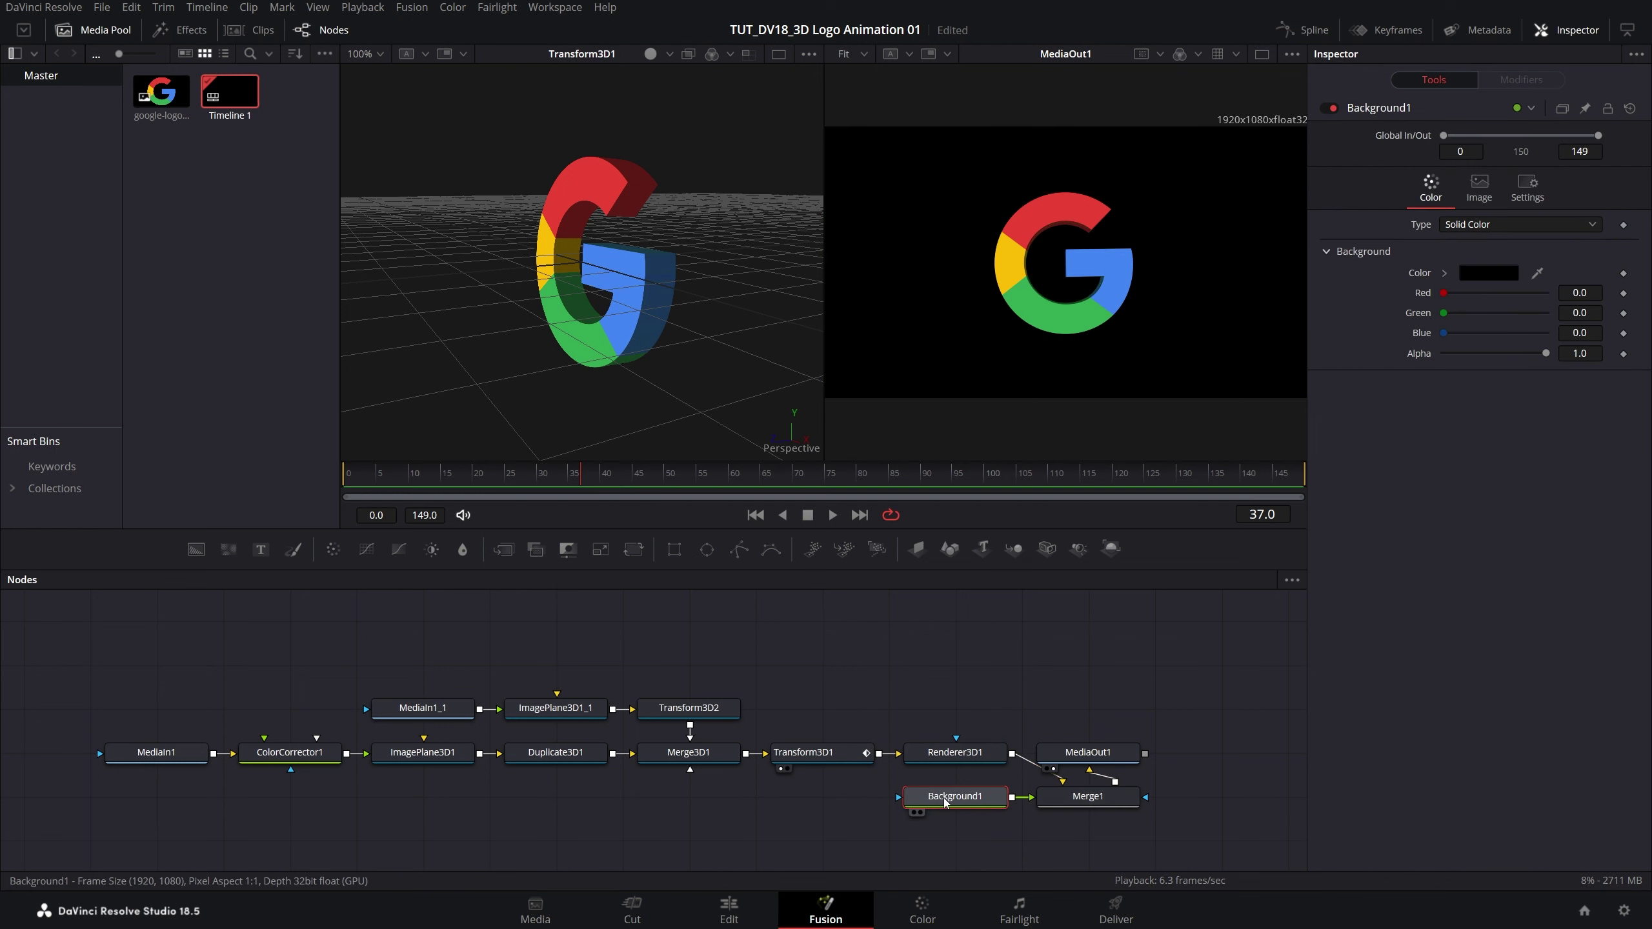
click(1487, 274)
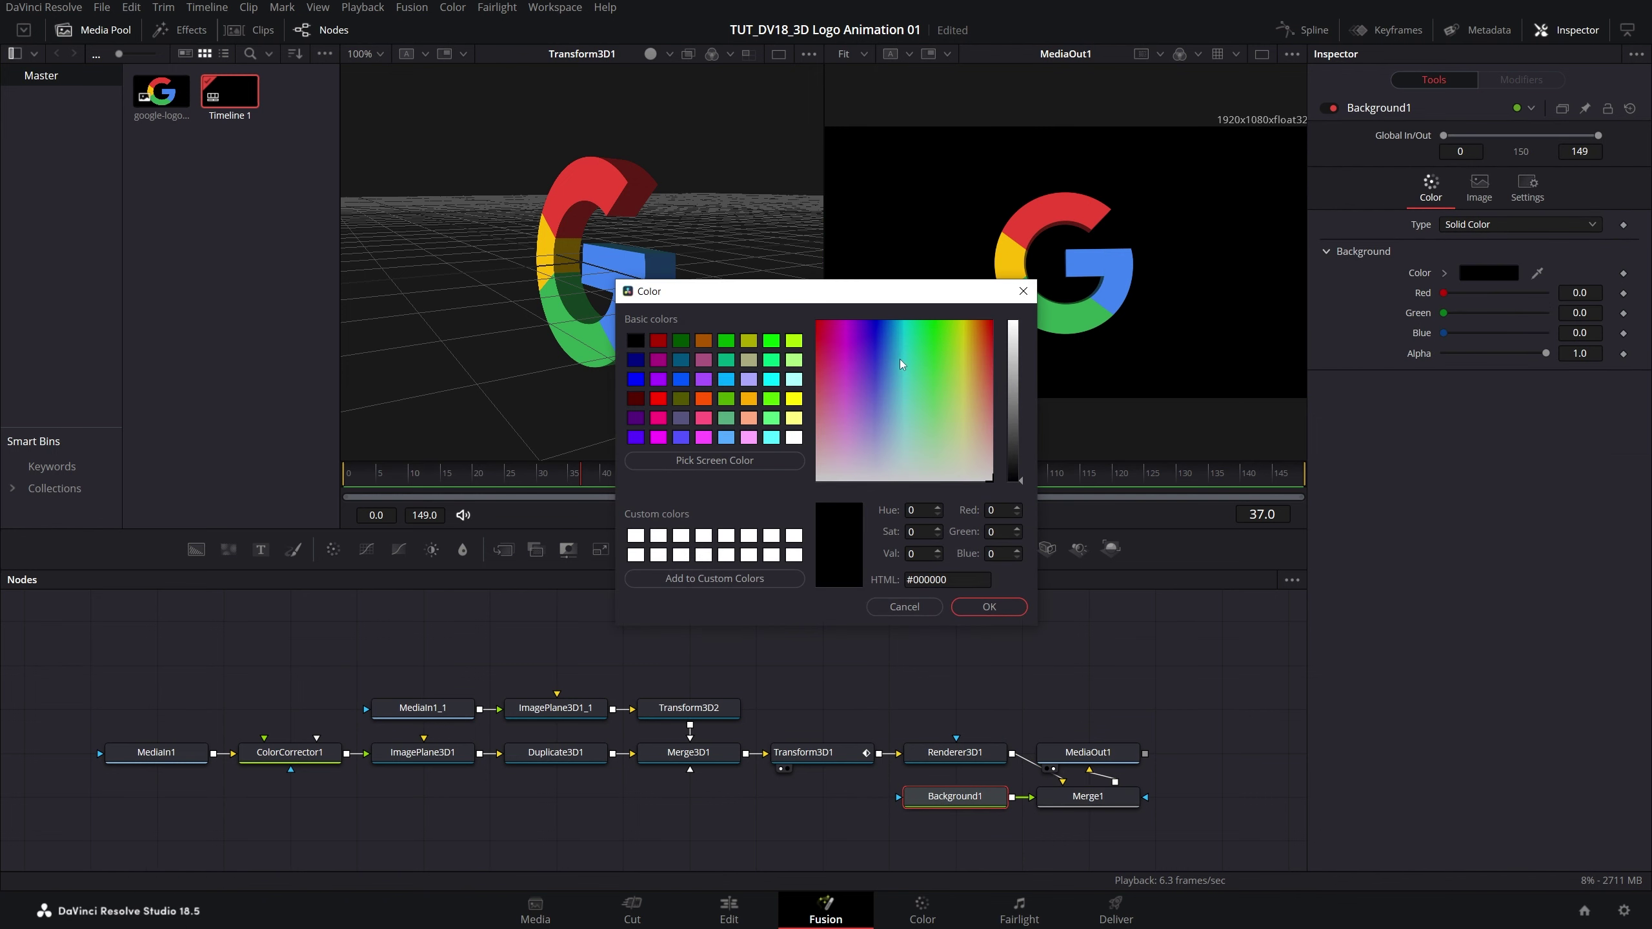
drag(1018, 414, 1025, 379)
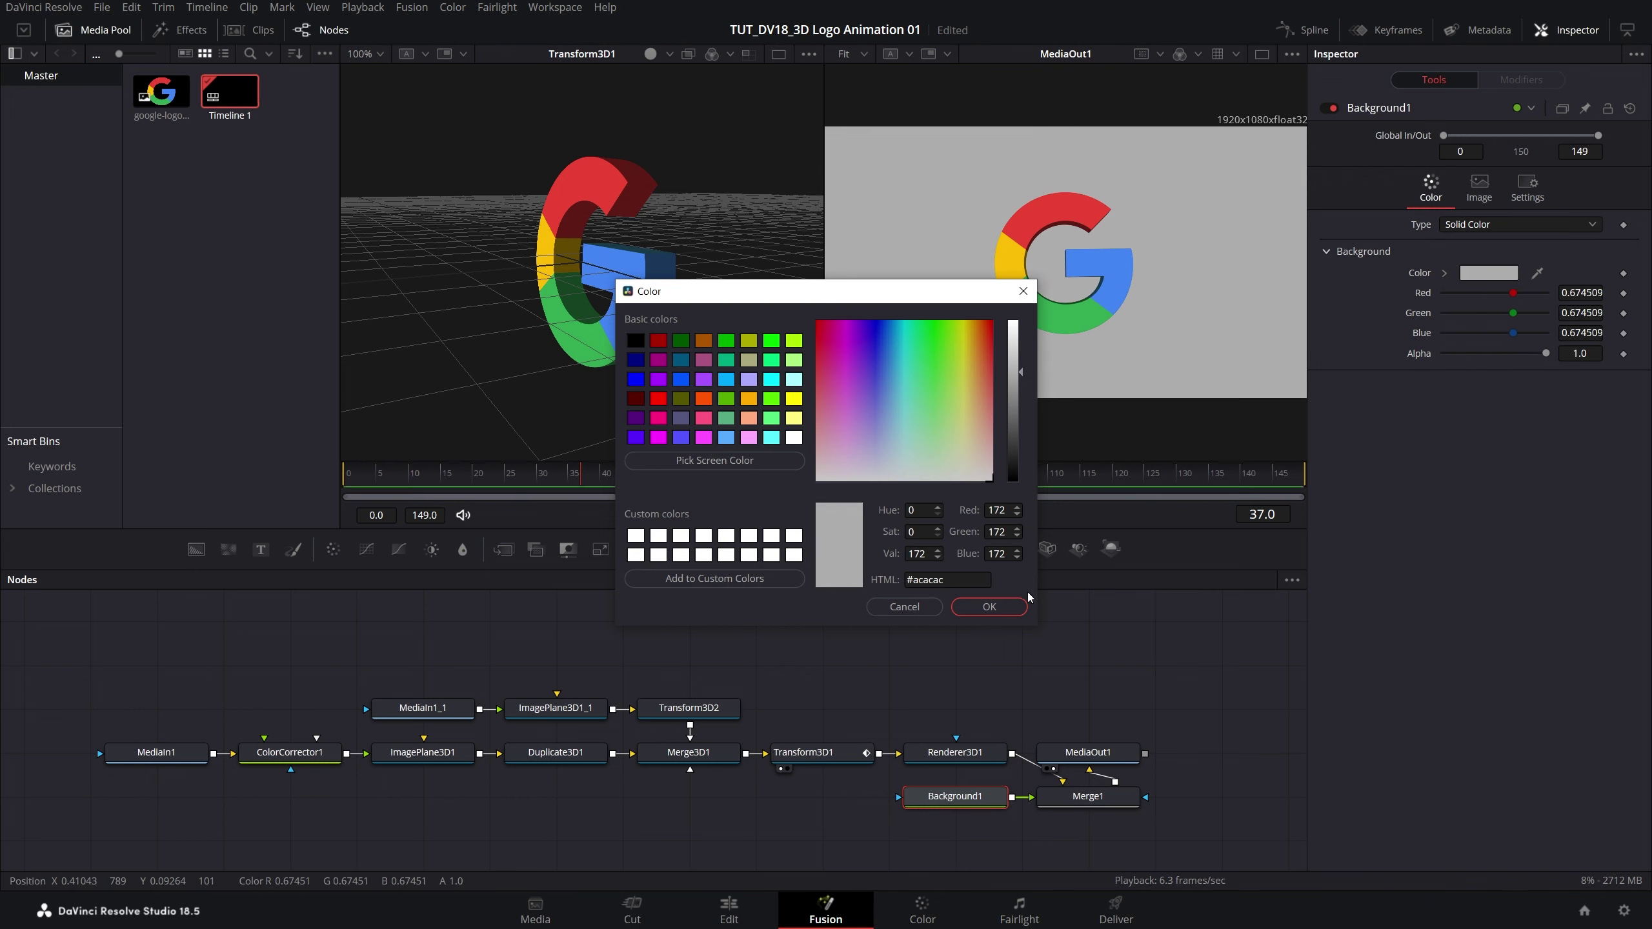
click(989, 607)
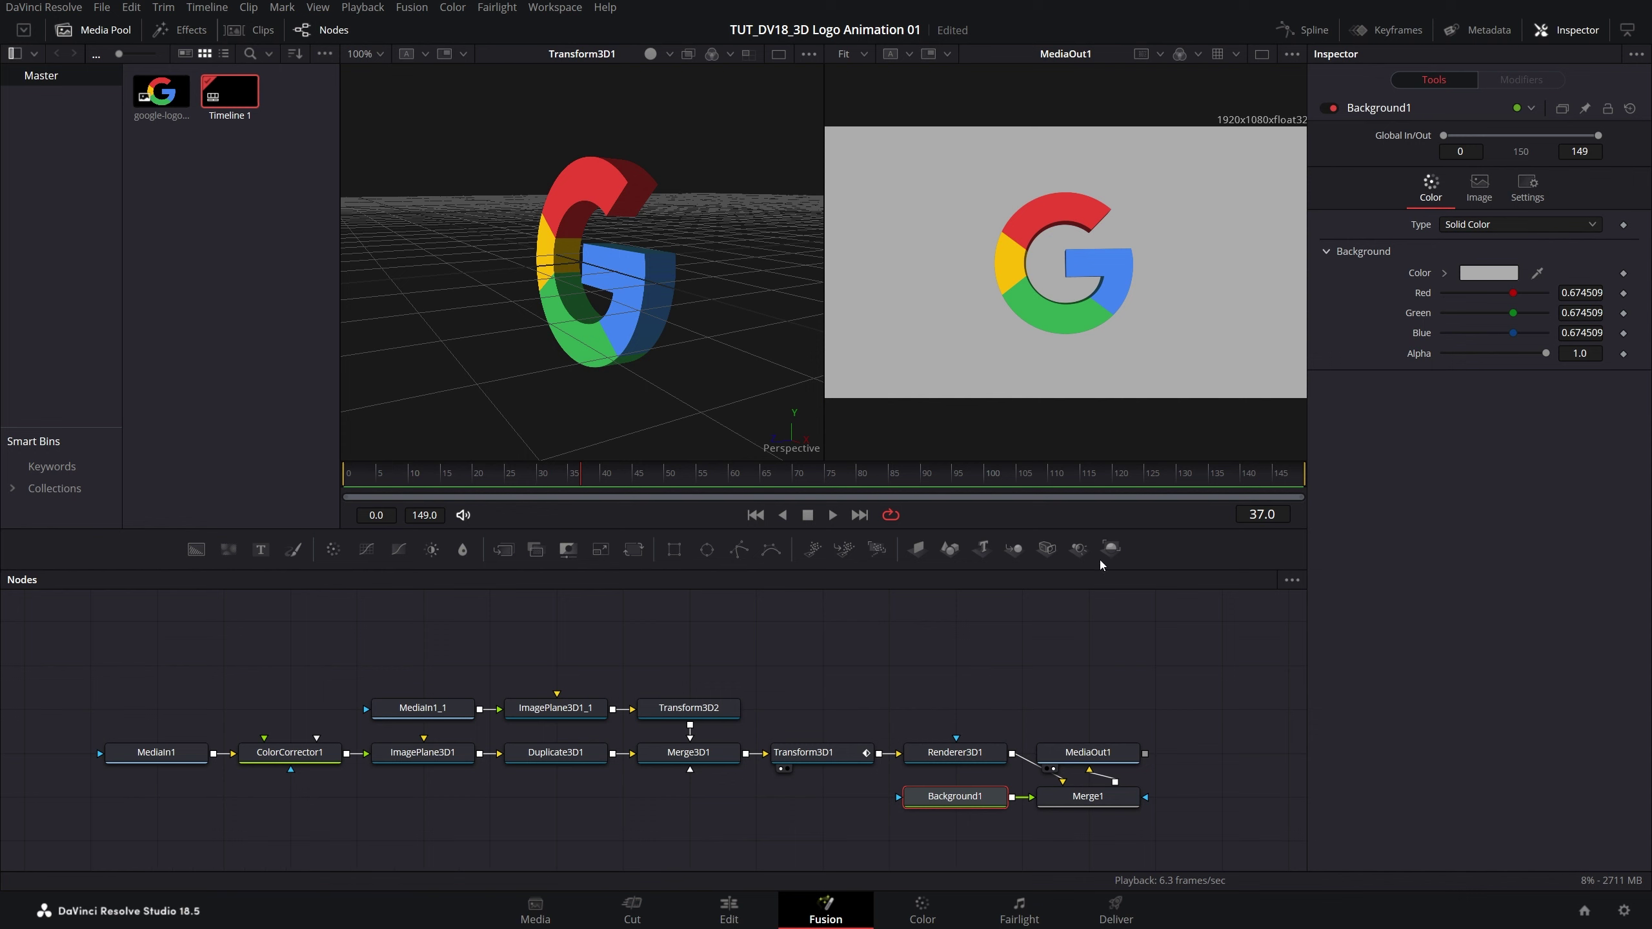
click(420, 475)
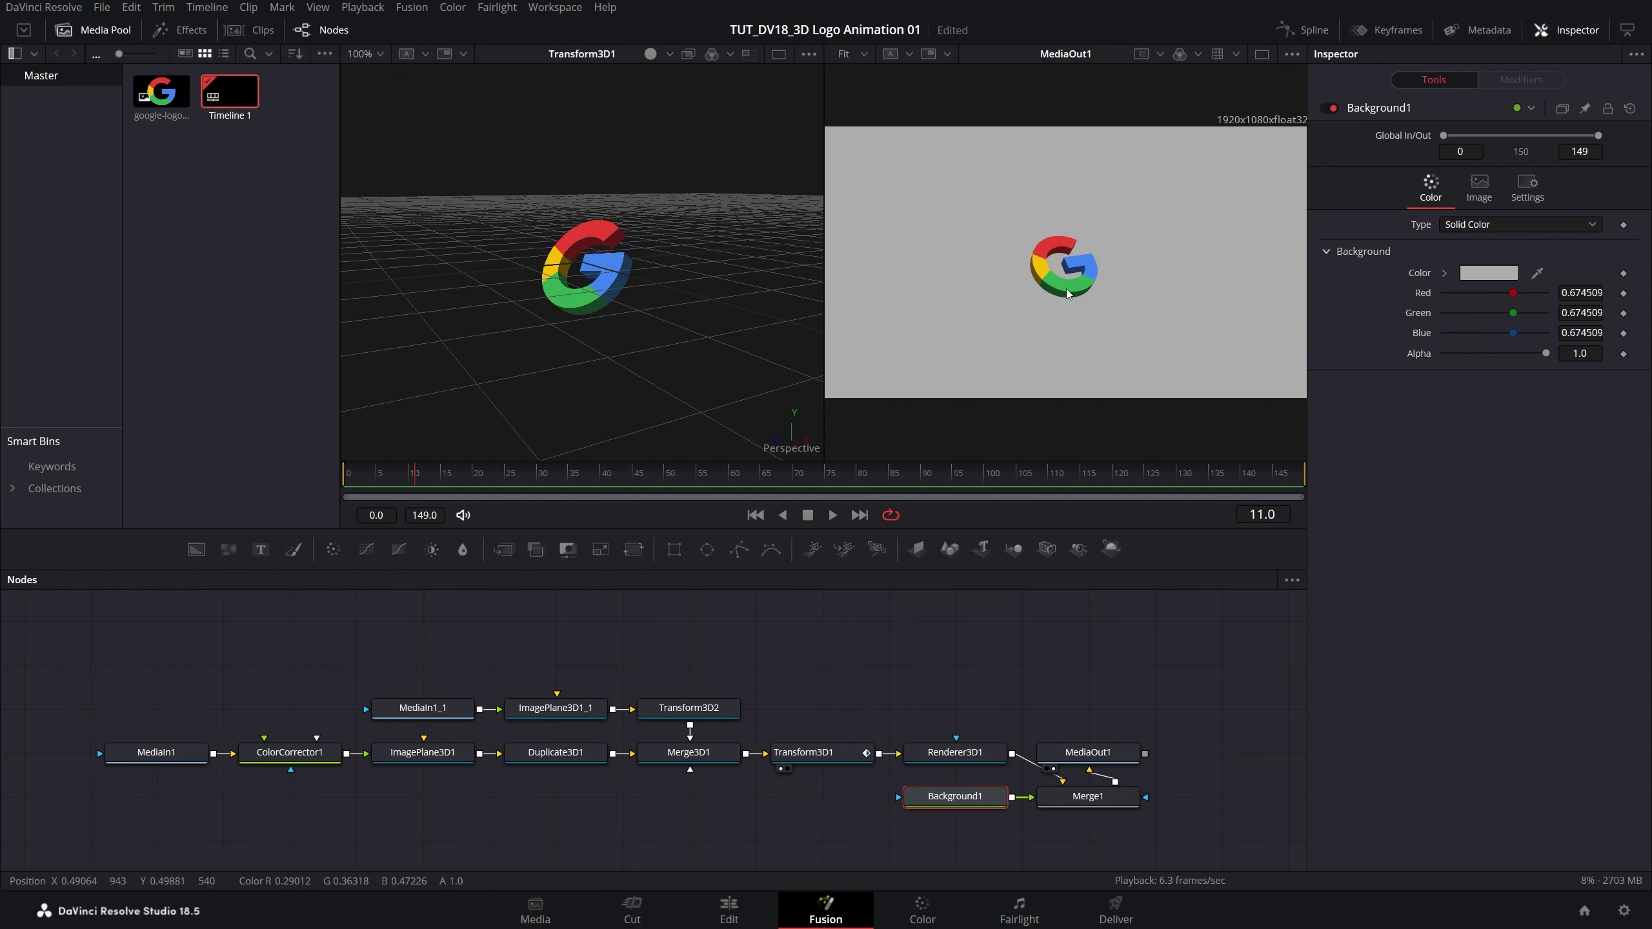
Tidy the node graph, moving Merge1 into the main row with Background1 above it.
scroll(1074, 321, up, 5)
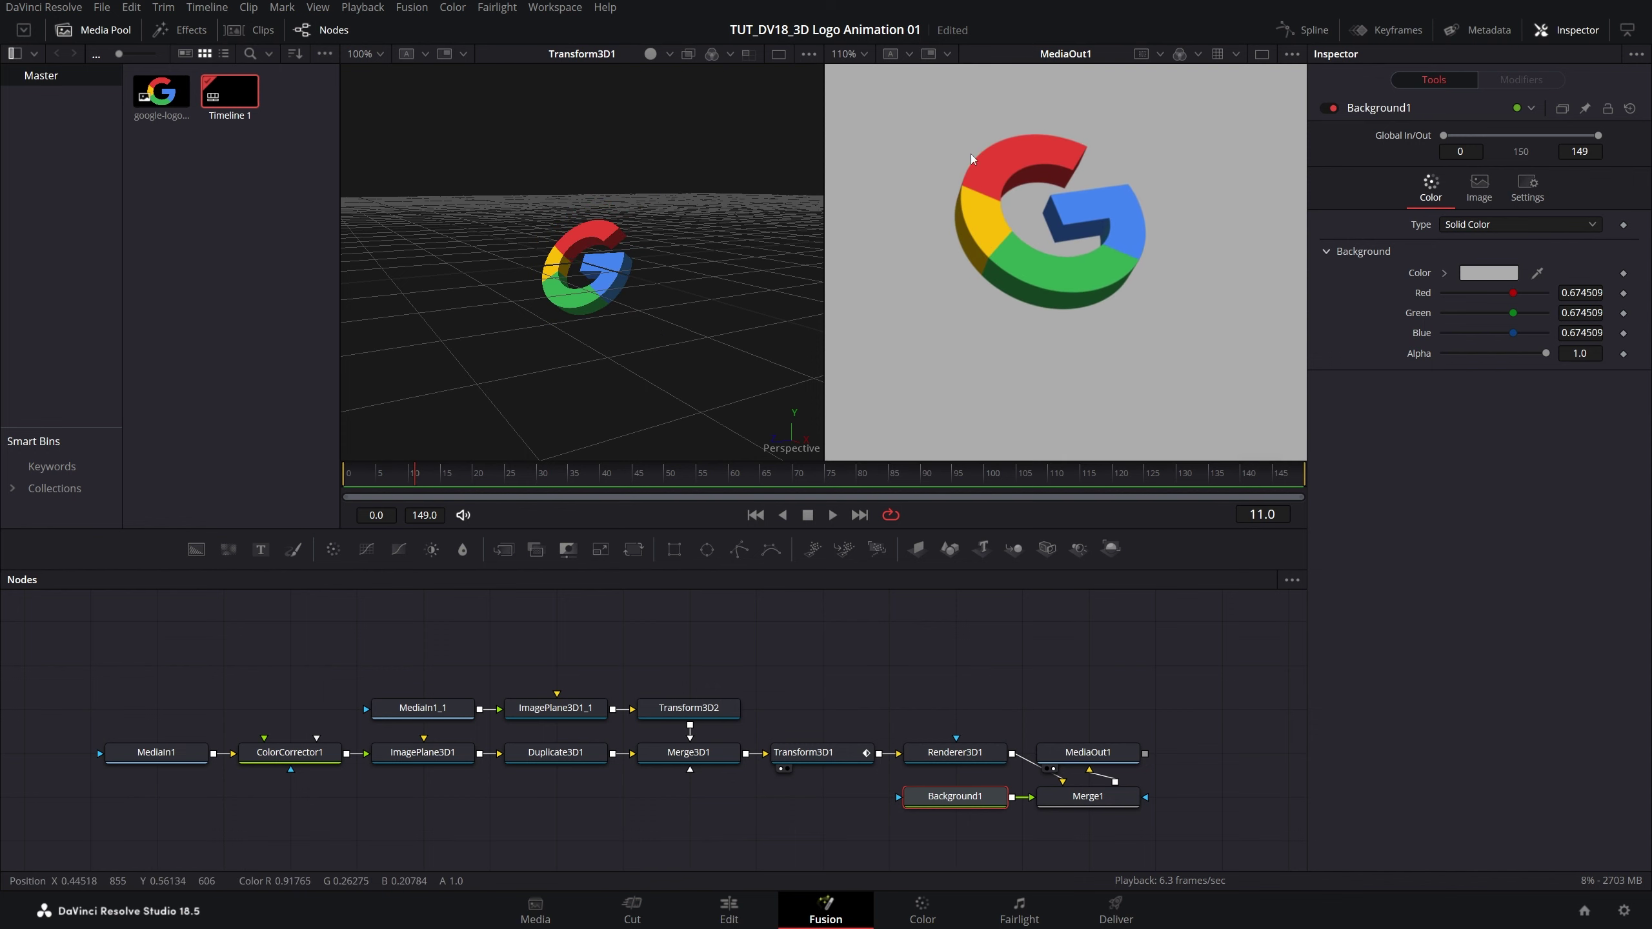
scroll(973, 250, down, 3)
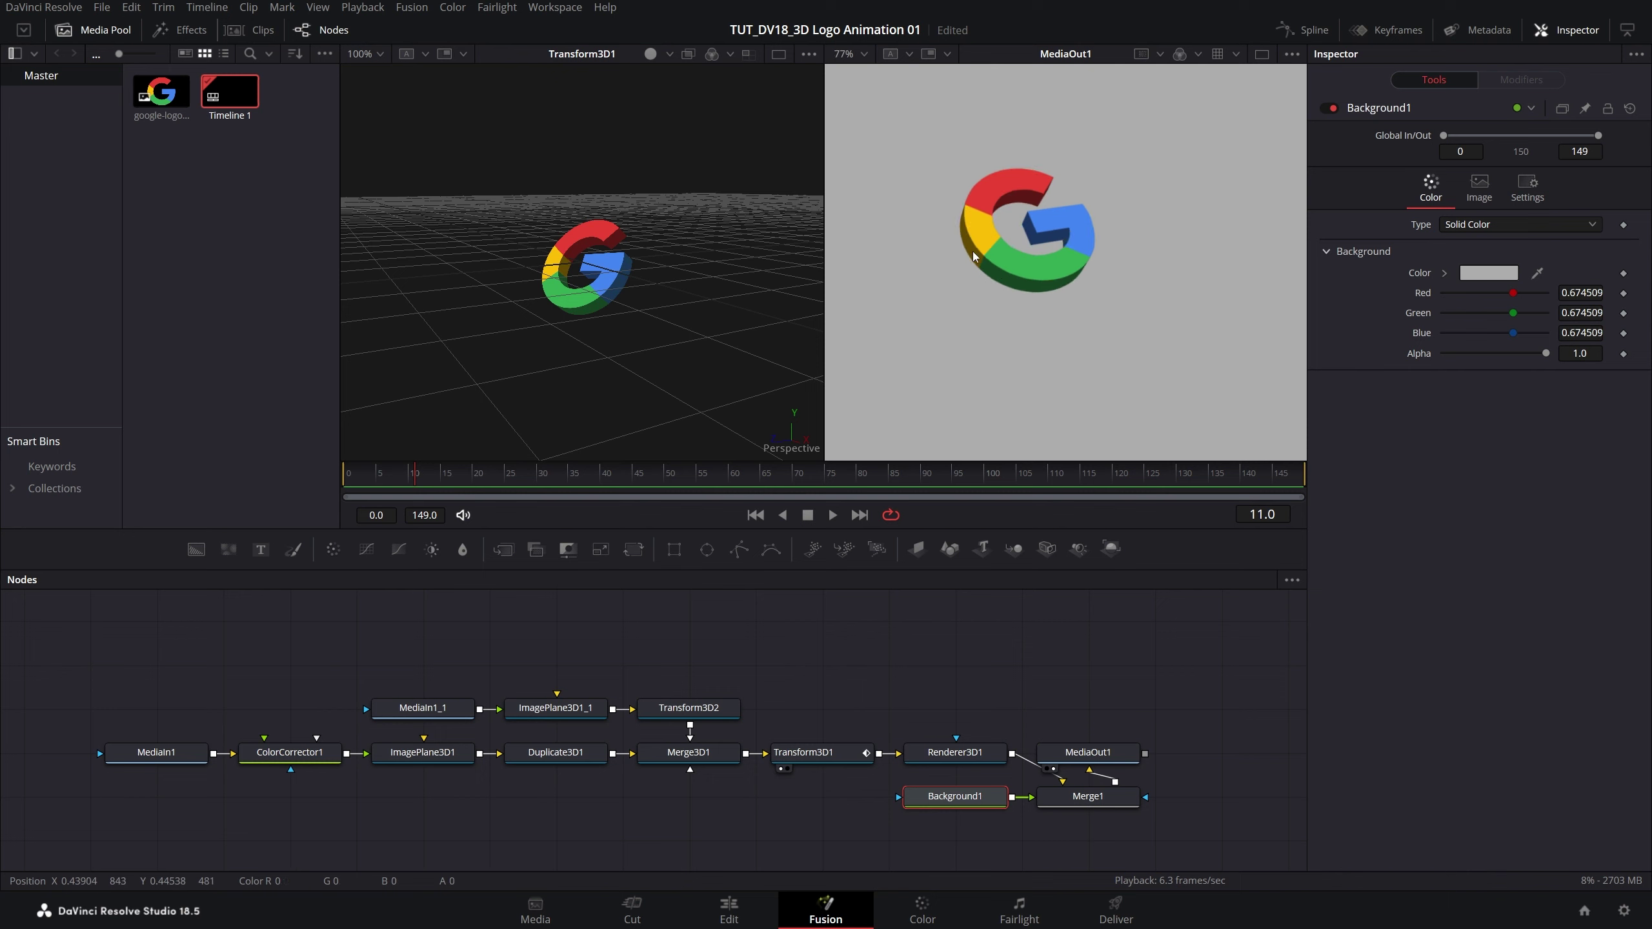
key(ctrl+f)
mouse_move(1087, 758)
mouse_down()
mouse_move(979, 747)
mouse_move(1111, 747)
mouse_up()
drag(979, 788, 980, 744)
drag(871, 793, 1003, 661)
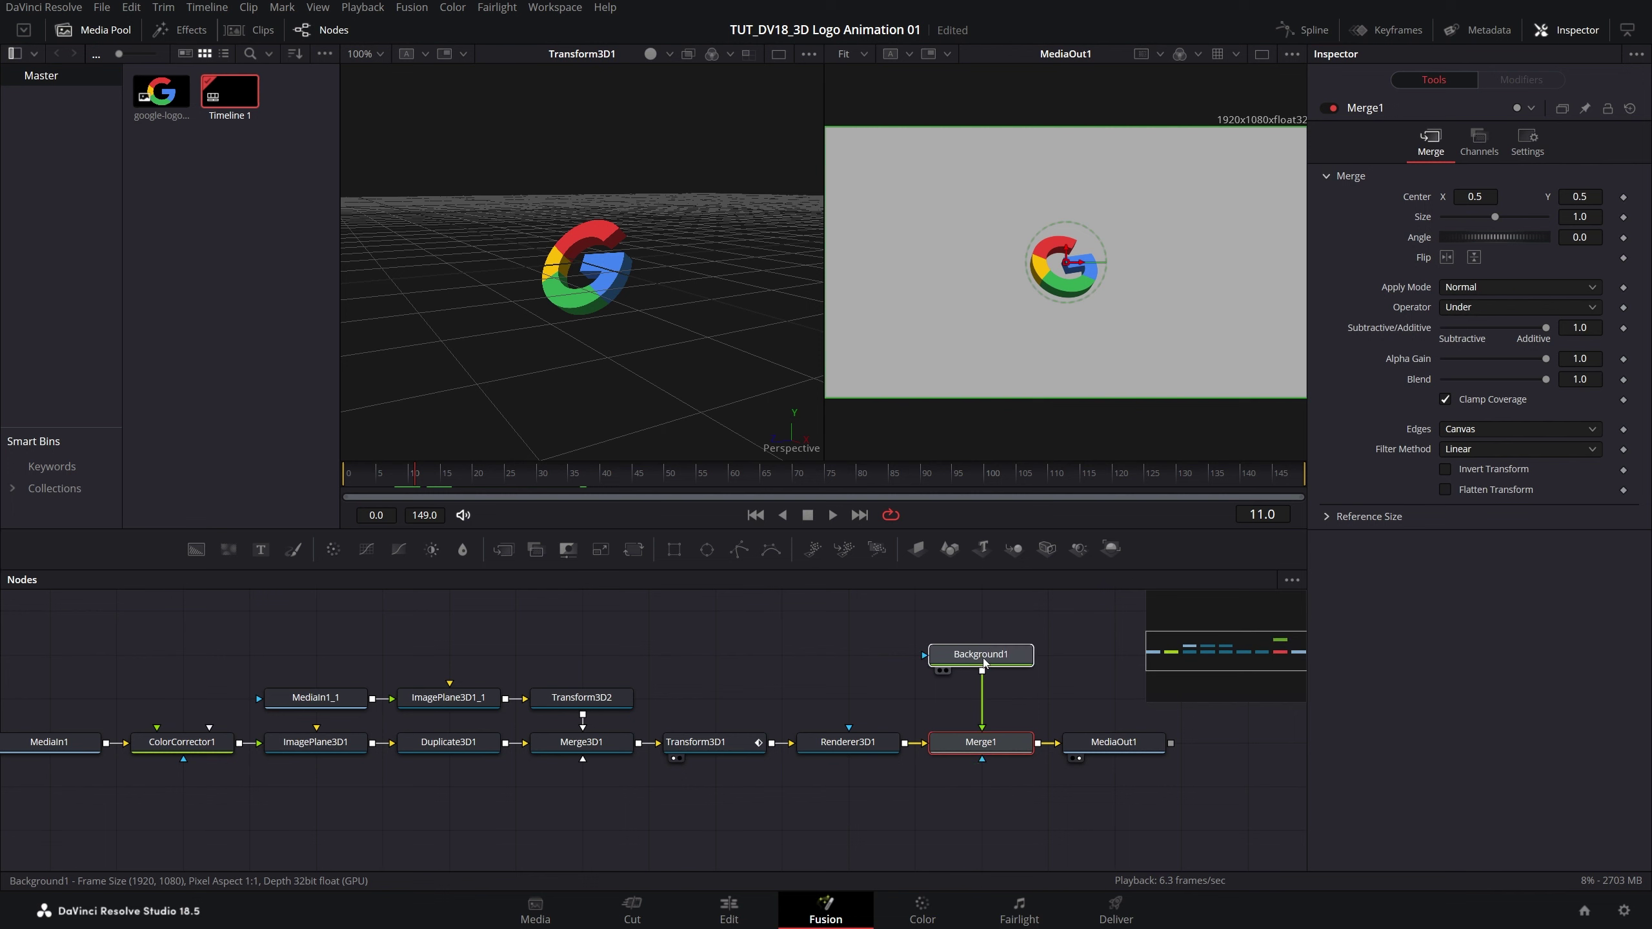
scroll(868, 725, up, 2)
Insert a Drop Shadow after Renderer3D1 with Drop Distance reduced to 0.0142.
click(883, 776)
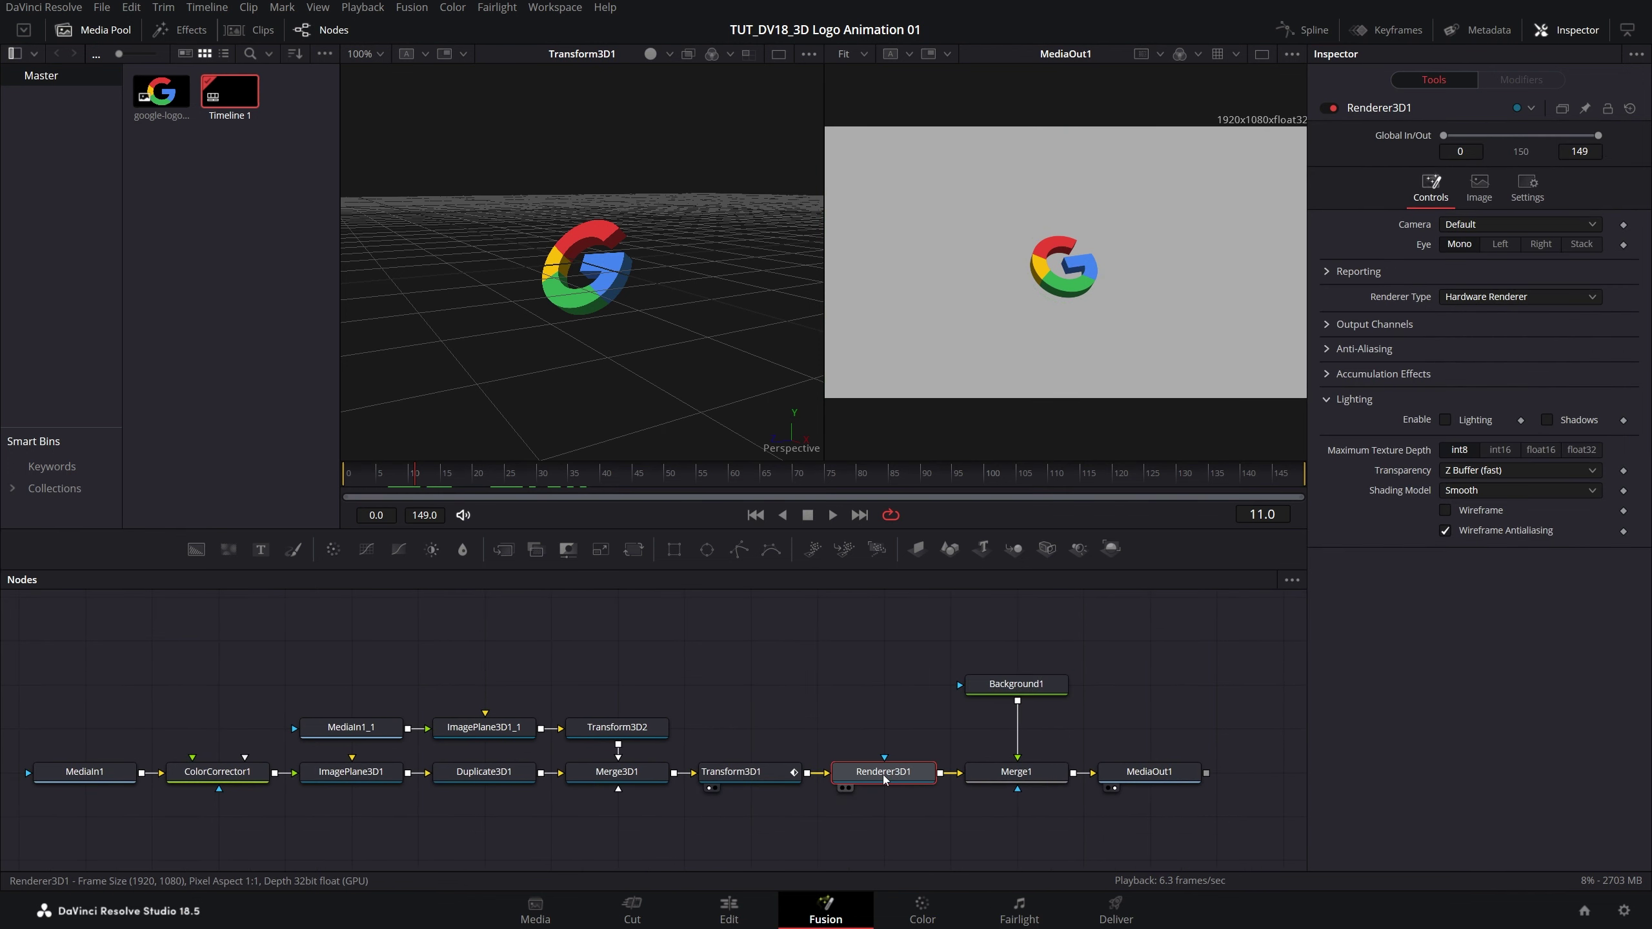
key(ctrl+space)
text(Color Correctordrop shadow)
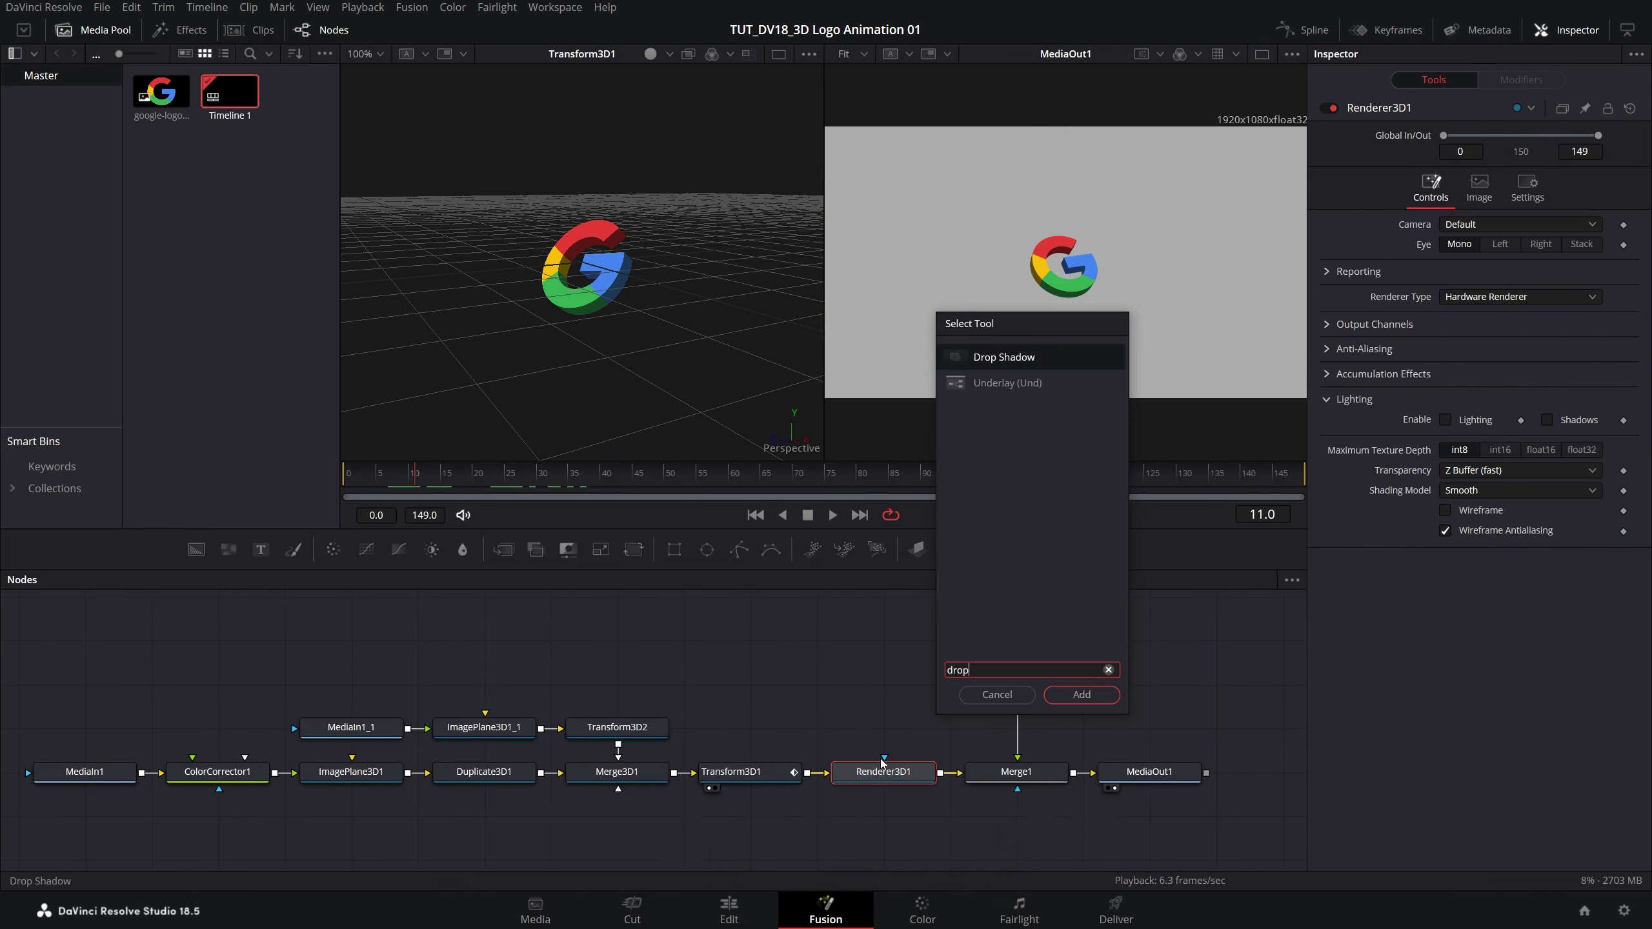
key(Return)
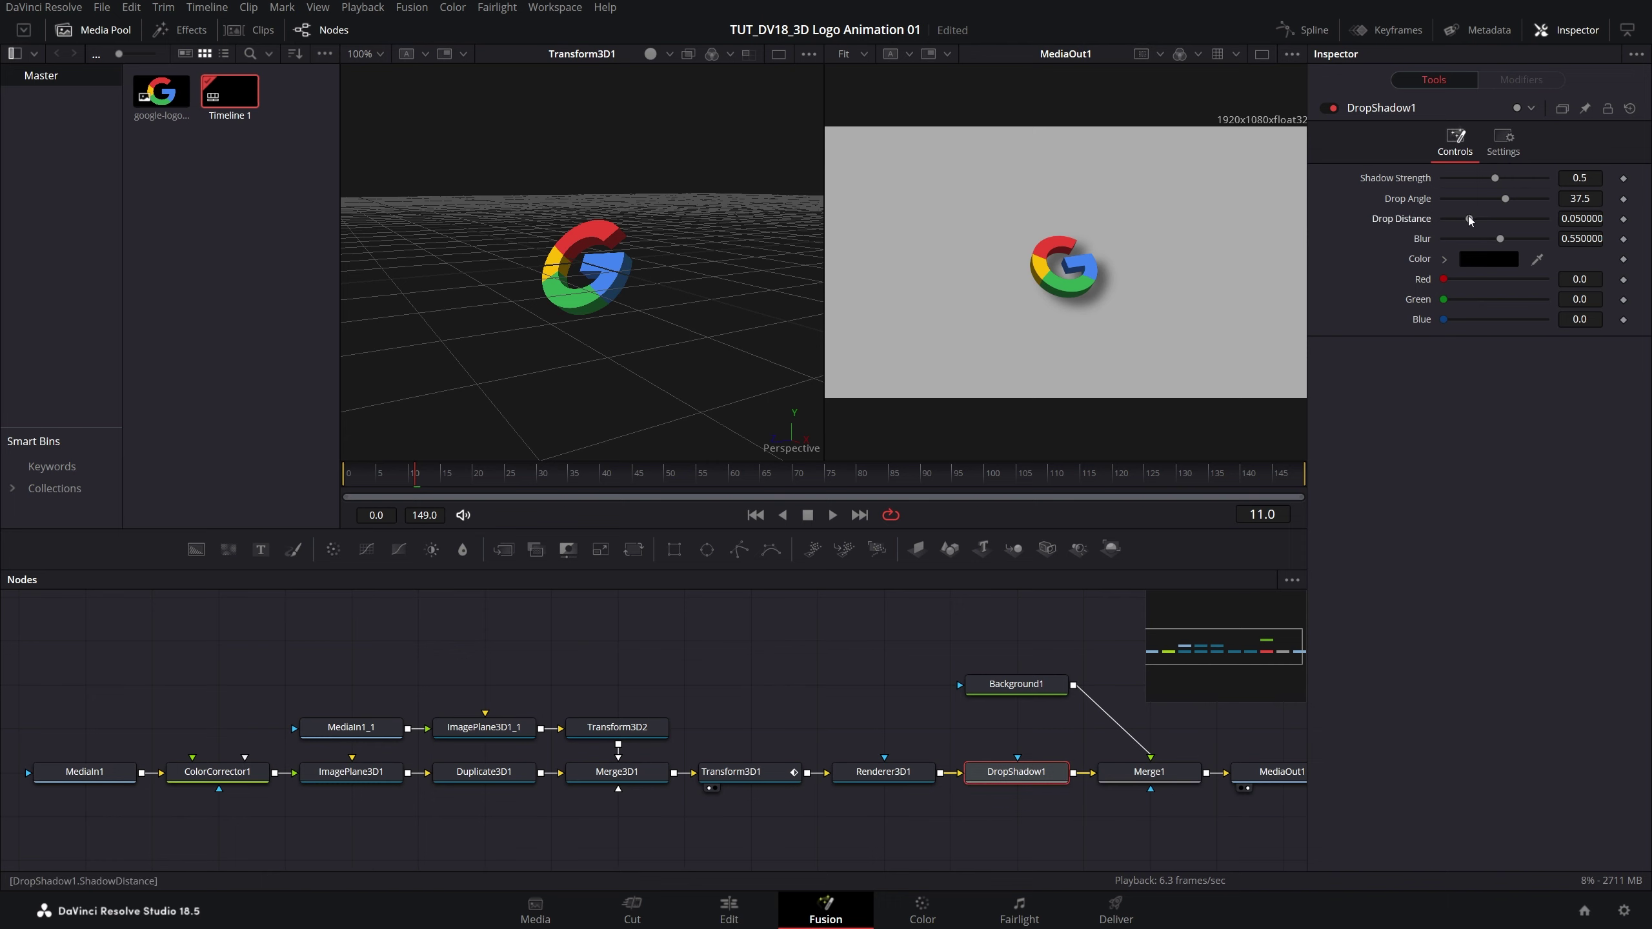
drag(1469, 218, 1452, 222)
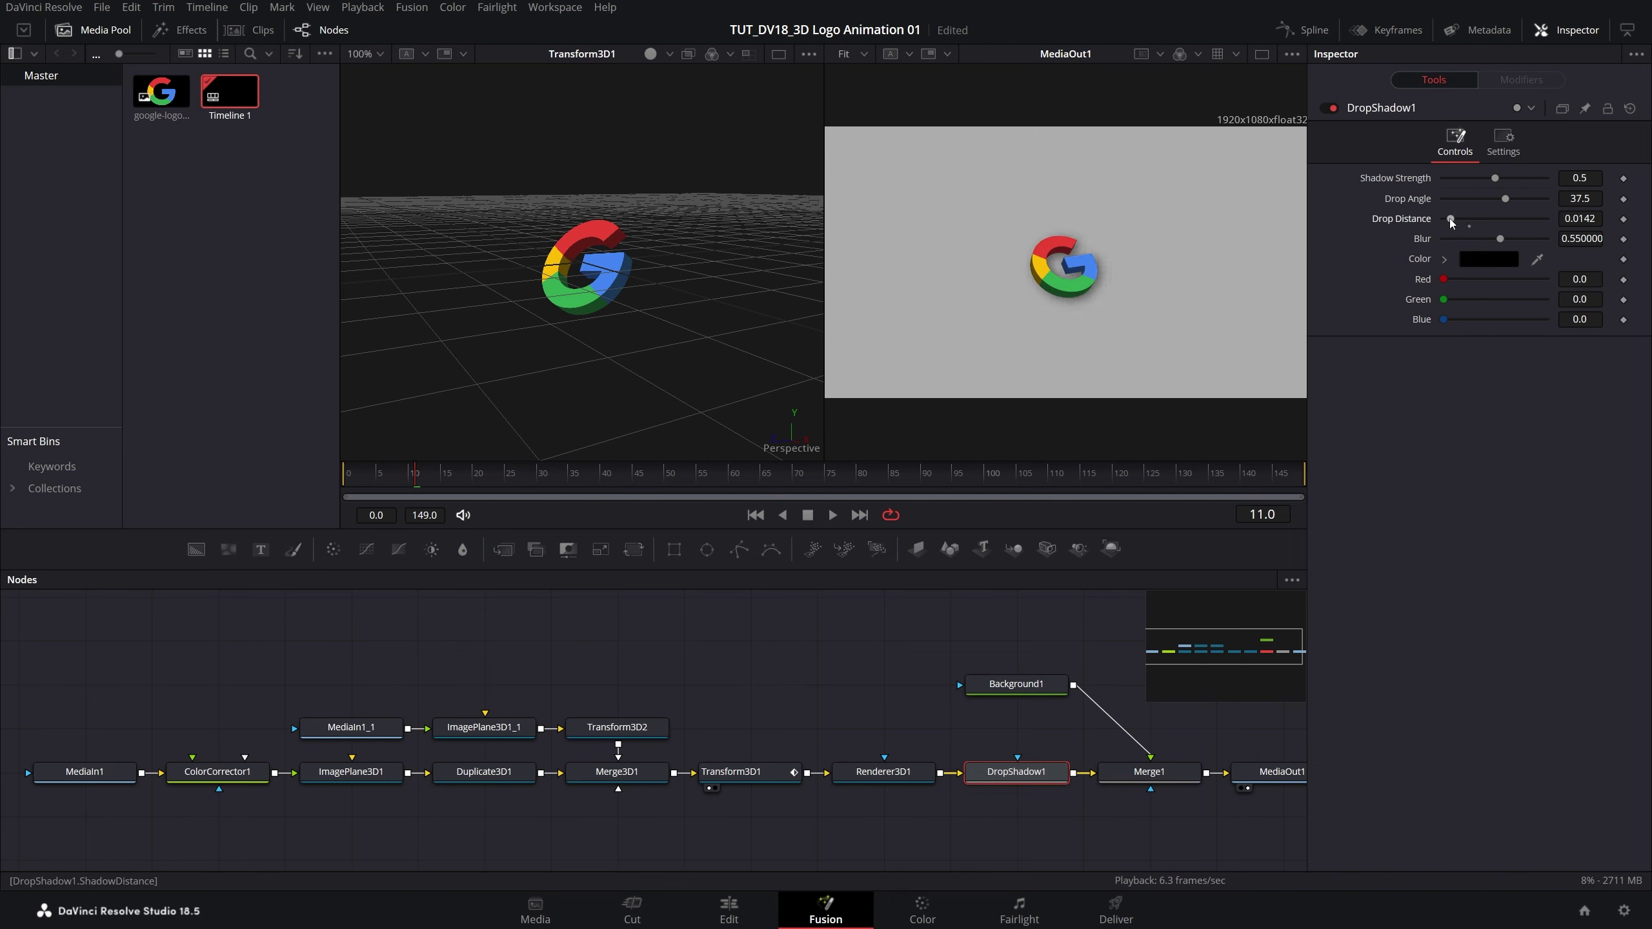
click(1329, 108)
click(1329, 108)
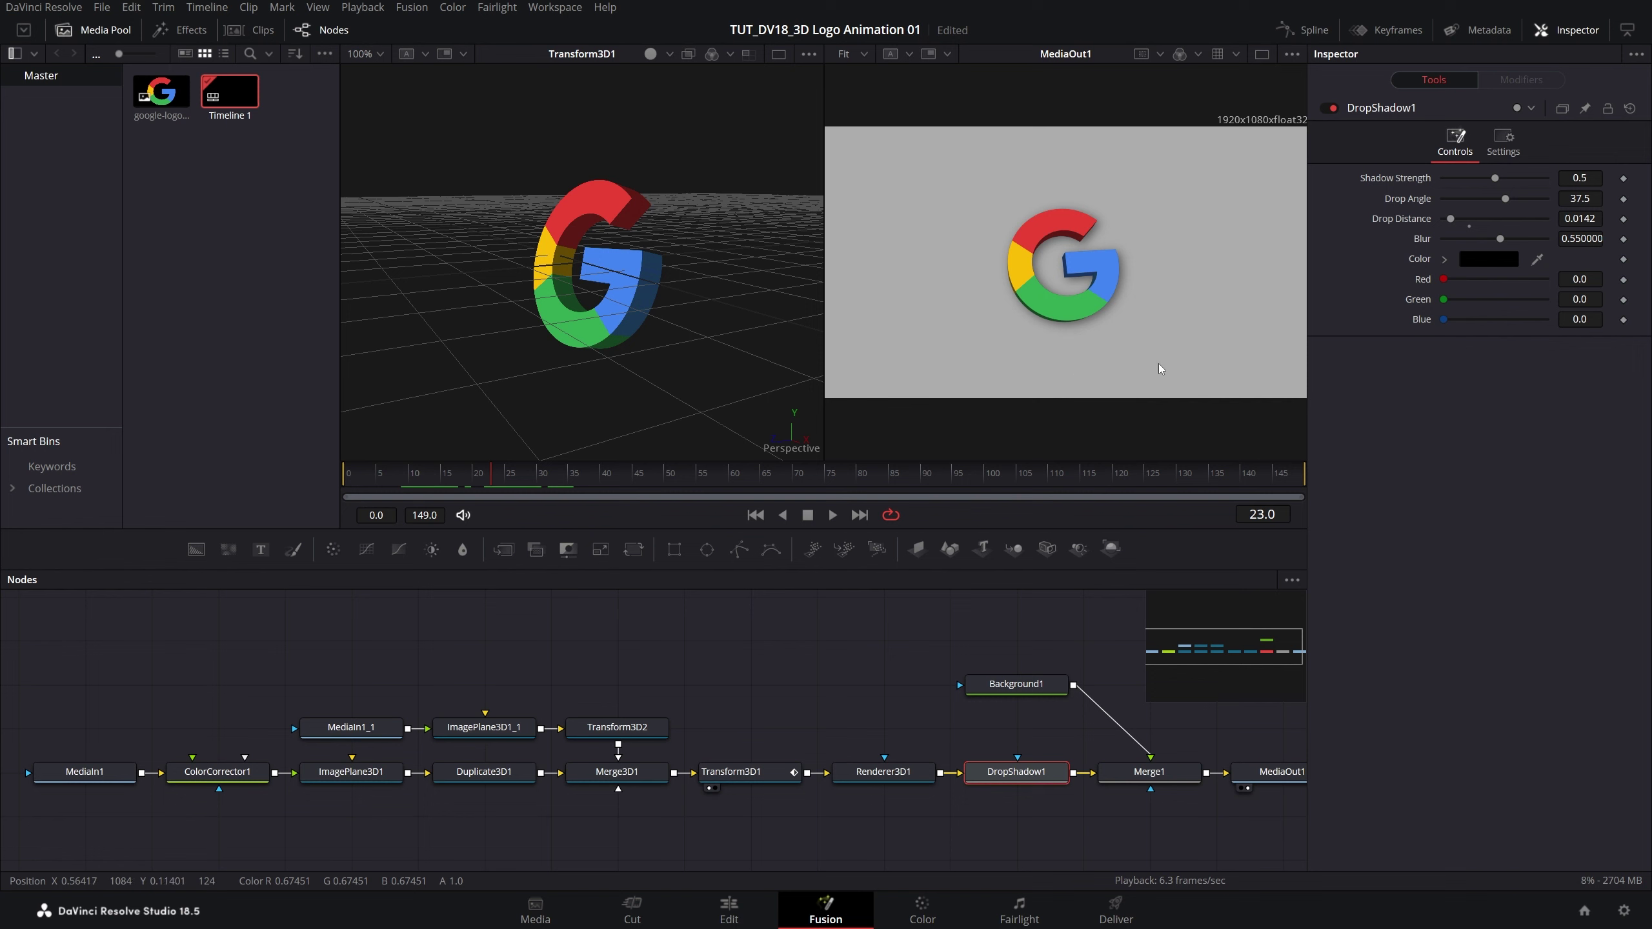
click(482, 485)
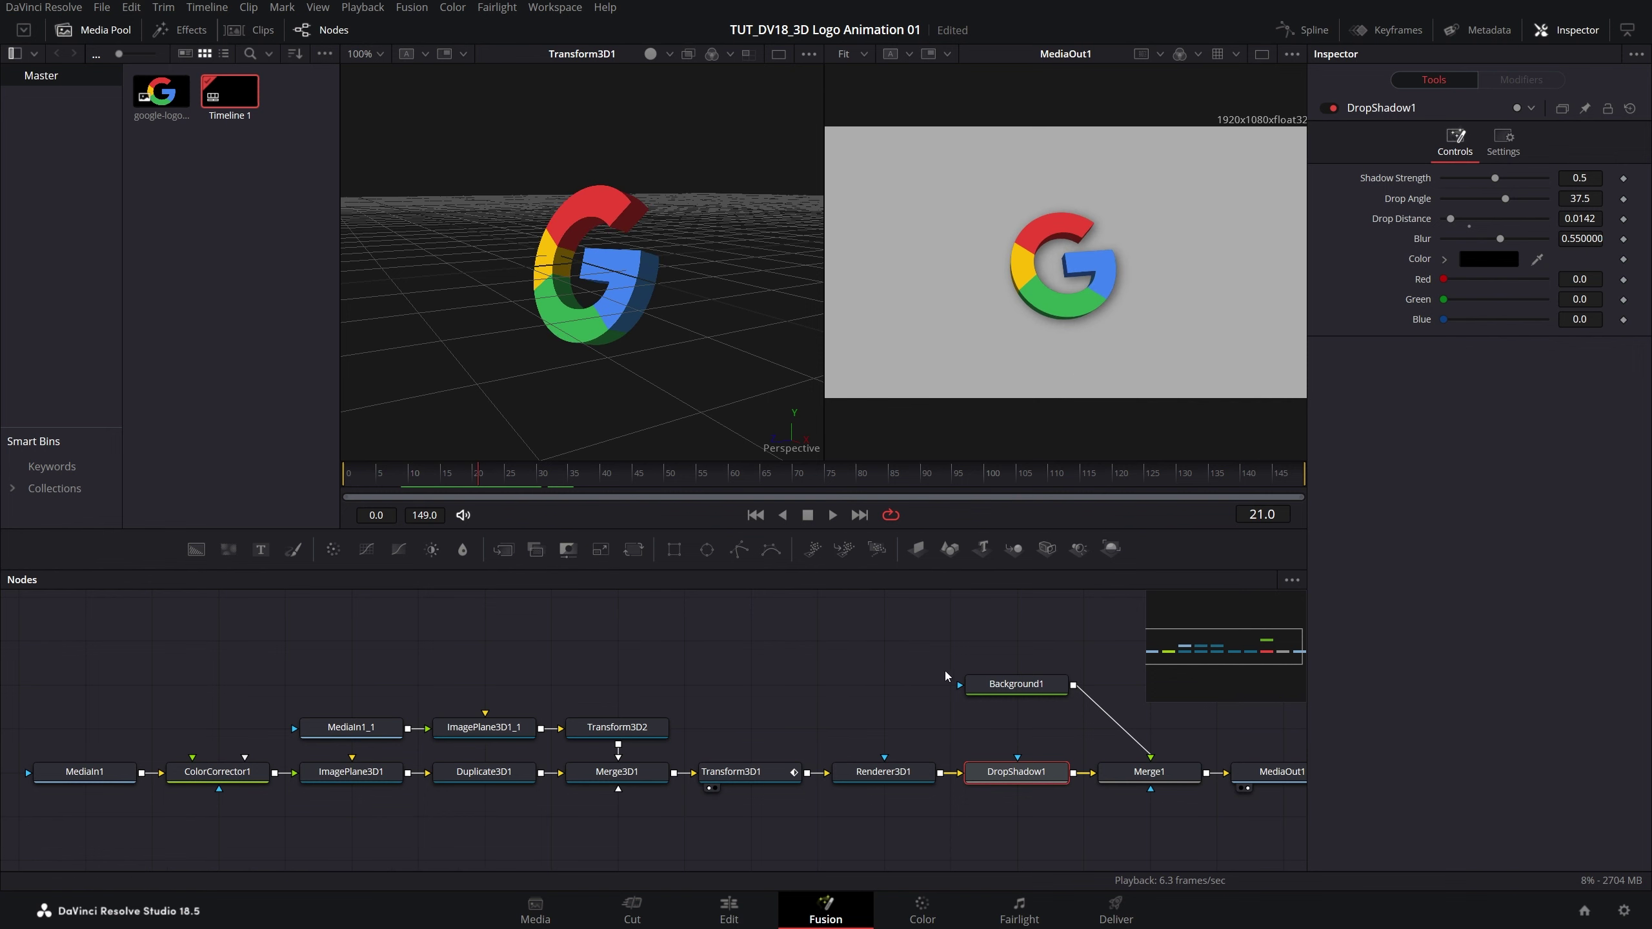
Add a Text+ node merged into the composite after Merge1.
scroll(945, 671, right, 5)
click(901, 731)
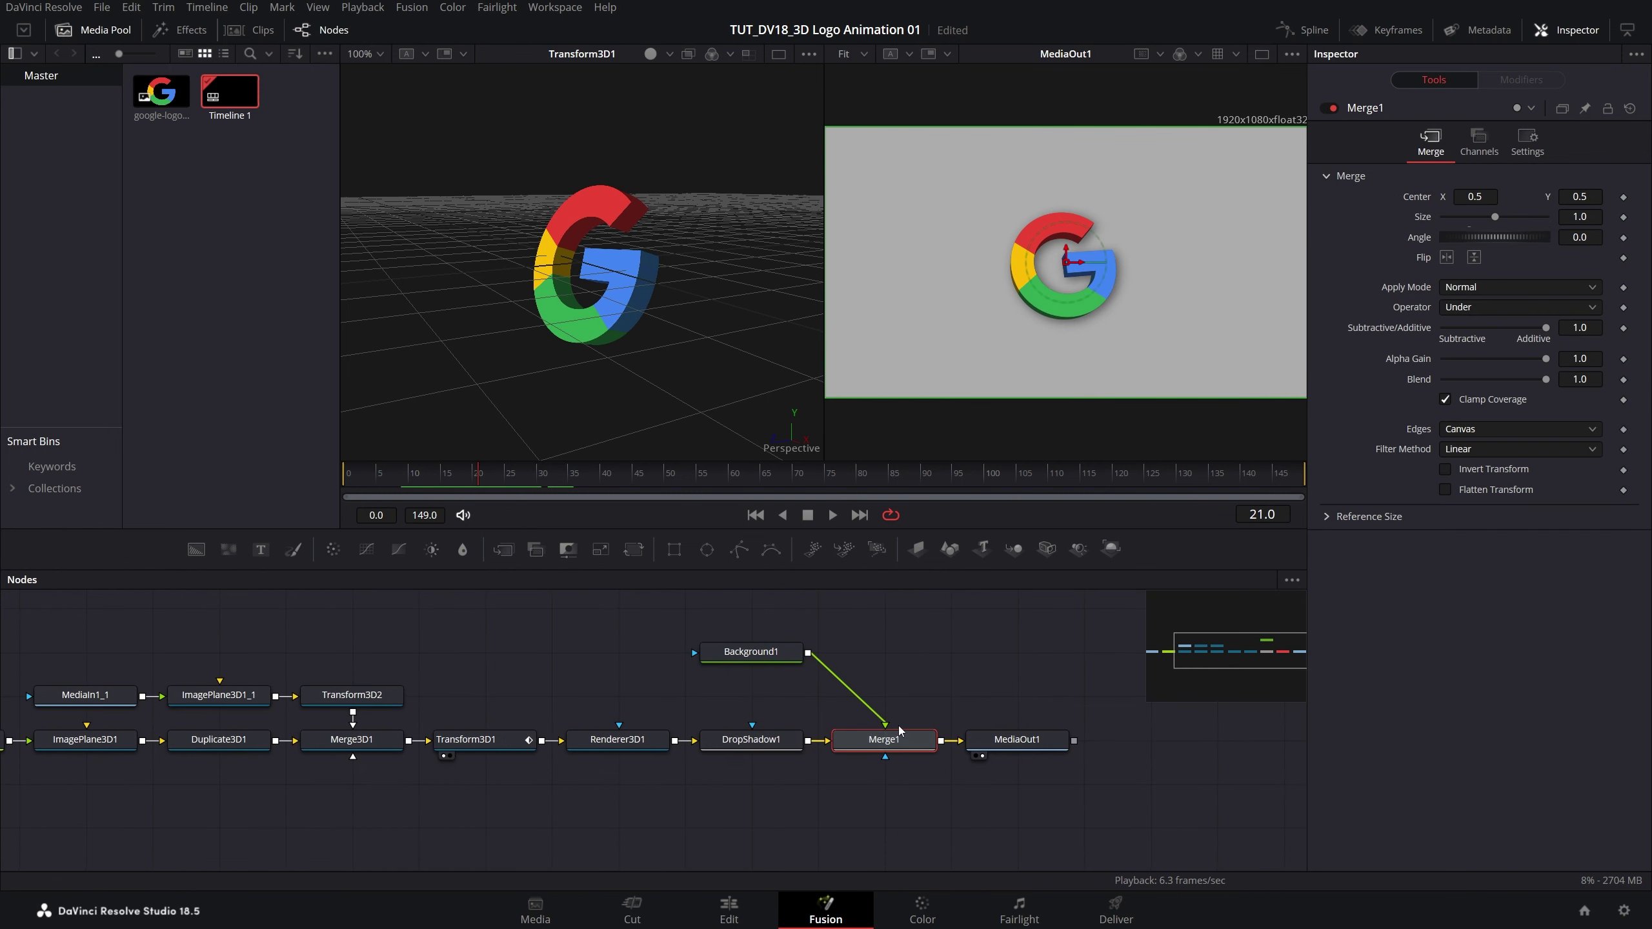
click(261, 551)
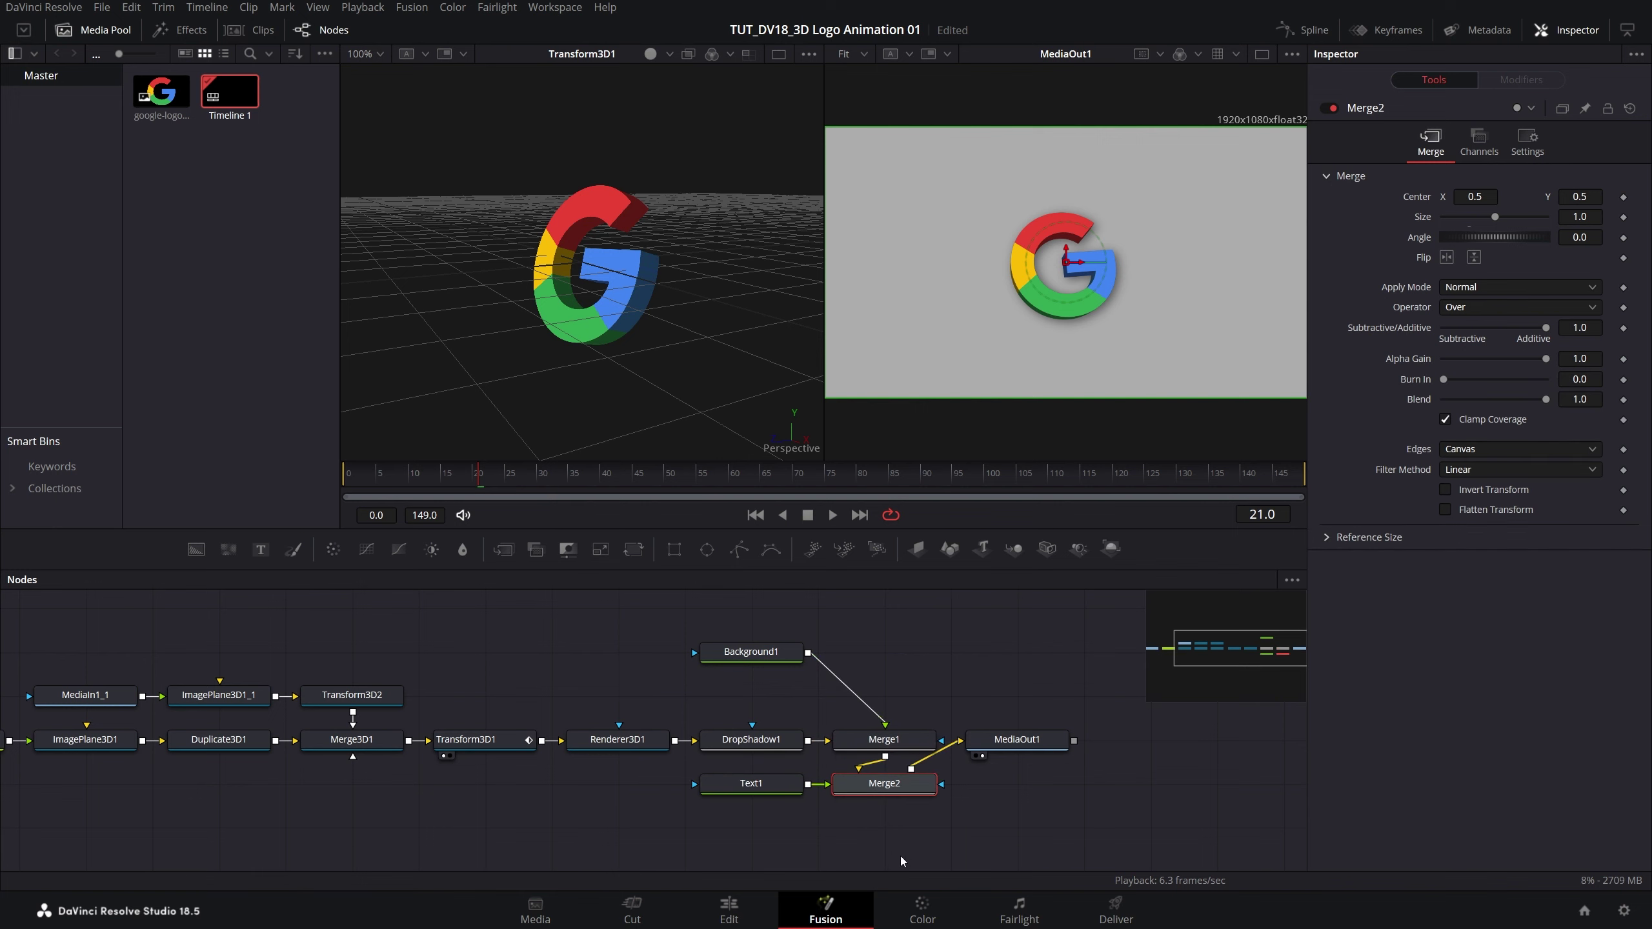
Line up the nodes: Merge2 between Merge1 and MediaOut1, Text1 above it, Background1 above Merge1.
drag(1013, 742, 1146, 742)
drag(885, 783, 1016, 740)
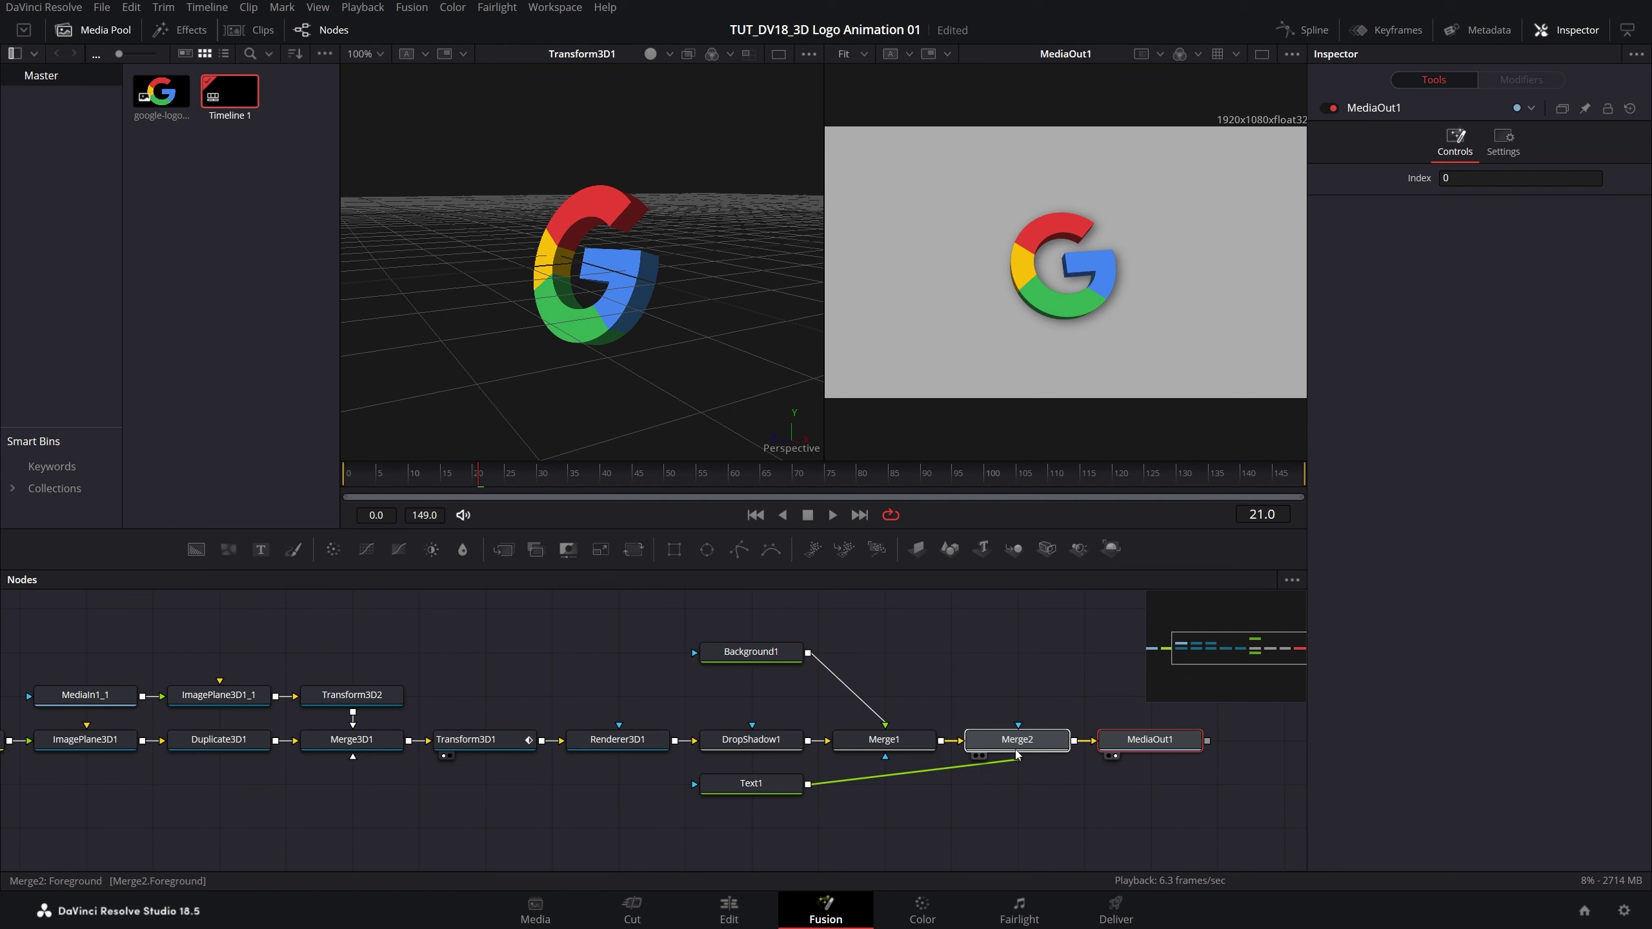
drag(751, 782, 1016, 652)
drag(753, 651, 885, 652)
scroll(886, 677, right, 3)
scroll(885, 677, up, 1)
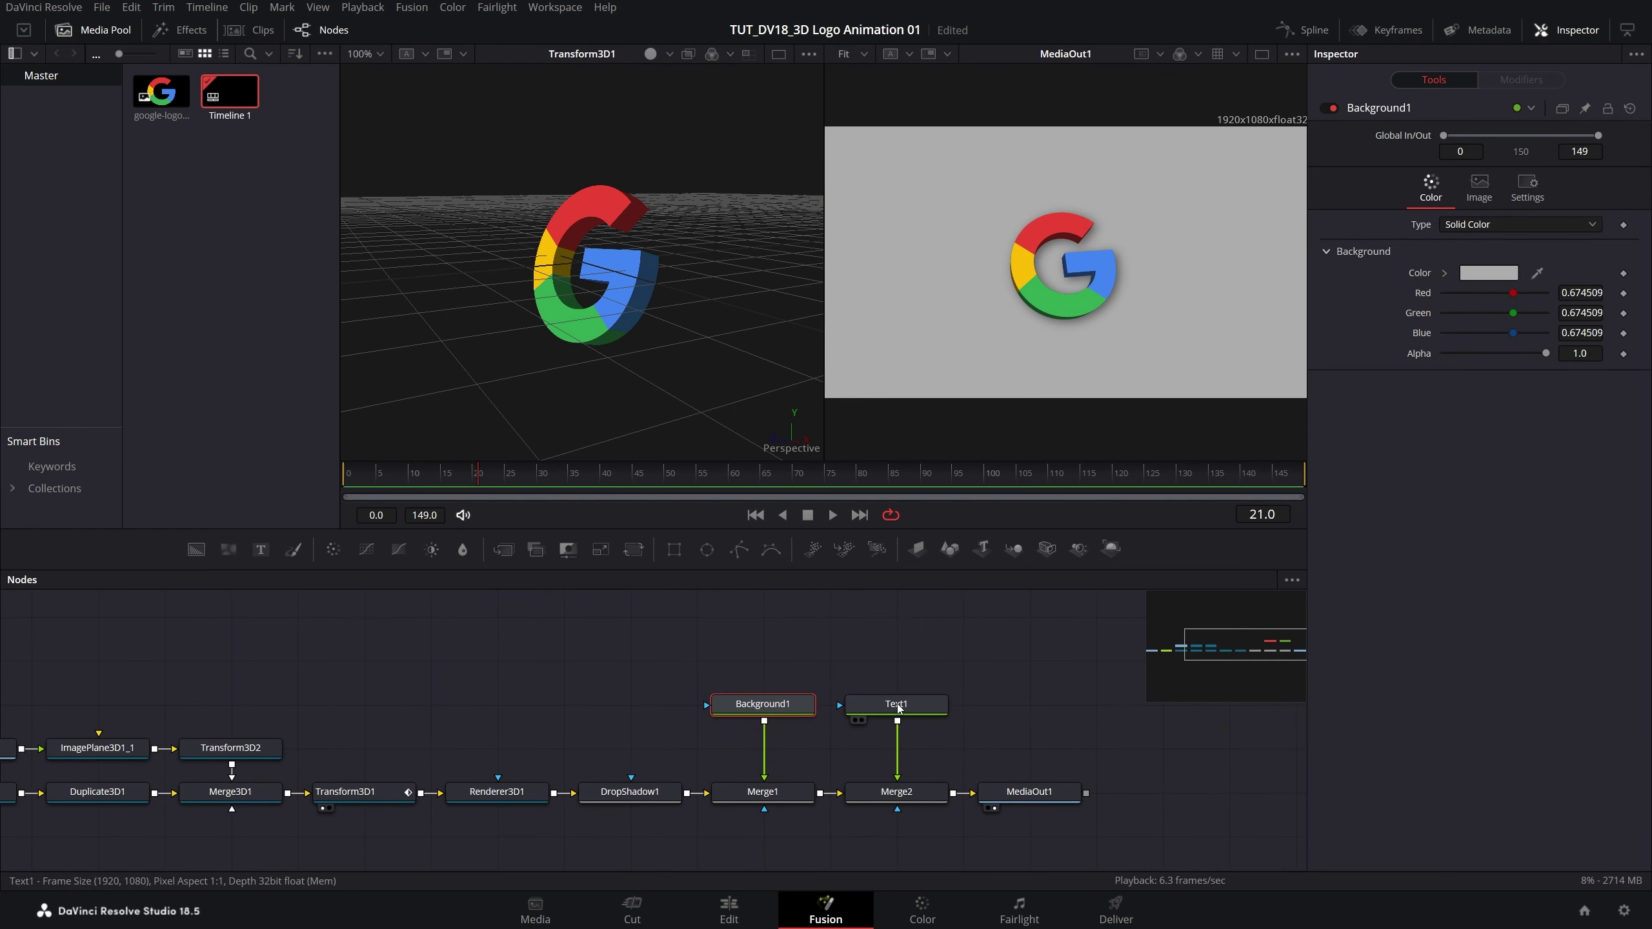
Enter GOOGLE.COM as Text1's text and set the font to Montserrat.
click(897, 703)
click(1392, 261)
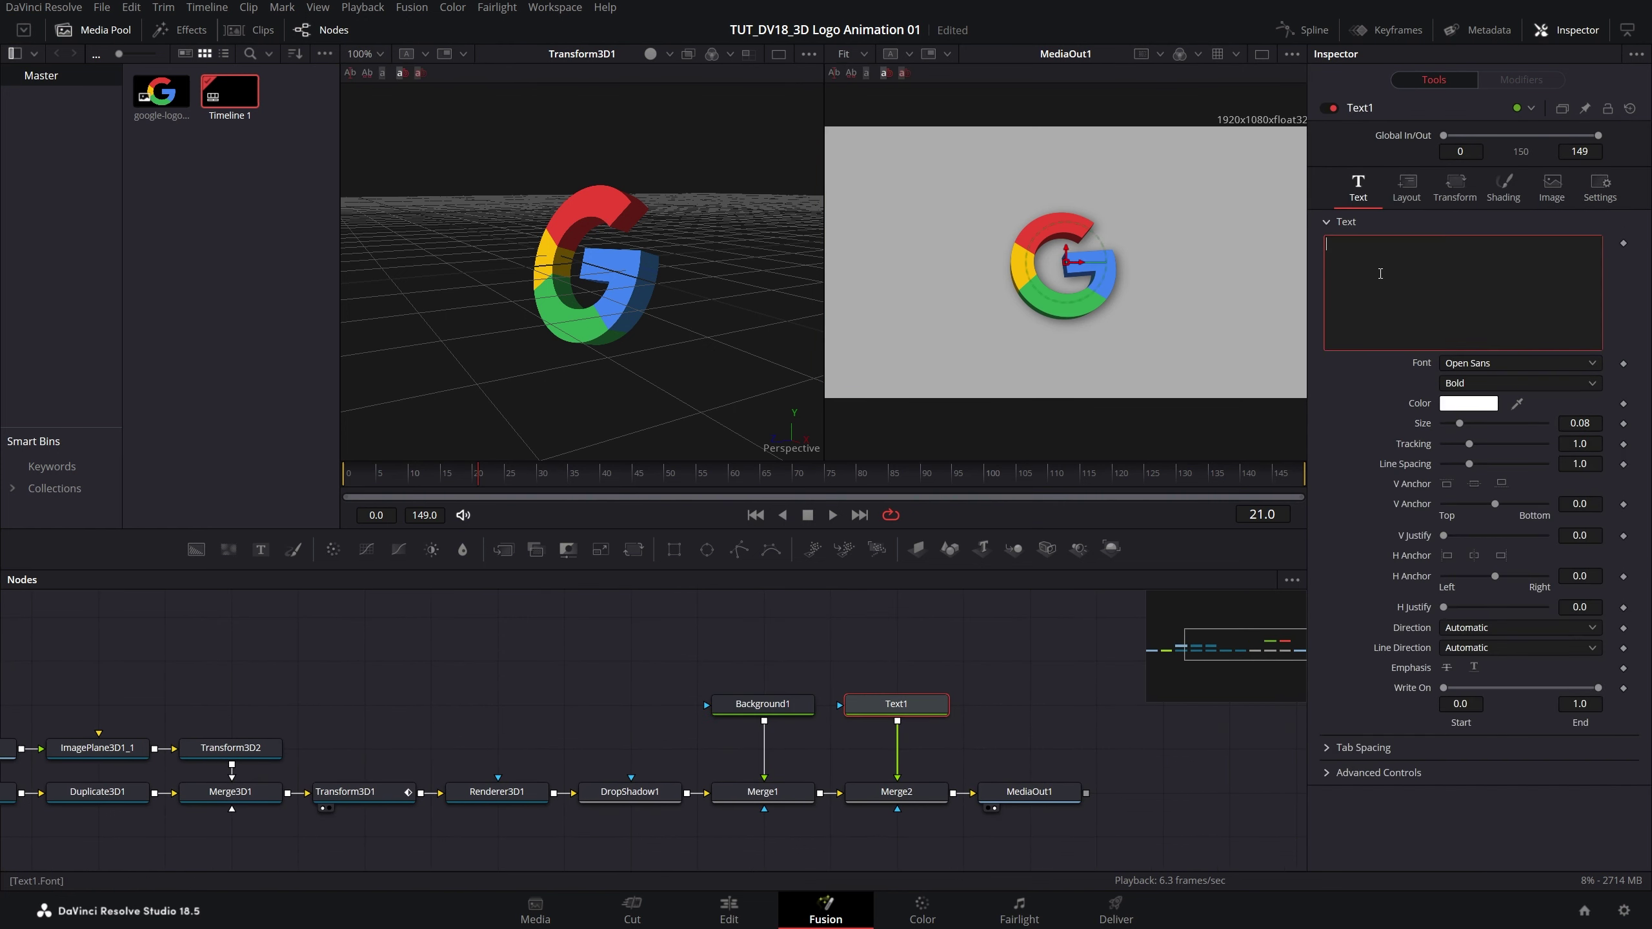
text(GOOGLE.COM)
click(1515, 363)
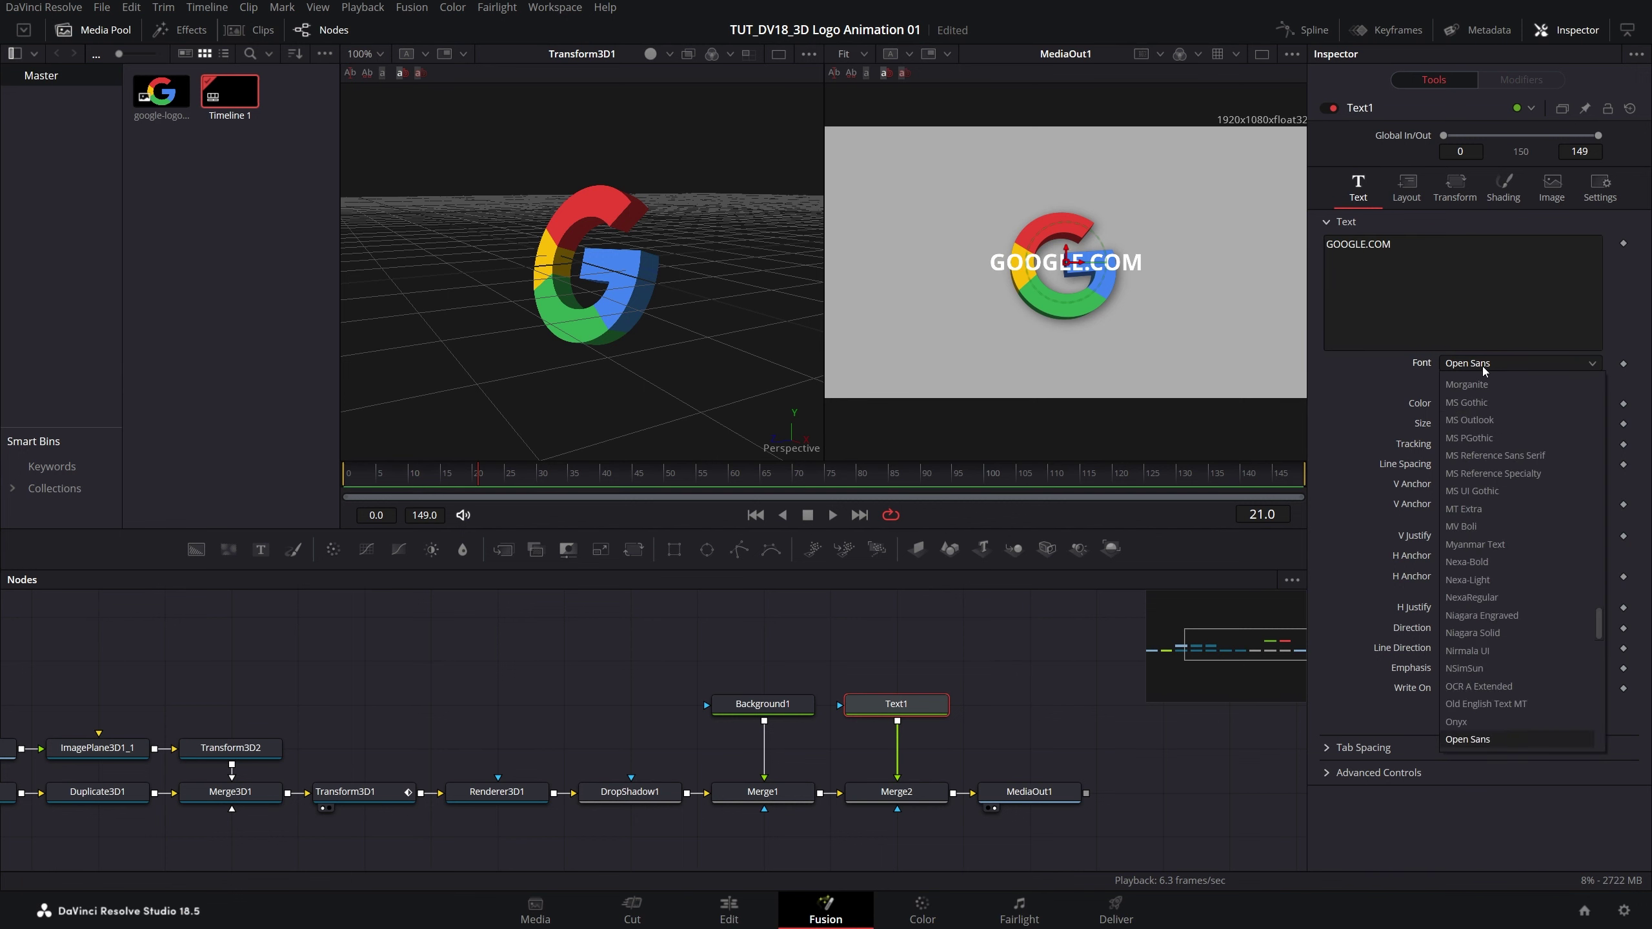
scroll(1496, 586, up, 5)
click(1477, 669)
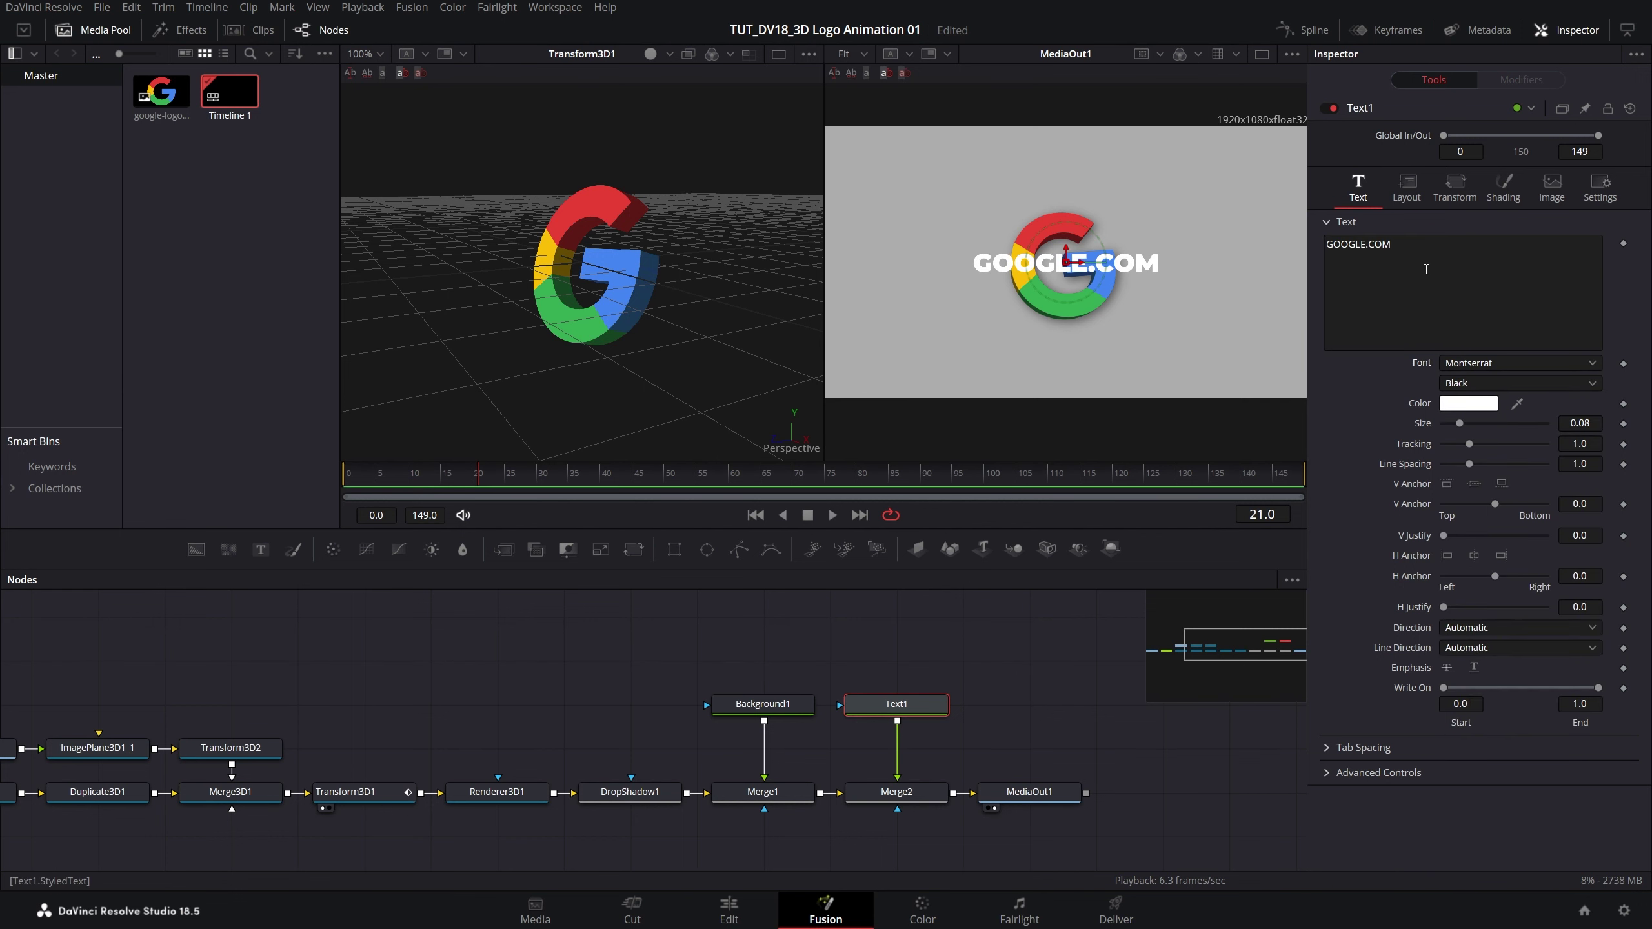
Move GOOGLE.COM down beneath the G logo, checking it on later frames.
drag(1066, 250, 1067, 328)
click(690, 485)
drag(713, 486, 767, 489)
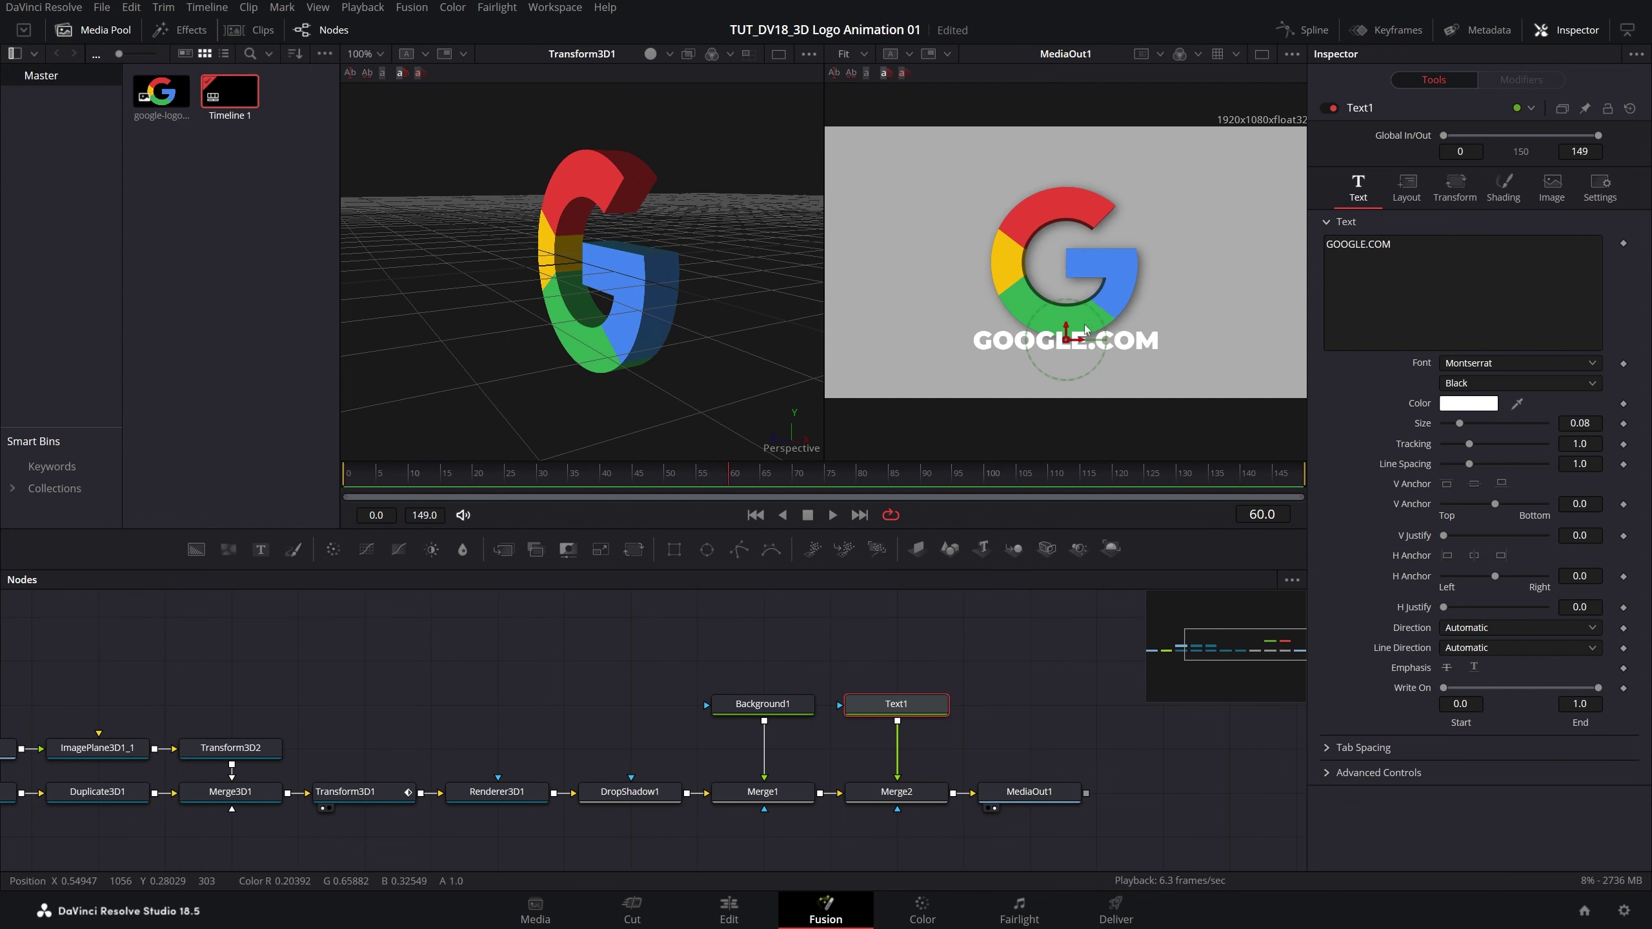
drag(1067, 330, 1068, 352)
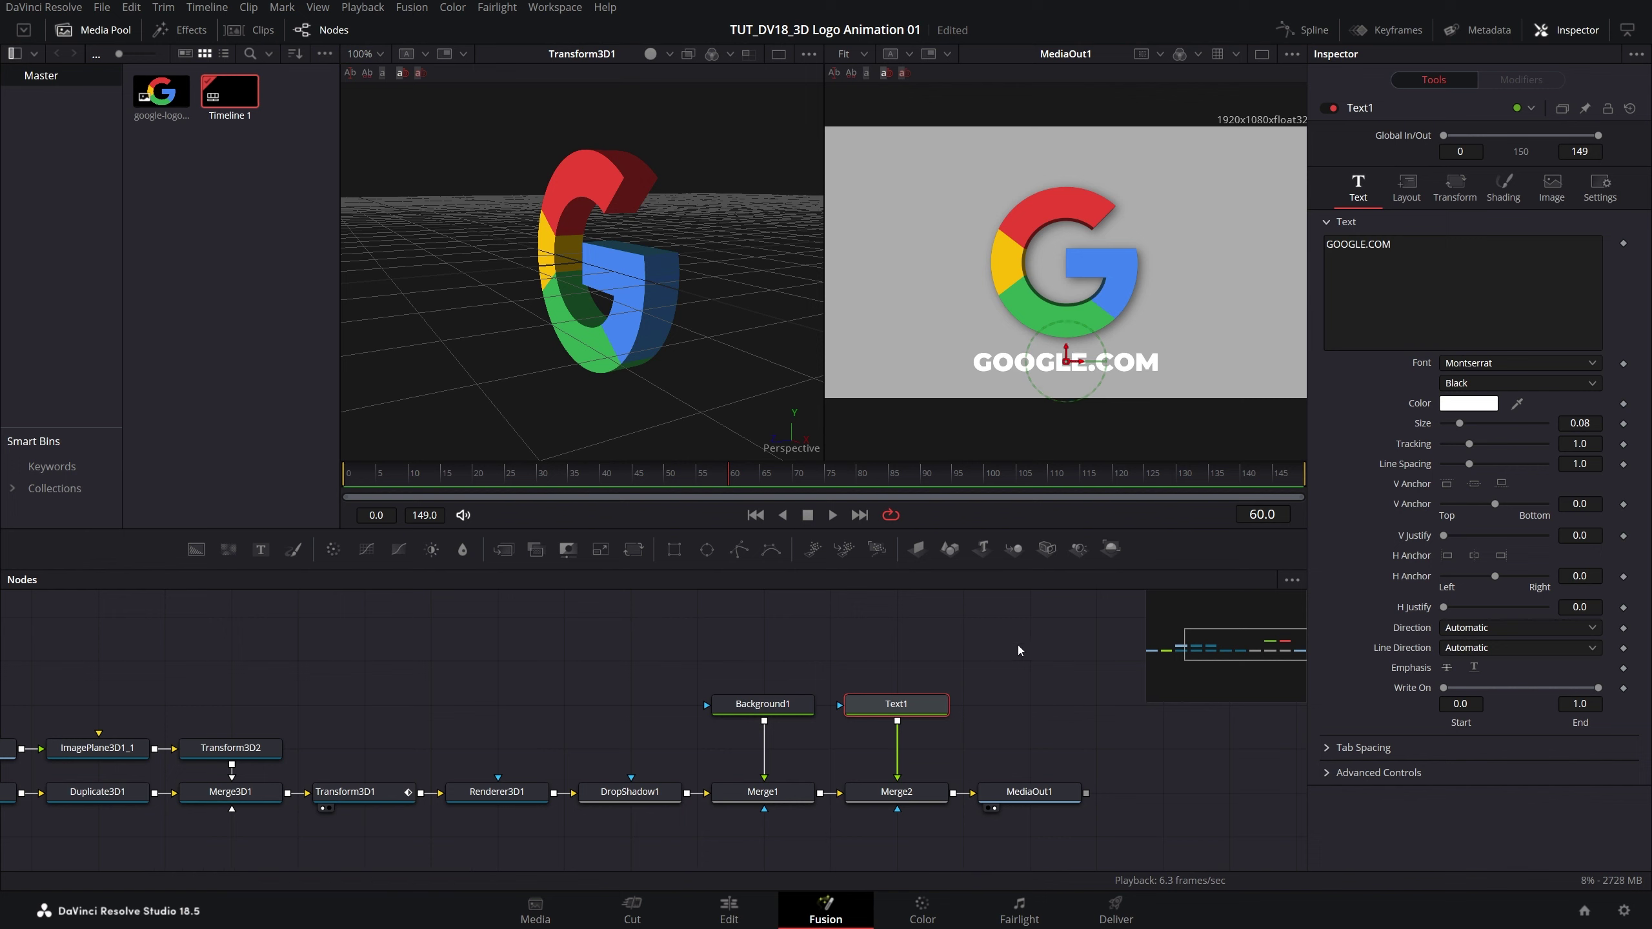
scroll(1017, 645, right, 3)
drag(966, 695, 912, 693)
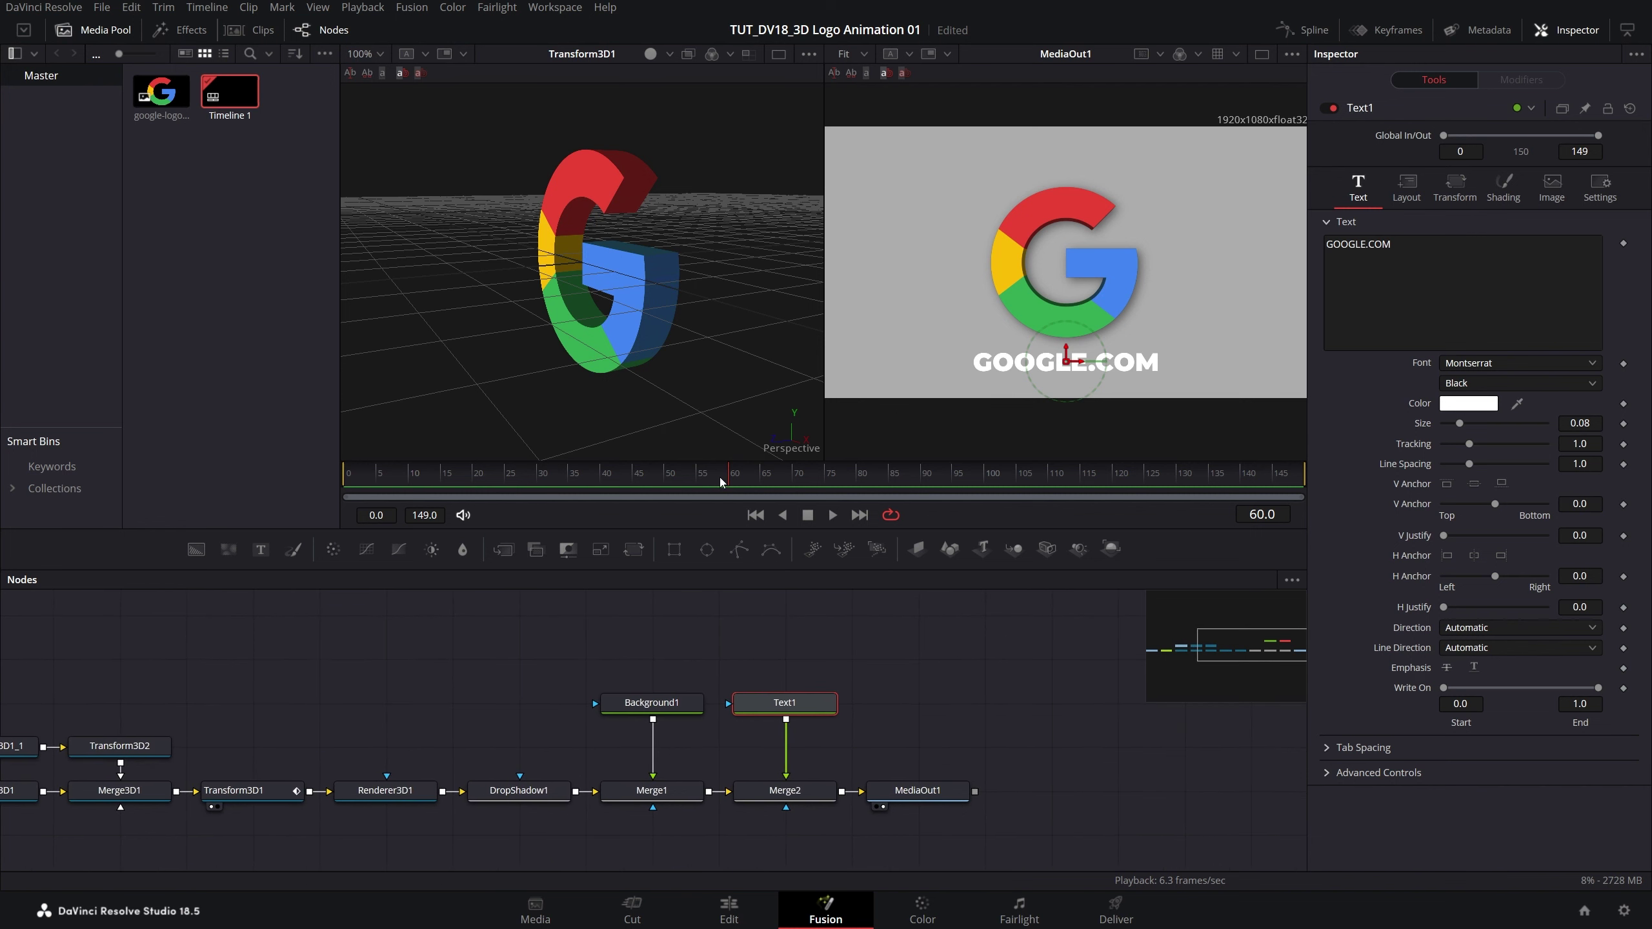
At frame 40, keyframe the text at Offset Y -0.3 and Opacity 0.
drag(723, 480, 600, 480)
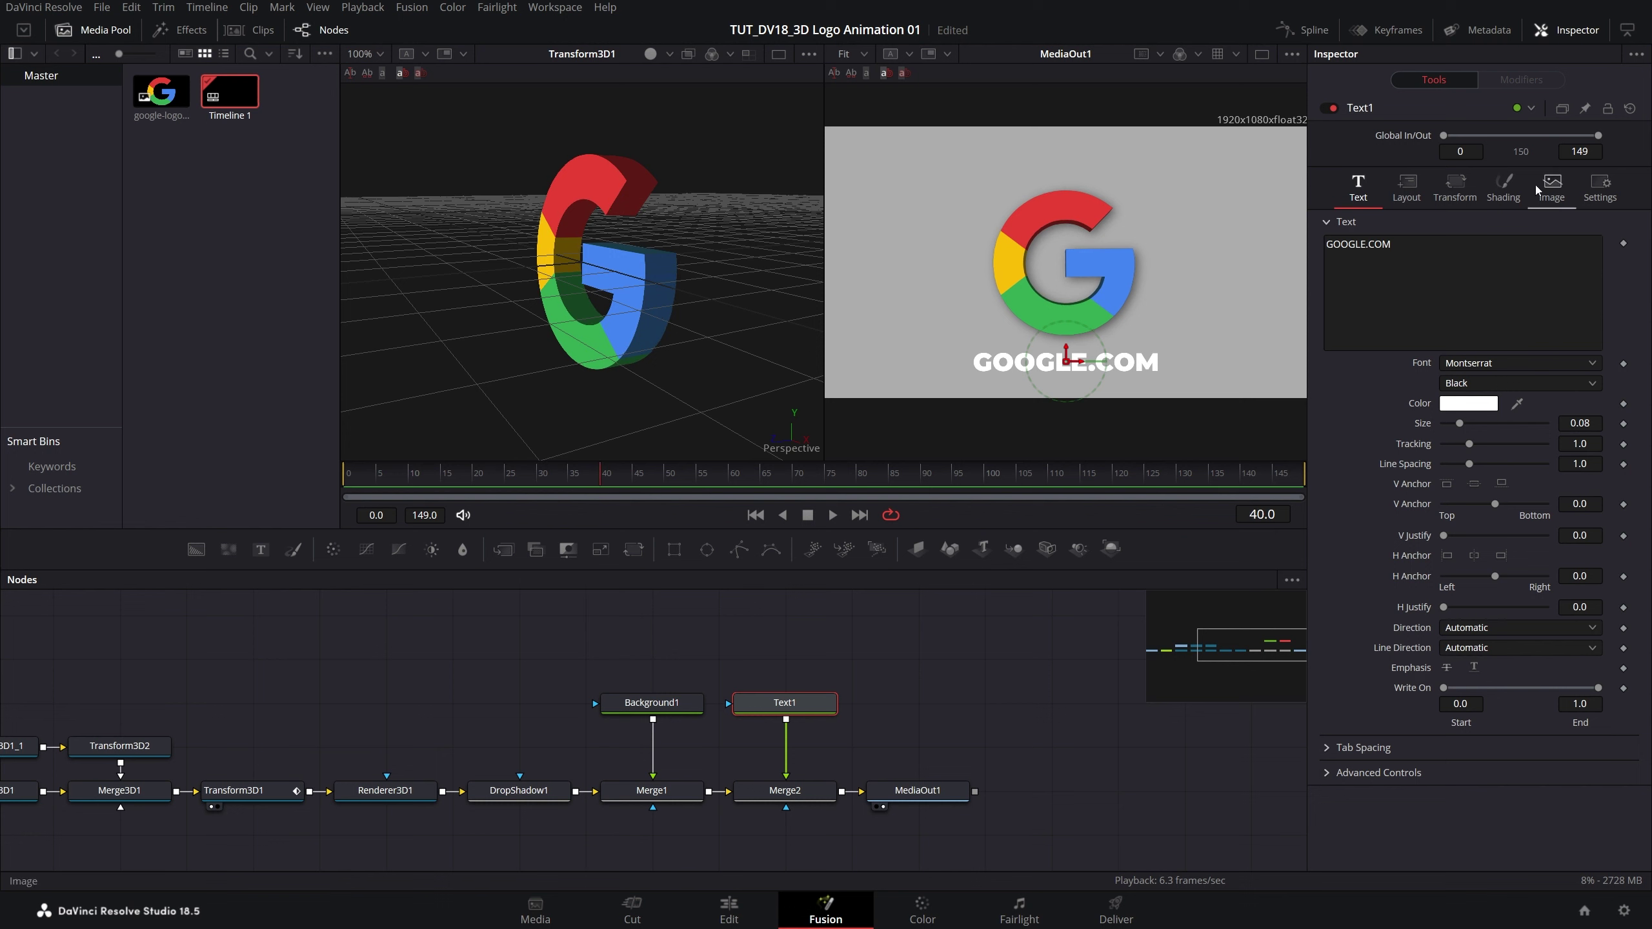
click(1505, 190)
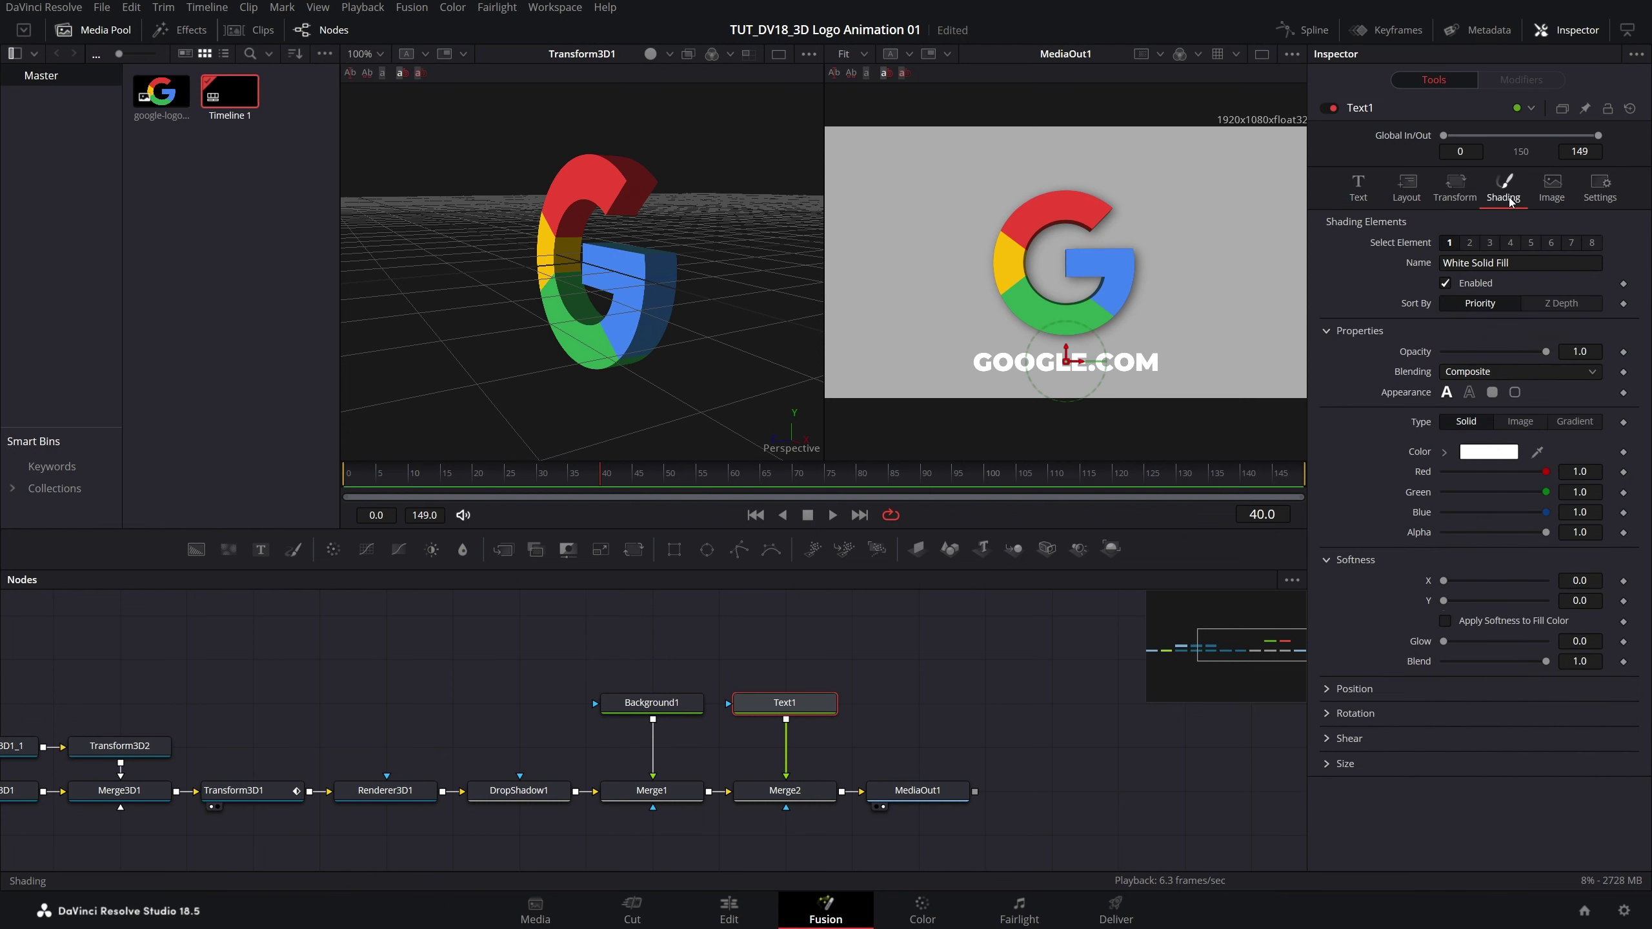
click(1327, 691)
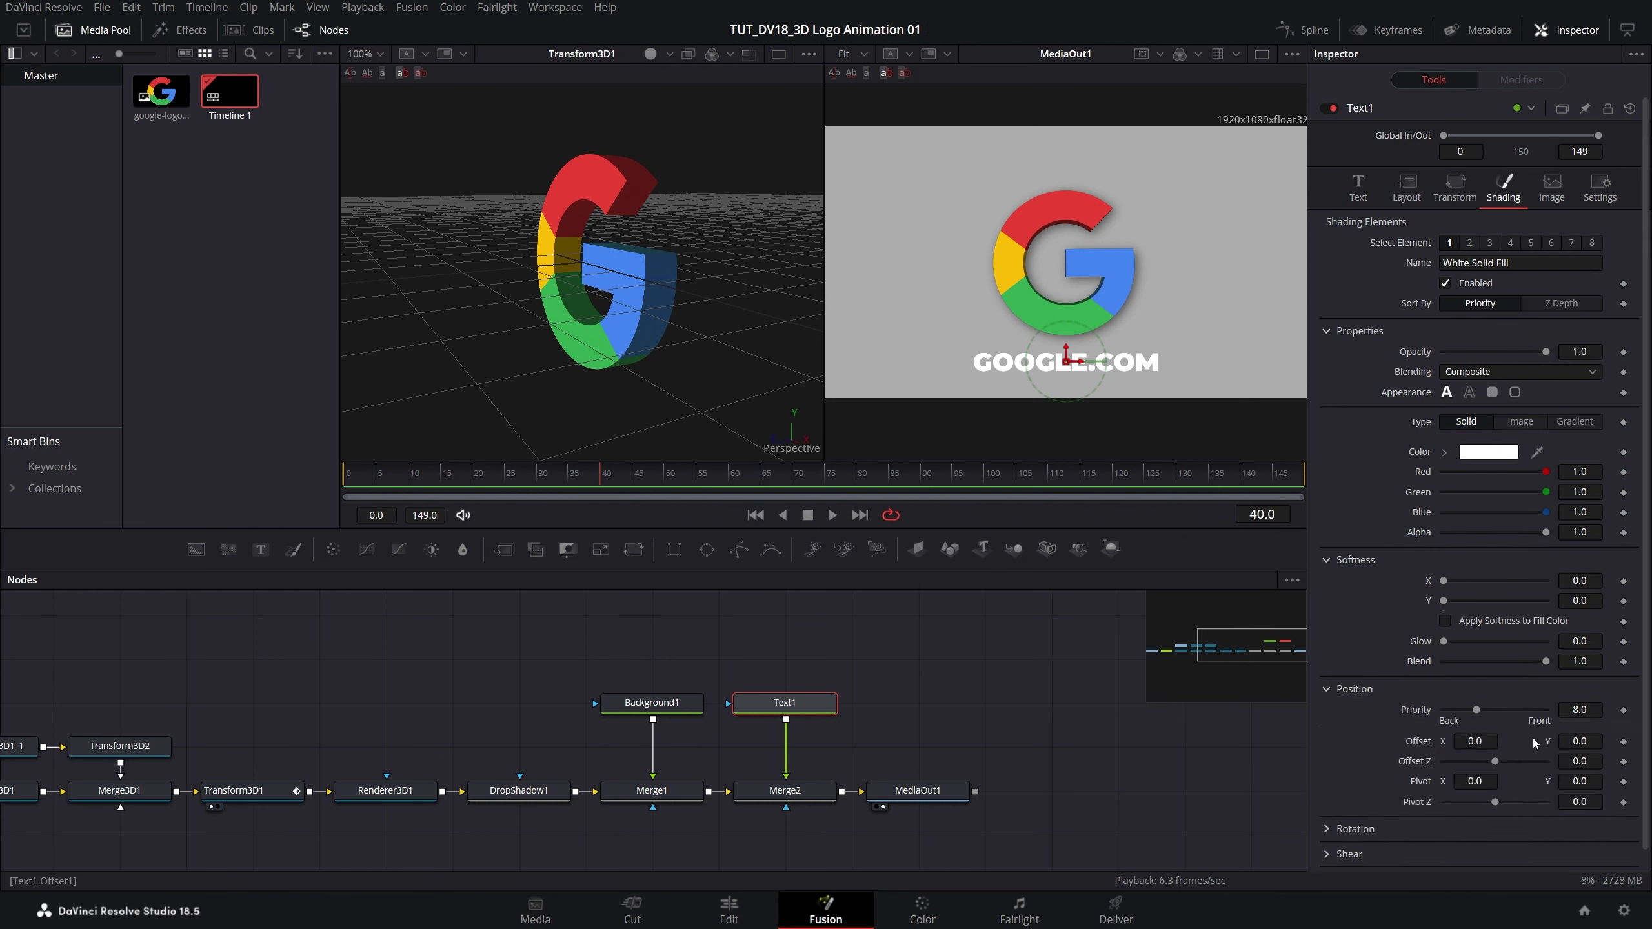
click(1587, 744)
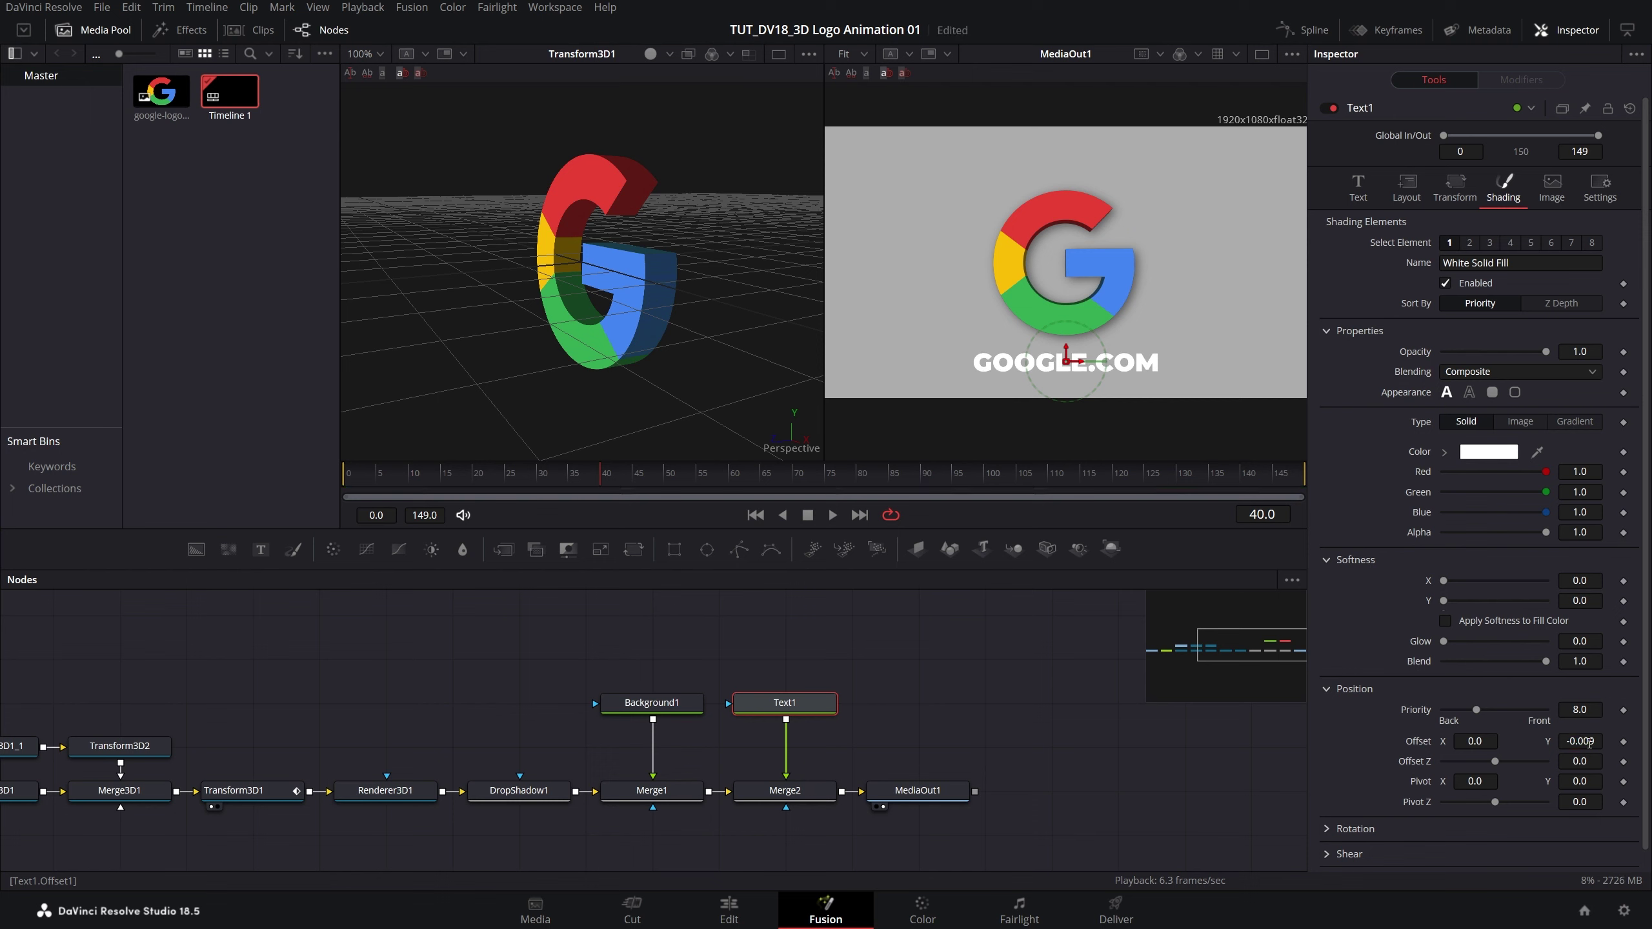
text(-)
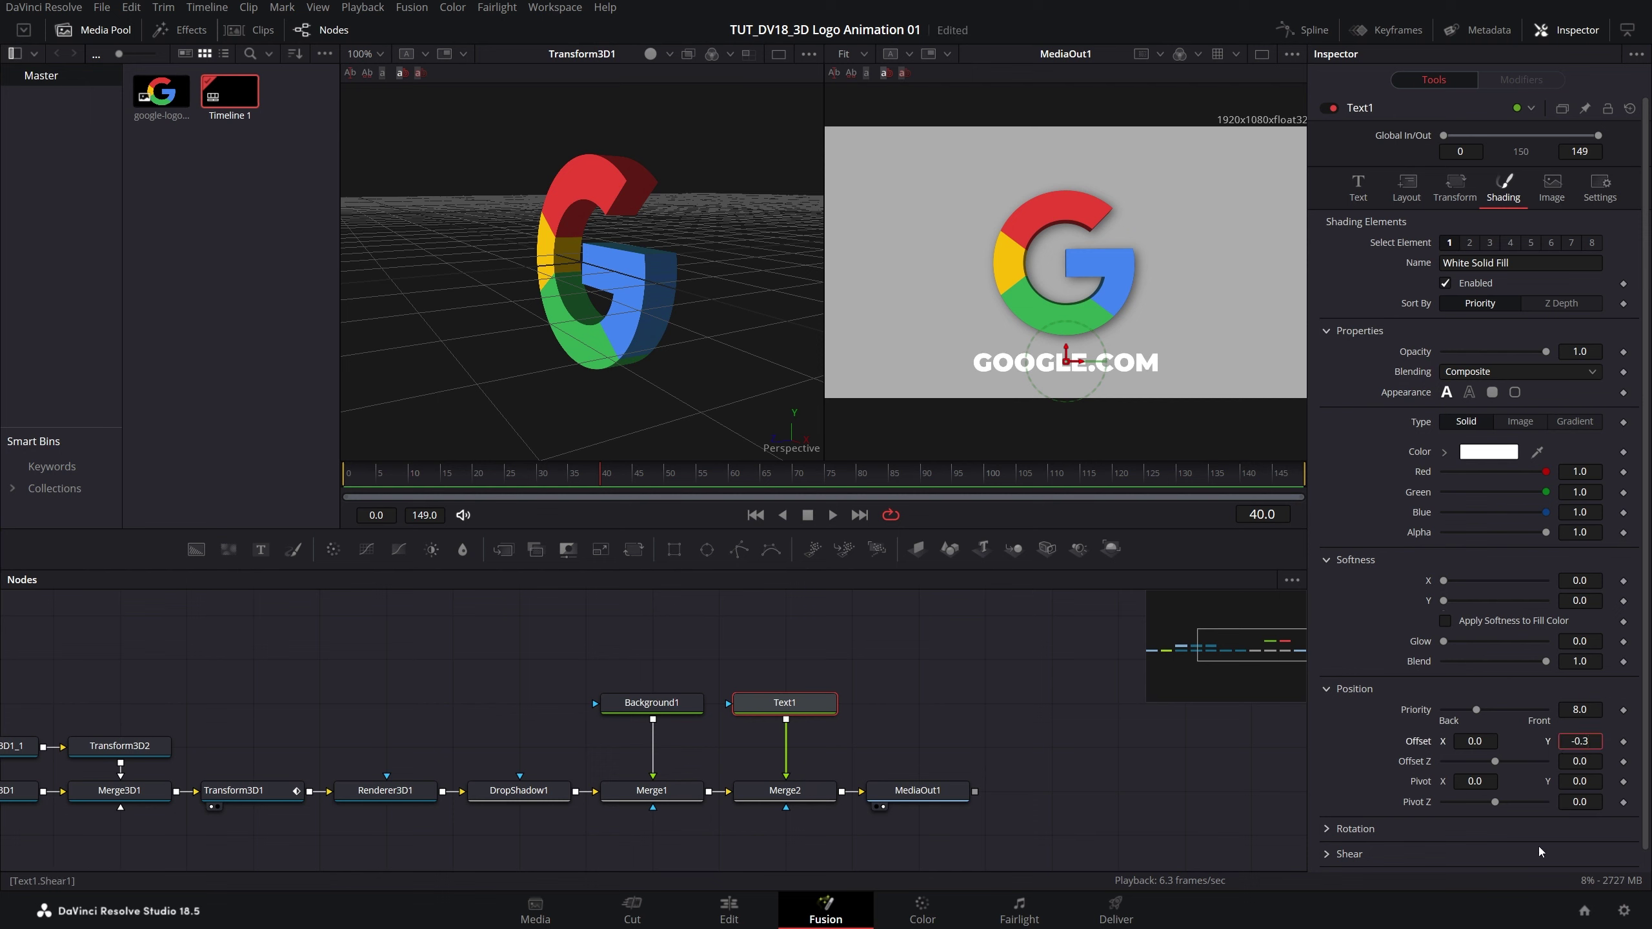
key(Return)
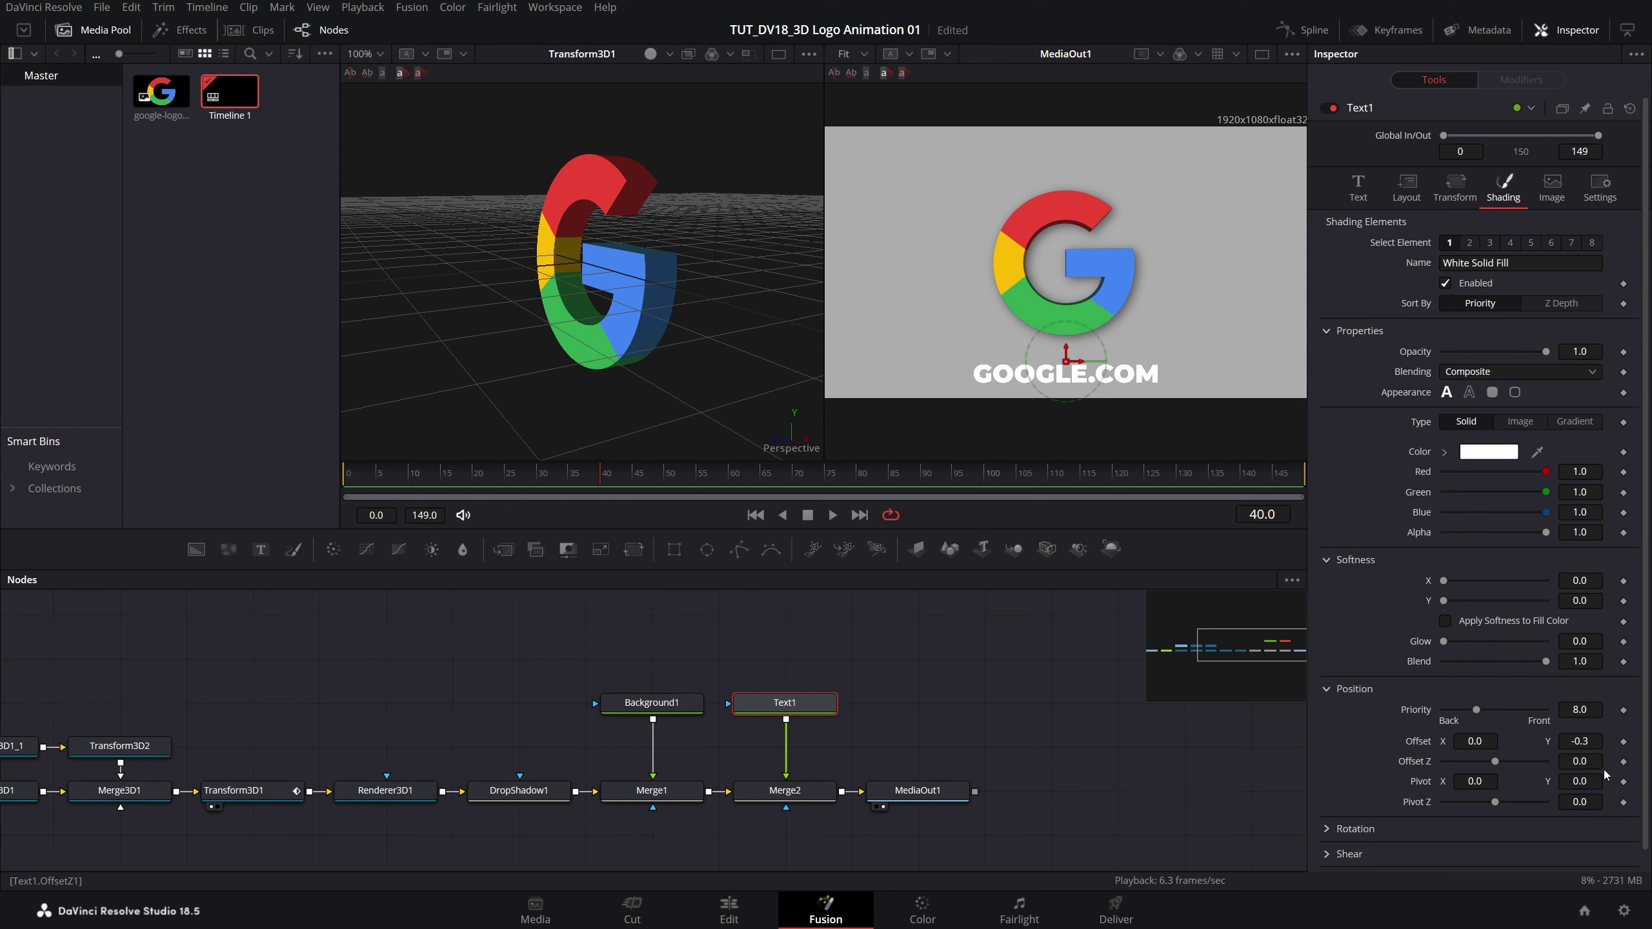
click(1624, 742)
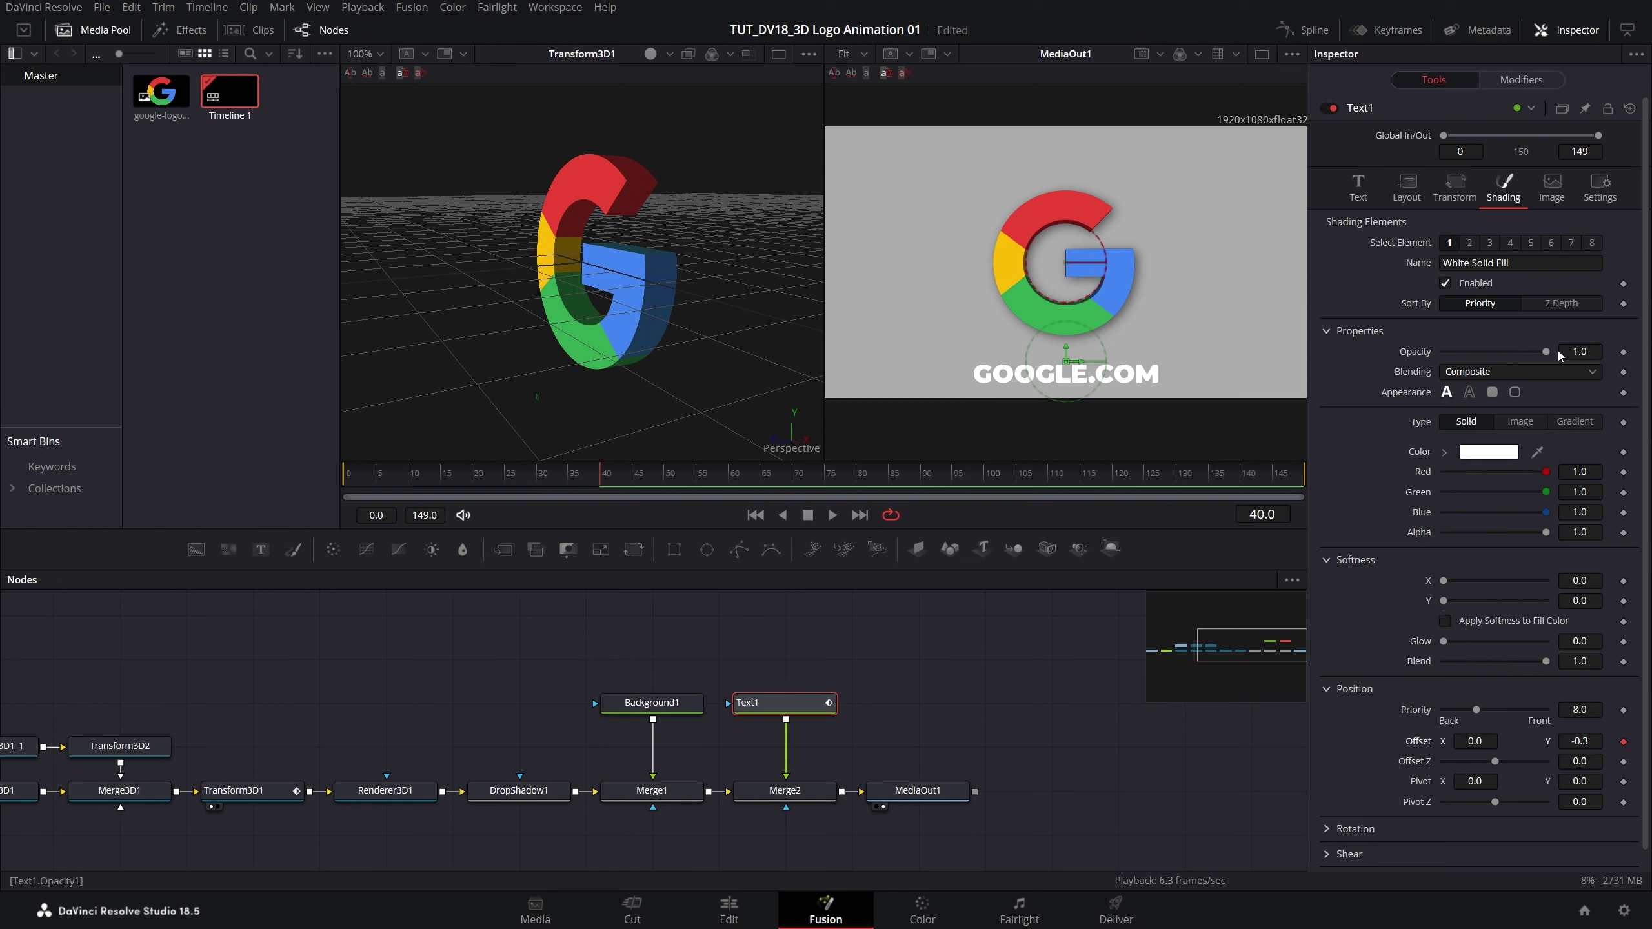
drag(1559, 355, 1486, 357)
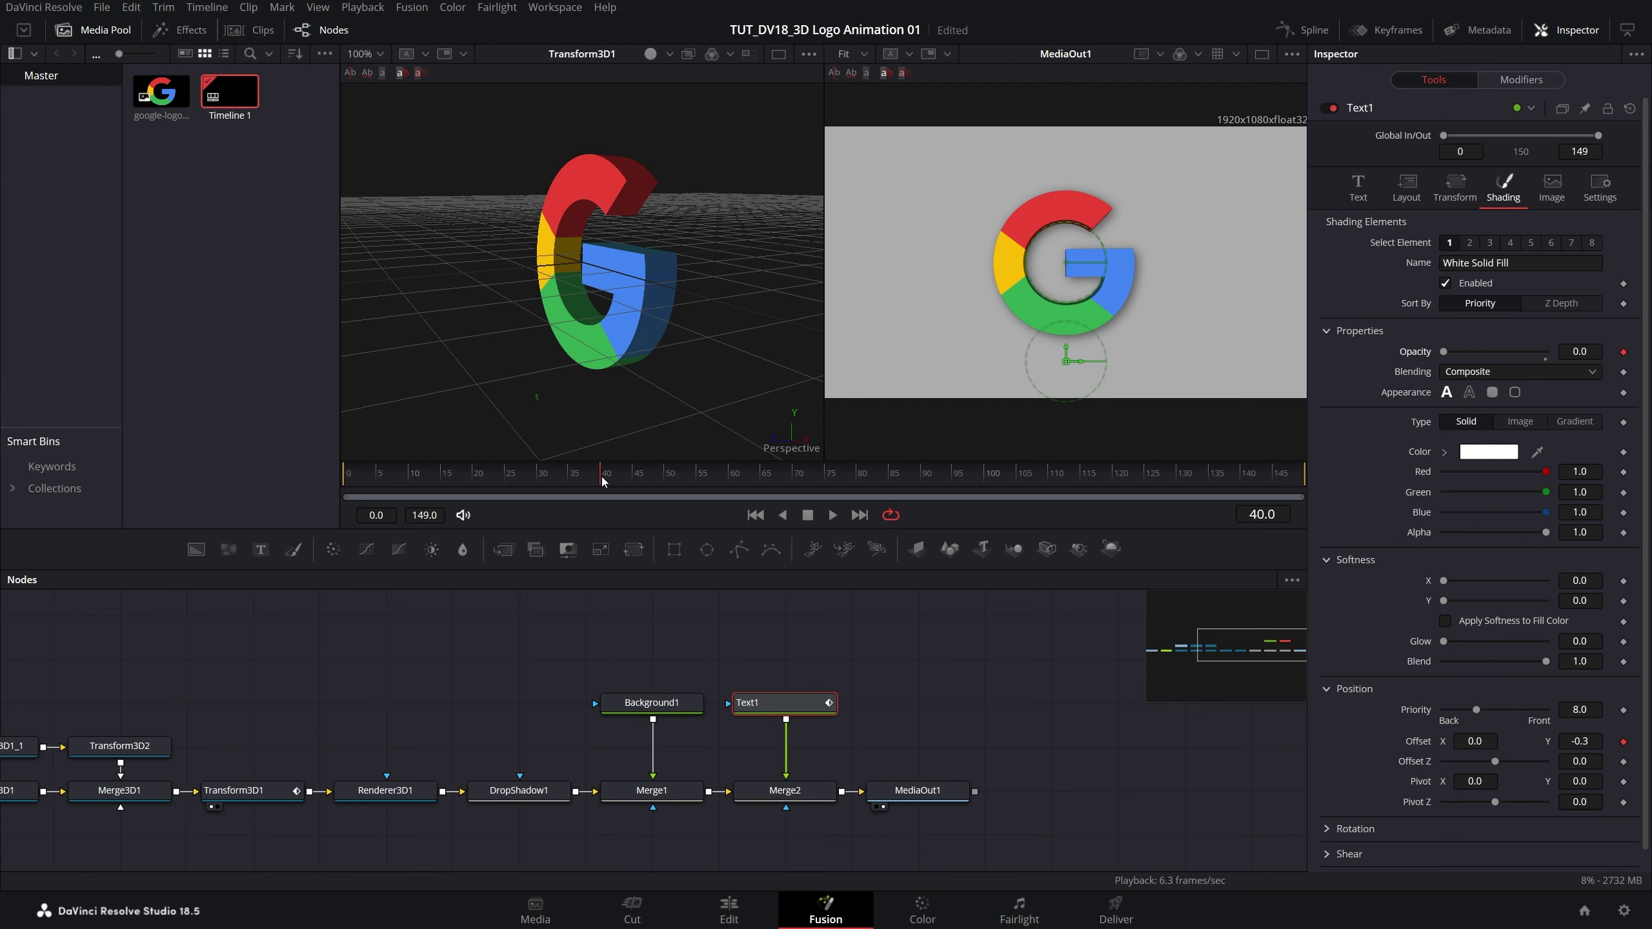
At frame 55, set Opacity back to 1 and Offset Y to 0.
drag(603, 482, 697, 482)
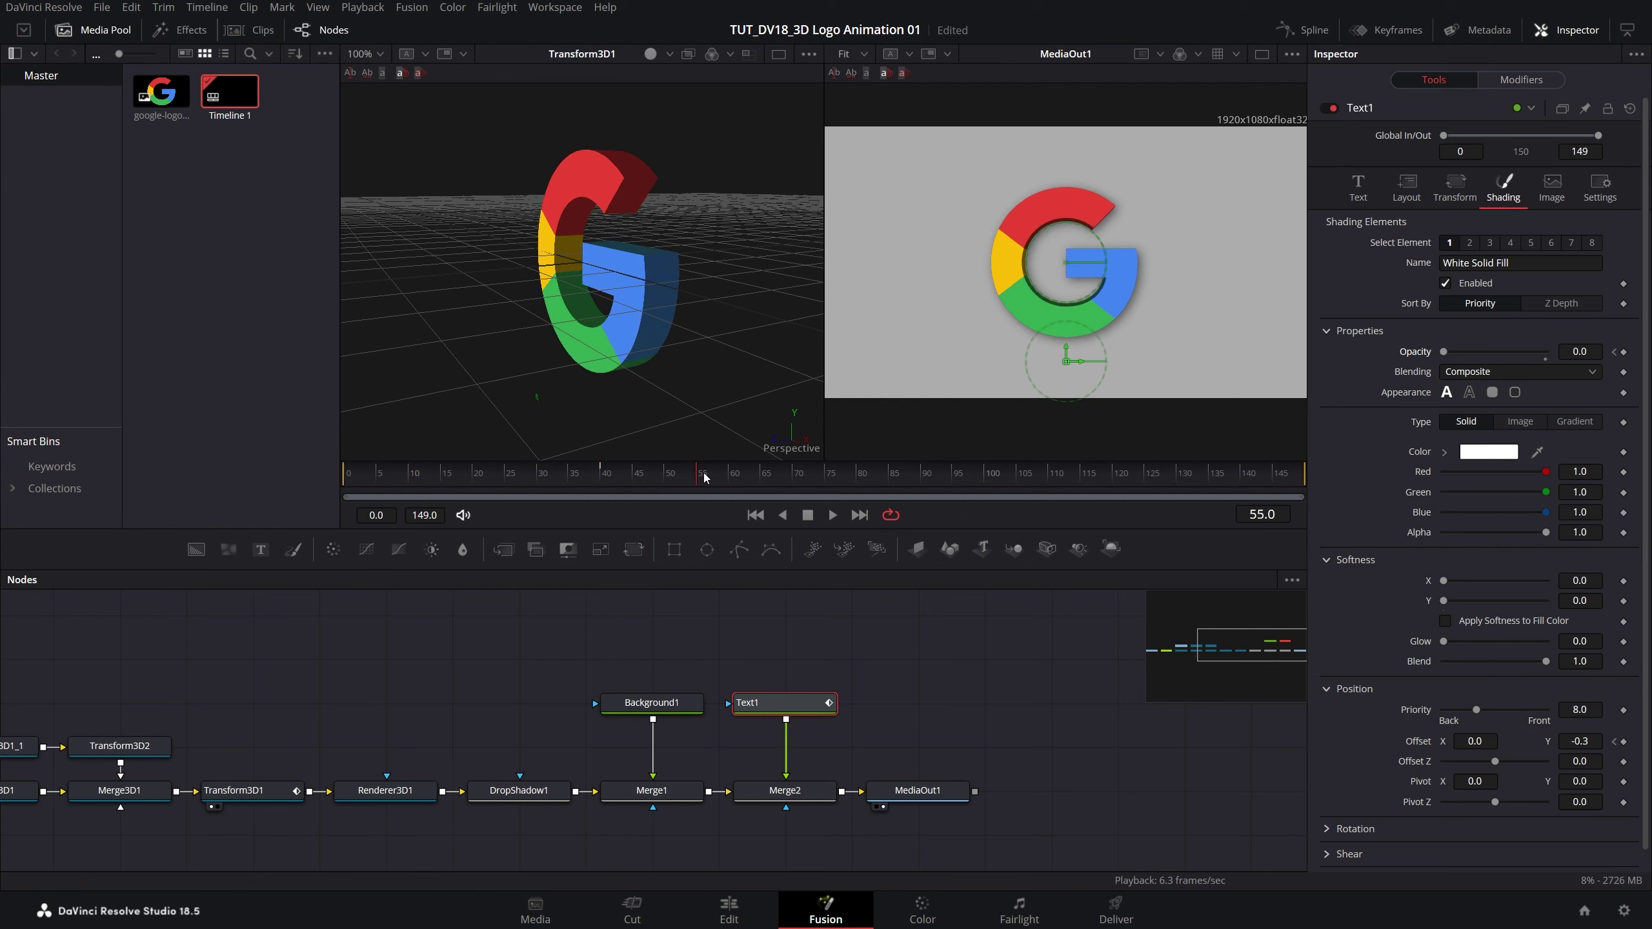
drag(1444, 352, 1548, 352)
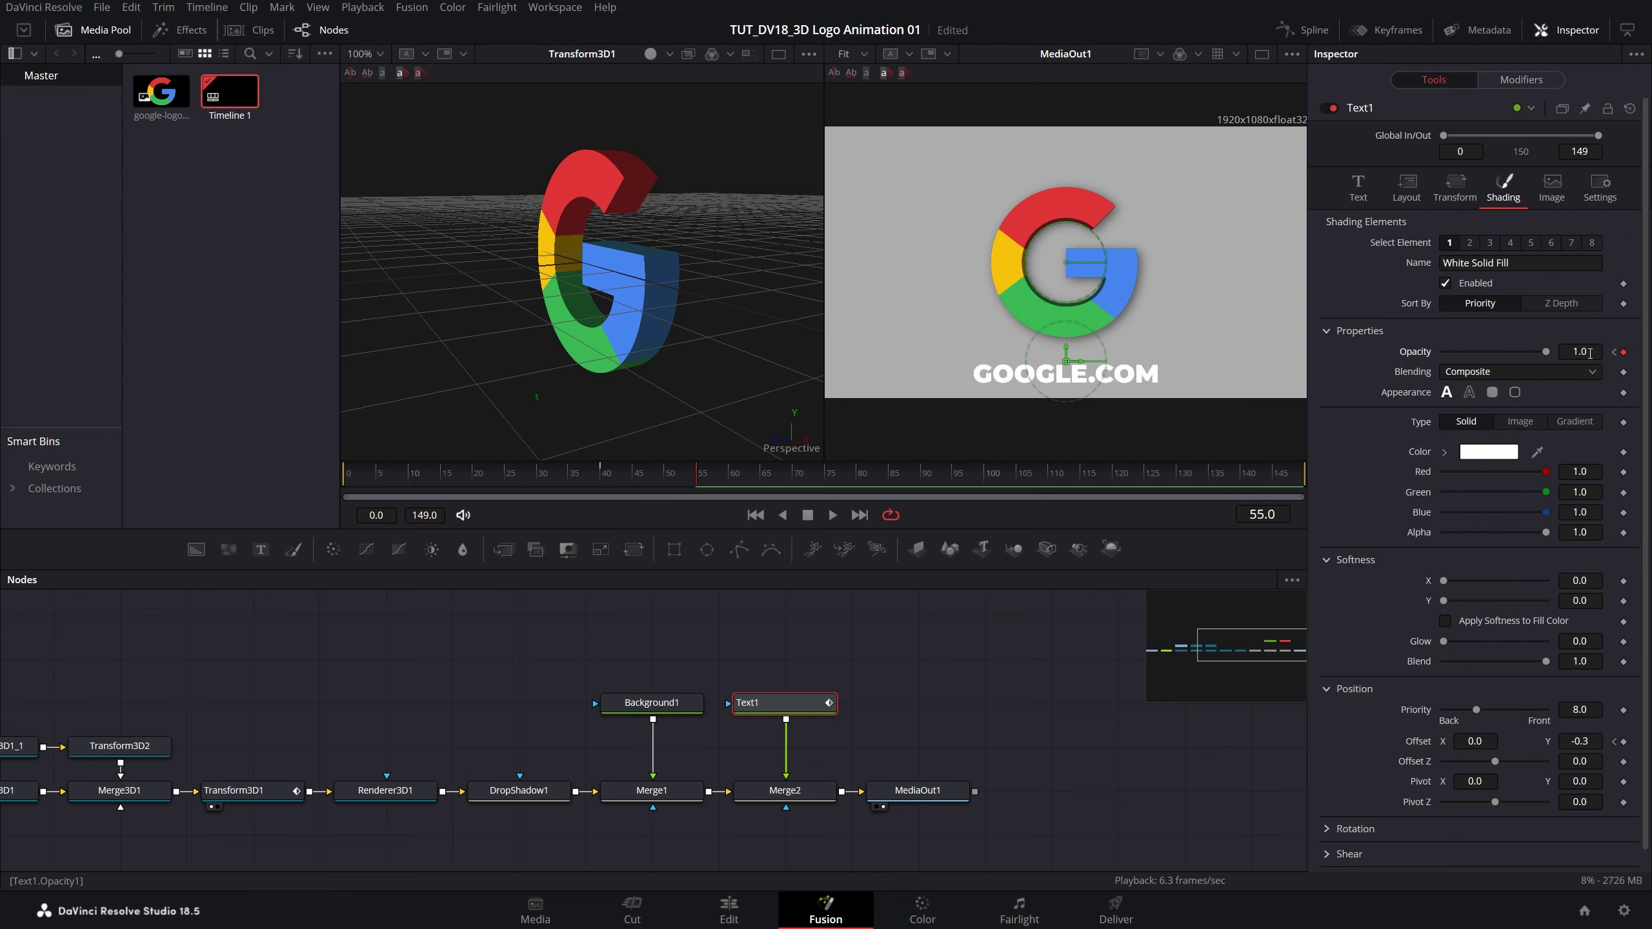
double_click(1581, 741)
text(0)
key(Return)
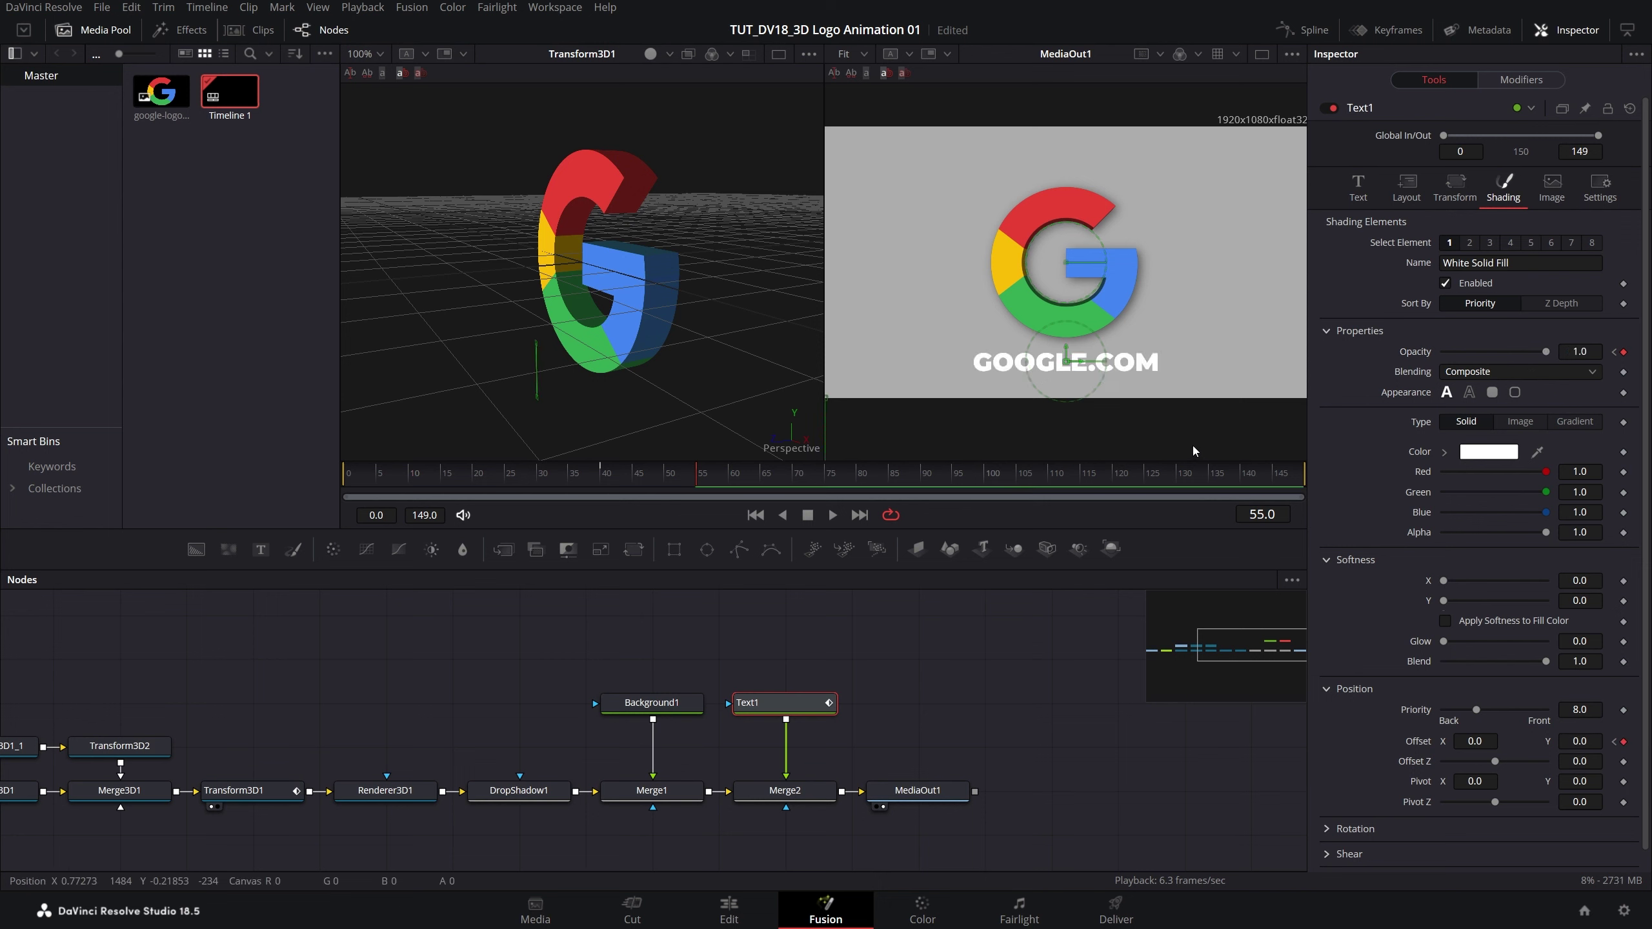
In the Spline editor, hide Transform3D1's curves and apply an ease to all Opacity keyframes.
click(1308, 30)
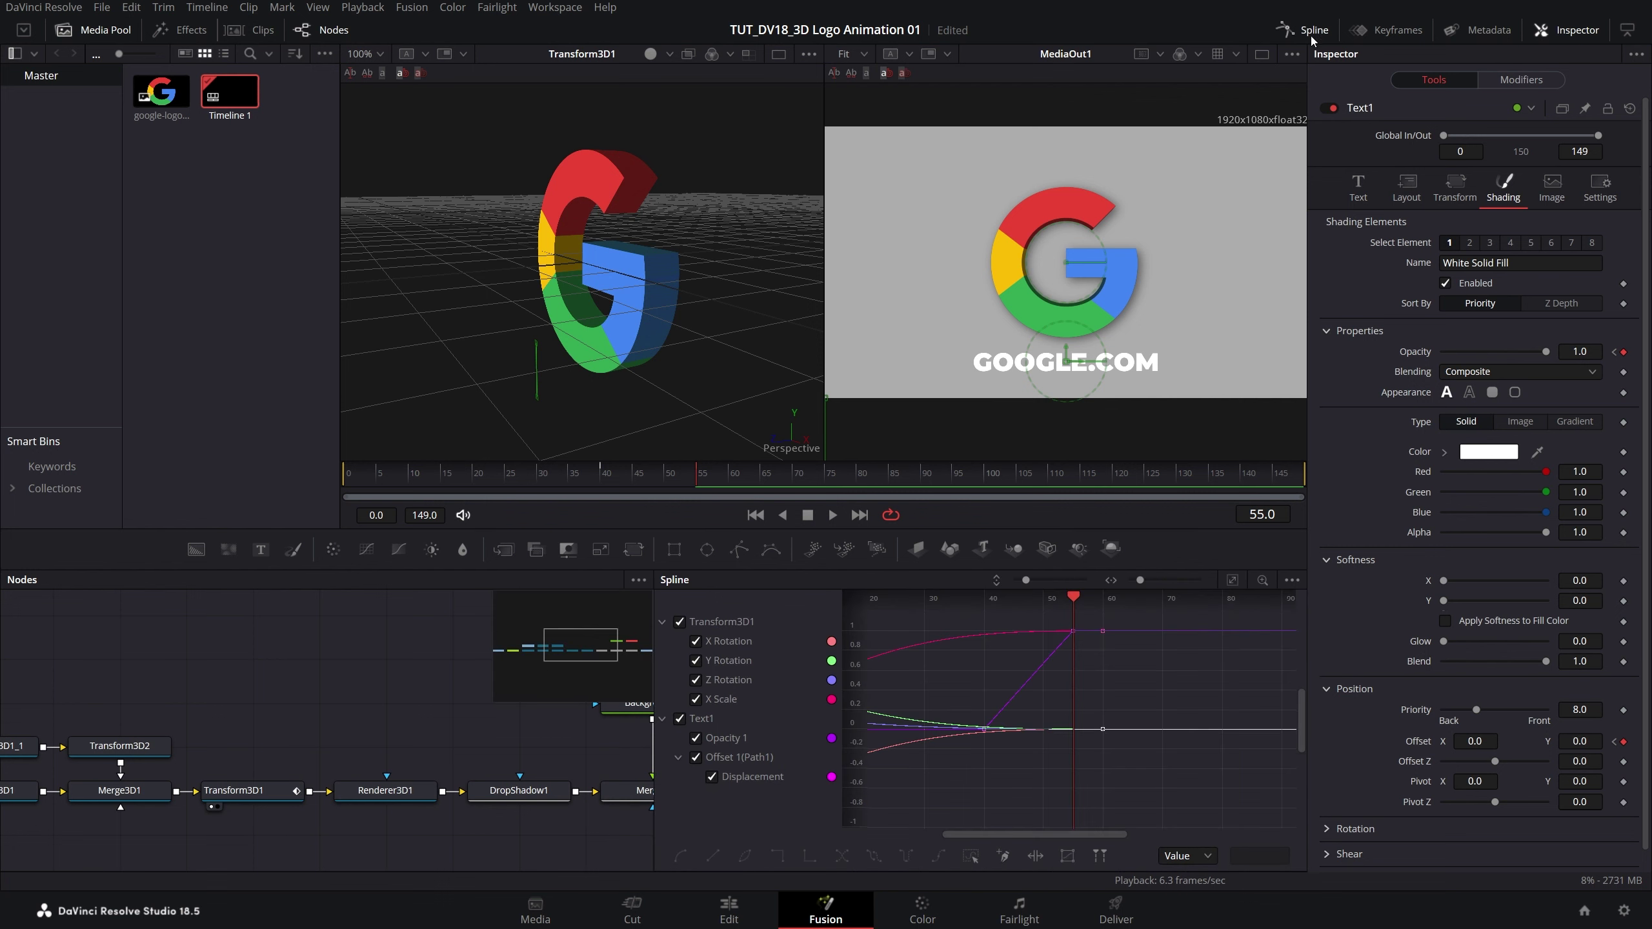
click(679, 623)
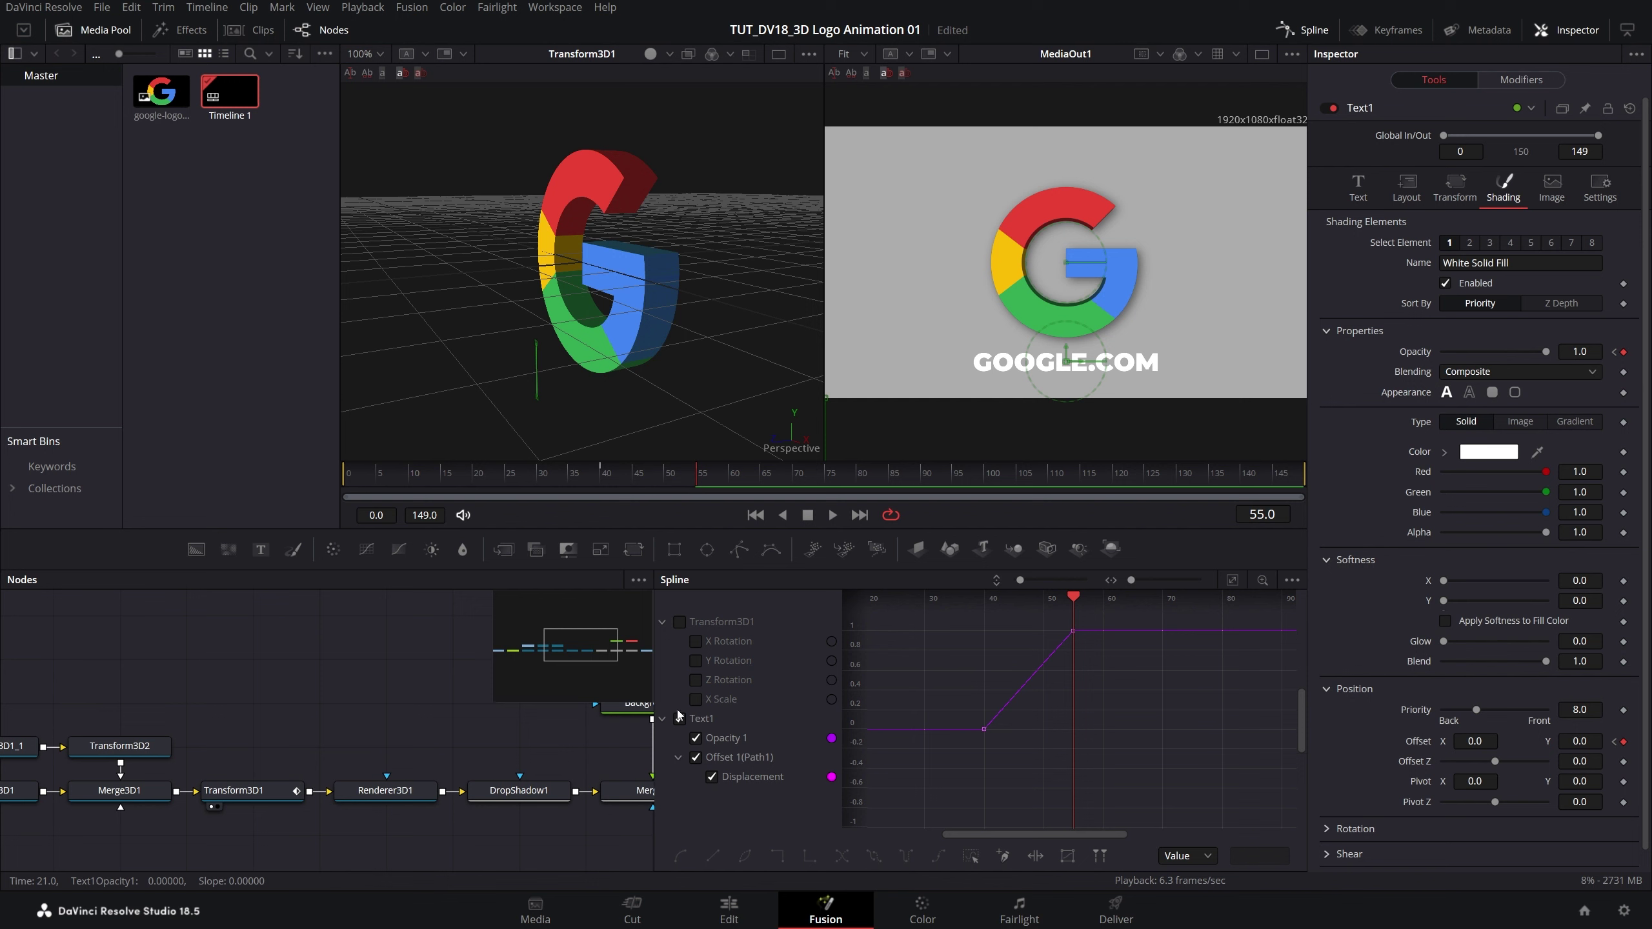
click(1232, 581)
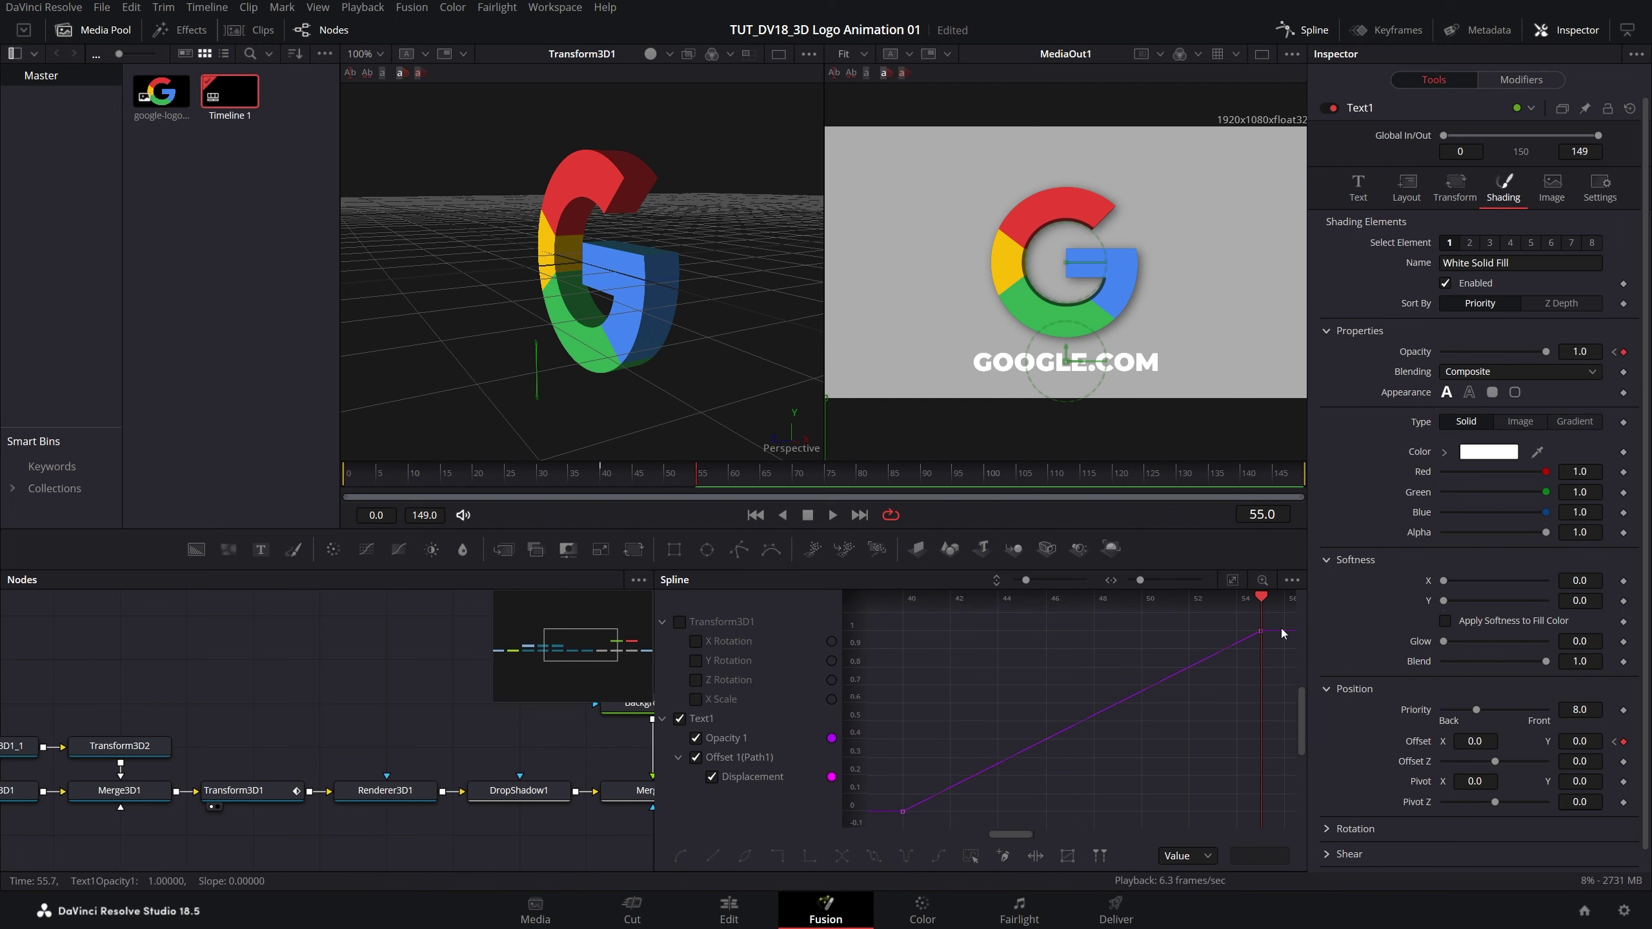
key(ctrl+a)
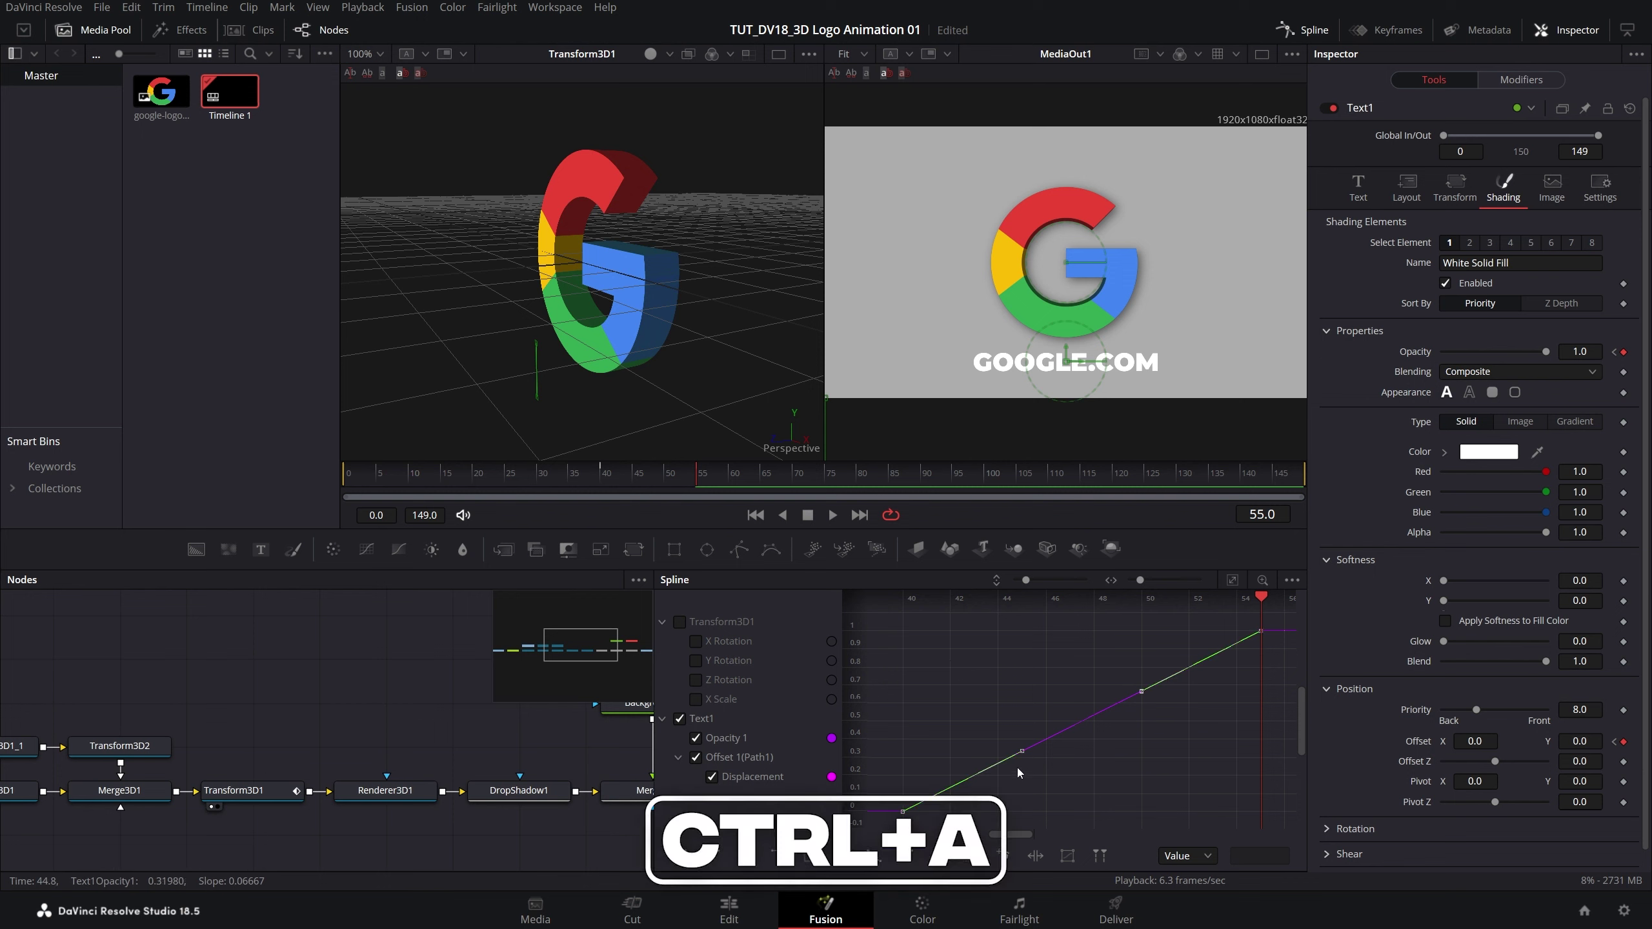
right_click(1005, 663)
mouse_move(1144, 430)
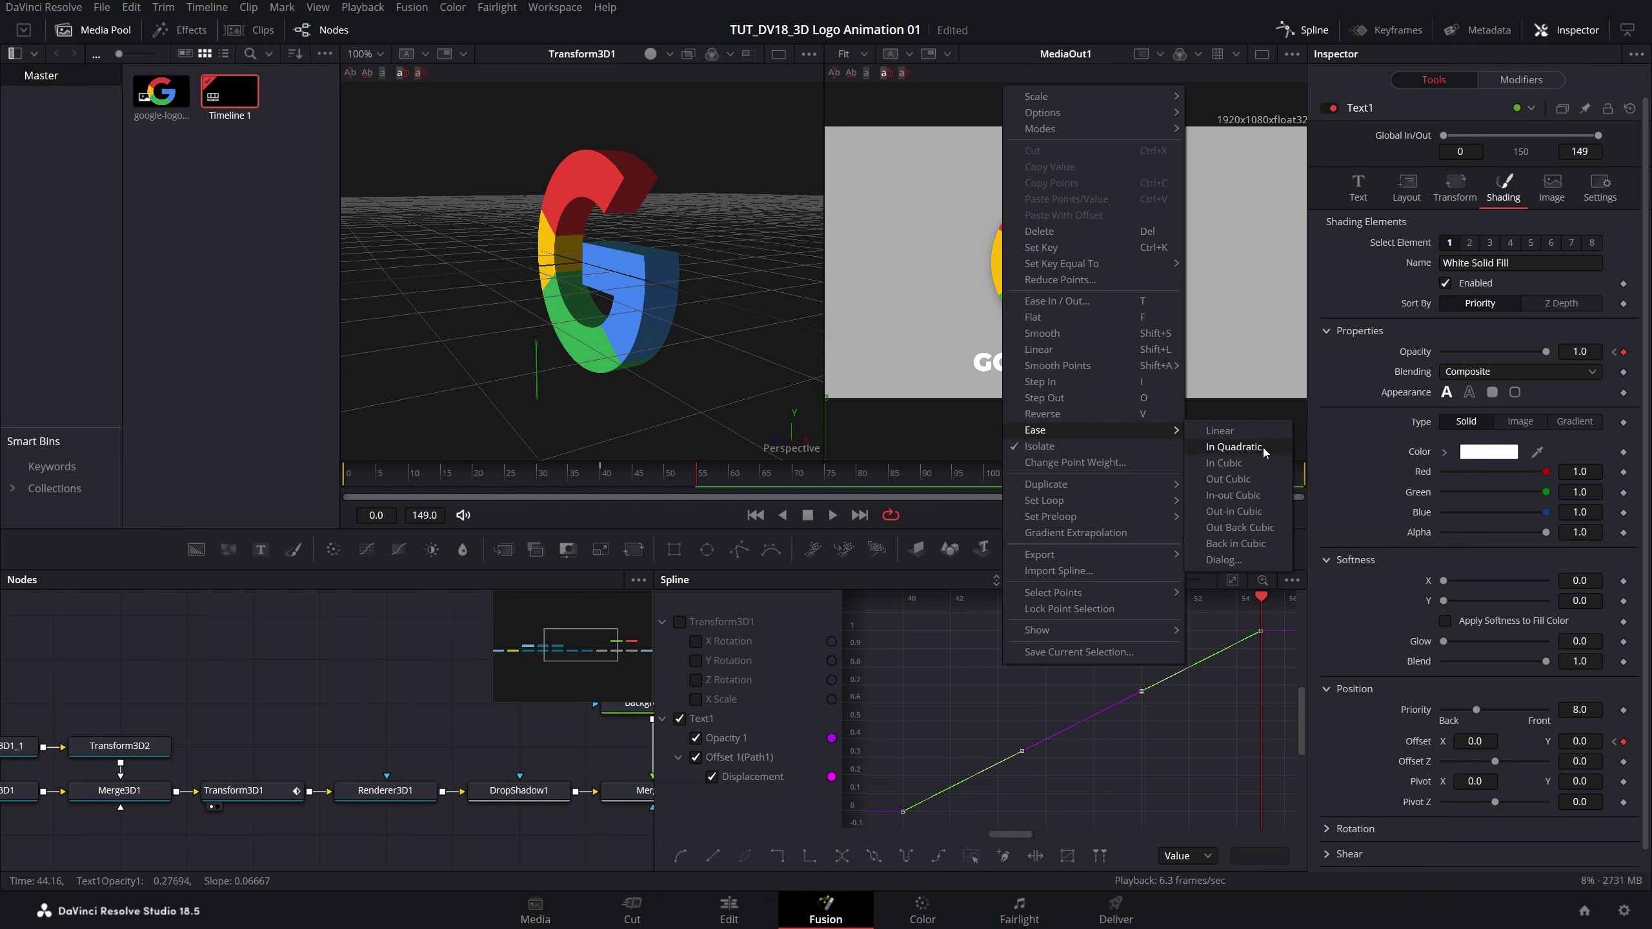
click(1236, 484)
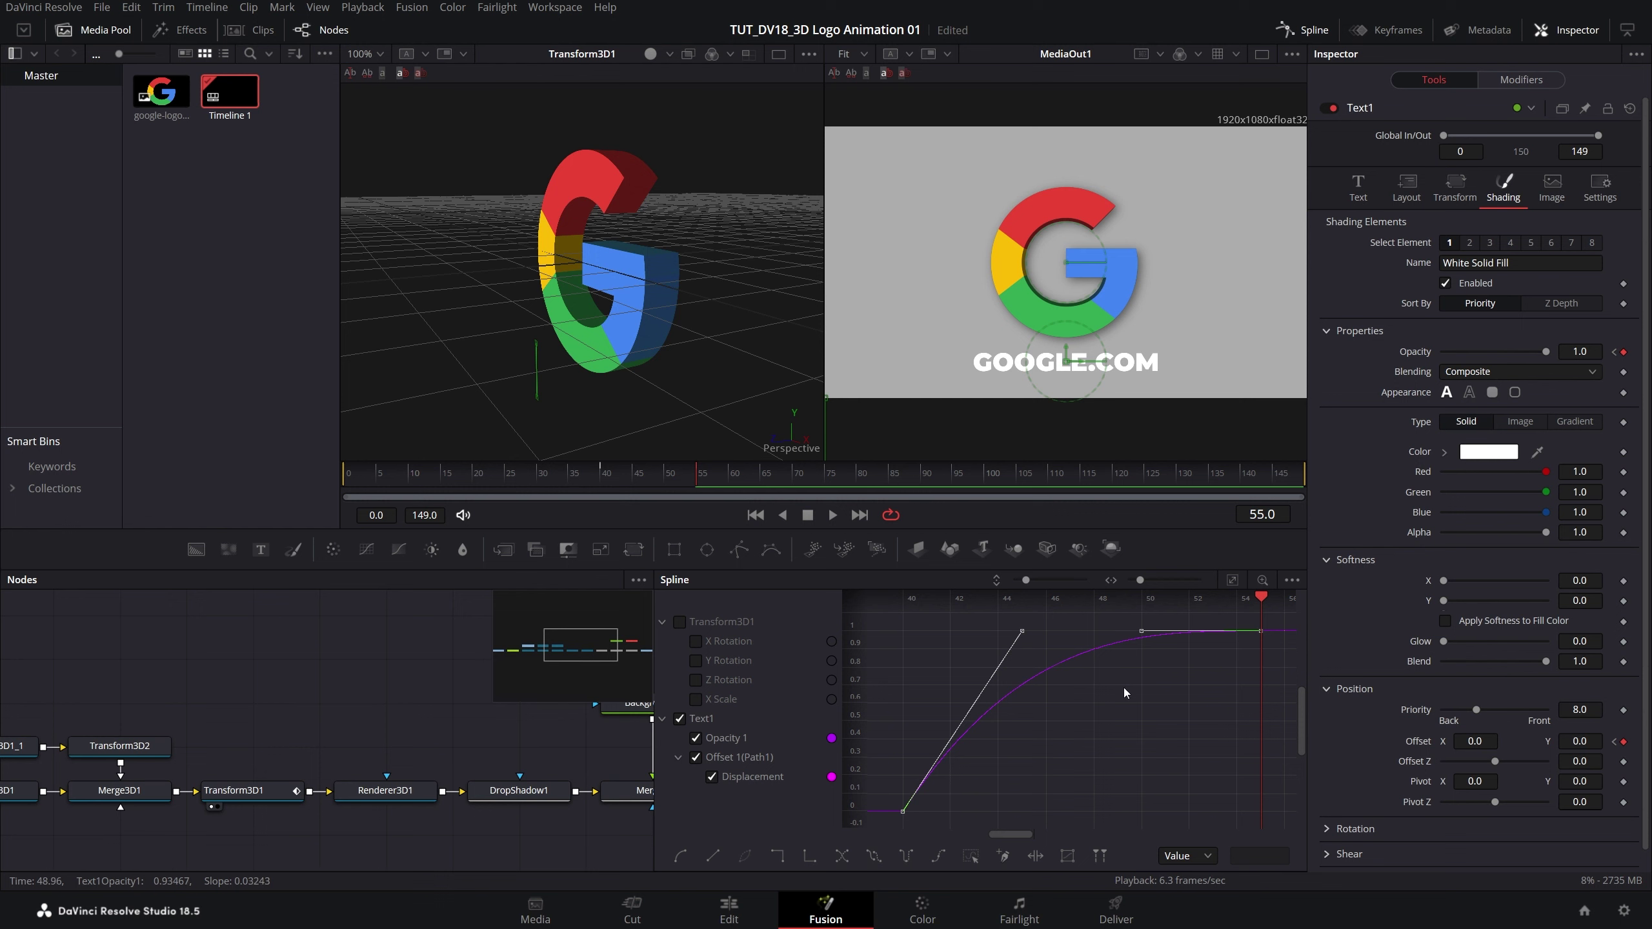
Toggle the Spline panel off to return to the node graph.
click(1309, 31)
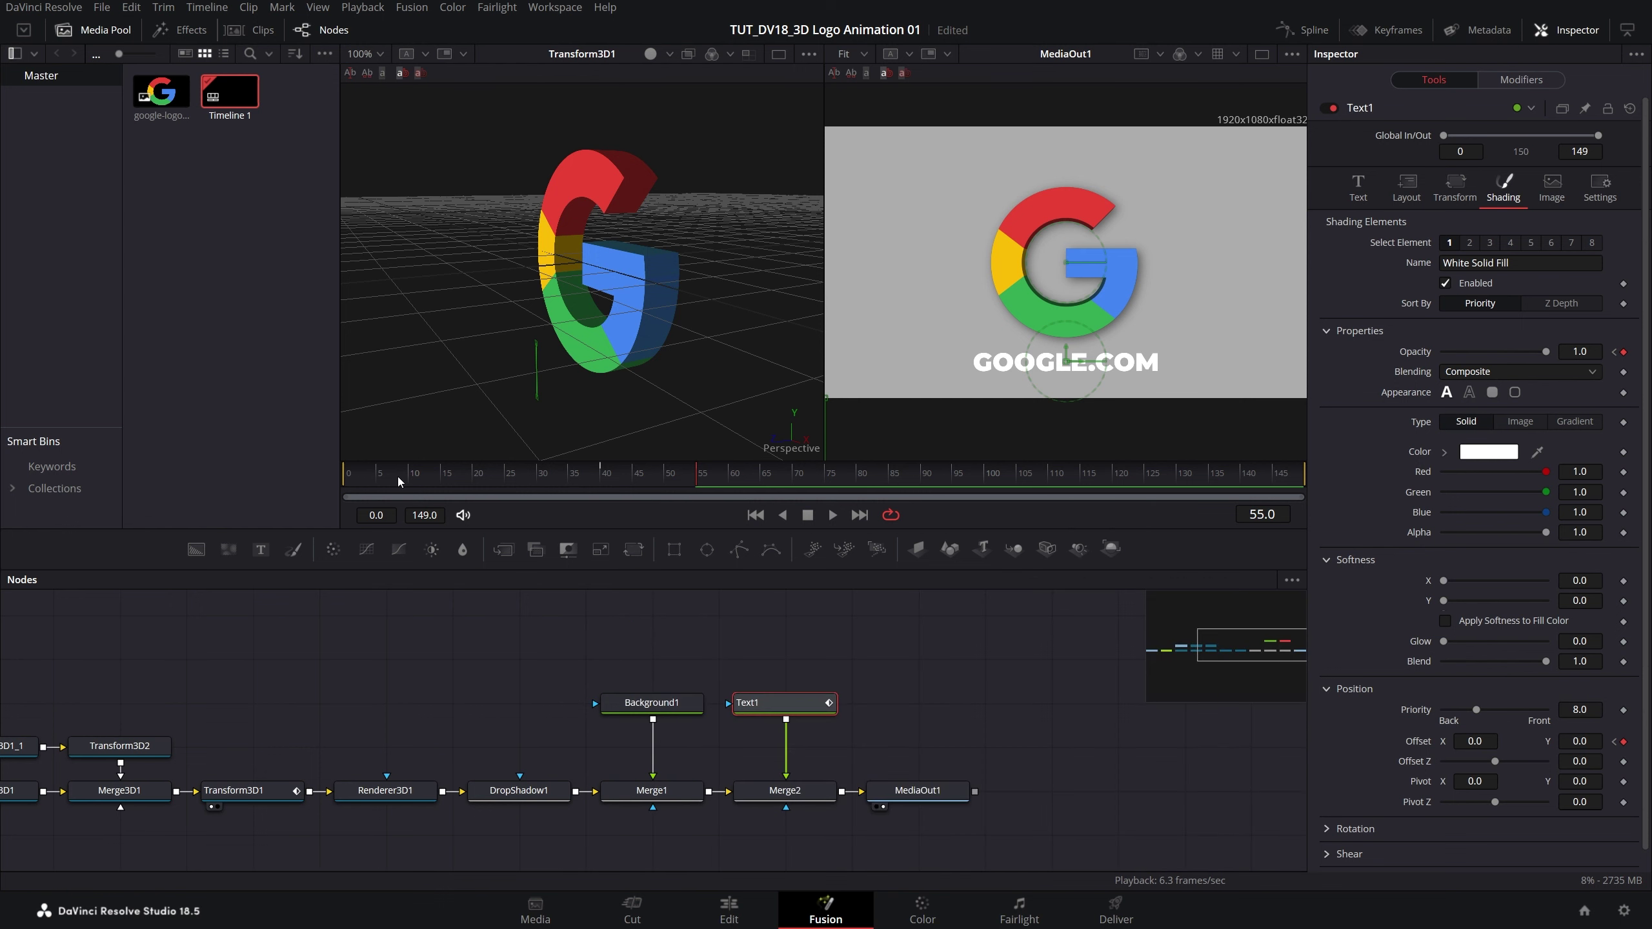